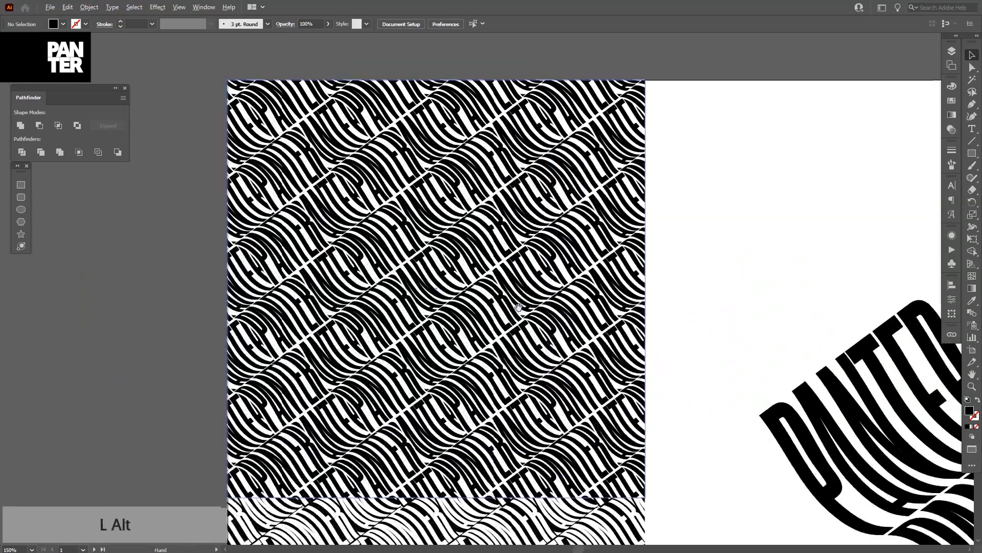
Step: Look over the finished black and white lettering patterns and the two warped PANTER letterings on the first artboard
{"action": "scroll", "coordinate": [542, 285], "scroll_direction": "down", "scroll_amount": 1}
{"action": "left_click_drag", "start_coordinate": [652, 489], "coordinate": [452, 359]}
{"action": "scroll", "coordinate": [737, 376], "scroll_direction": "down", "scroll_amount": 1}
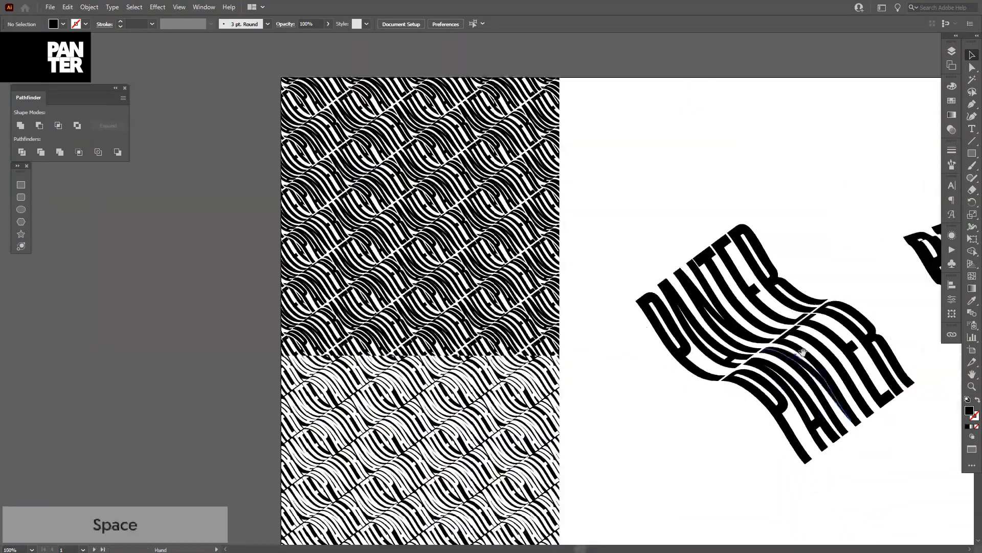
{"action": "left_click_drag", "start_coordinate": [737, 376], "coordinate": [393, 358]}
{"action": "left_click_drag", "start_coordinate": [797, 414], "coordinate": [588, 346]}
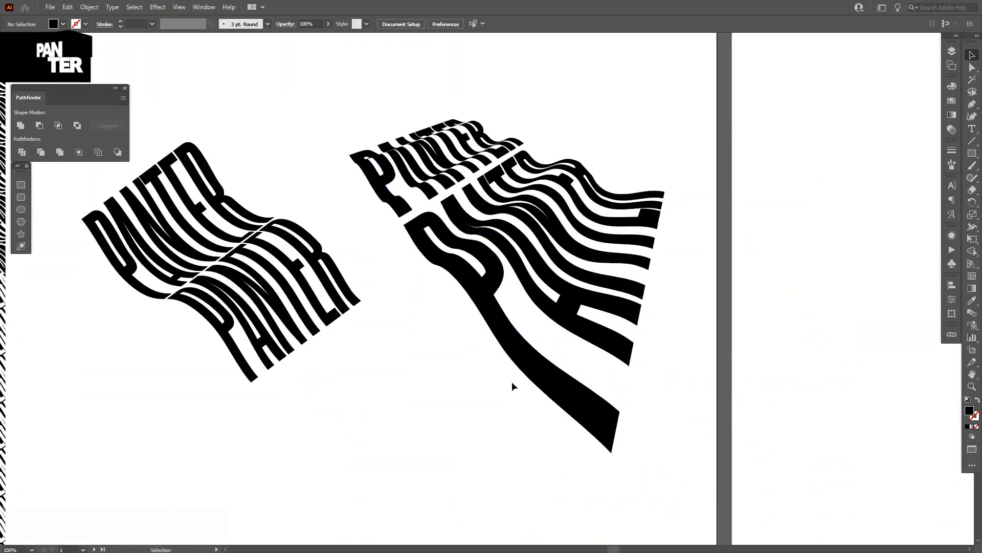
{"action": "left_click_drag", "start_coordinate": [506, 391], "coordinate": [522, 379]}
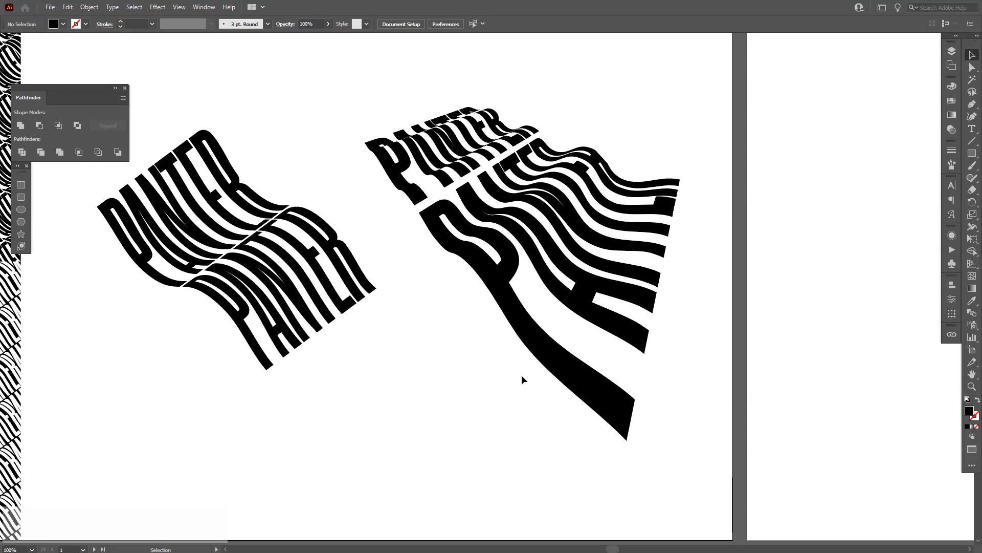
{"action": "scroll", "coordinate": [439, 387], "scroll_direction": "down", "scroll_amount": 1}
{"action": "left_click_drag", "start_coordinate": [439, 387], "coordinate": [513, 398]}
{"action": "scroll", "coordinate": [453, 384], "scroll_direction": "up", "scroll_amount": 1}
{"action": "scroll", "coordinate": [462, 395], "scroll_direction": "down", "scroll_amount": 1}
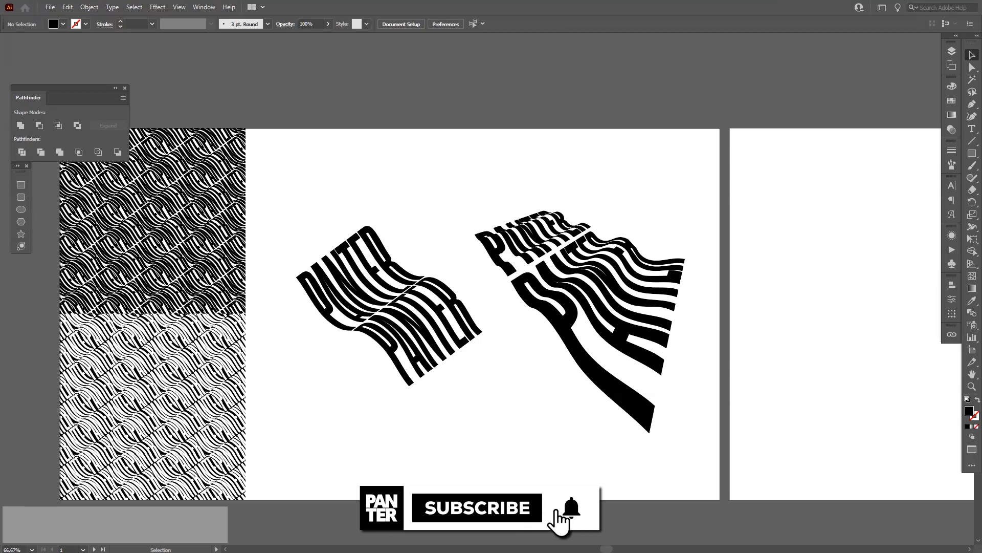
Step: Add the text PANTER VISION at about 76 pt in the upper middle of the empty second artboard
{"action": "left_click_drag", "start_coordinate": [950, 346], "coordinate": [550, 305]}
{"action": "scroll", "coordinate": [551, 305], "scroll_direction": "down", "scroll_amount": 2}
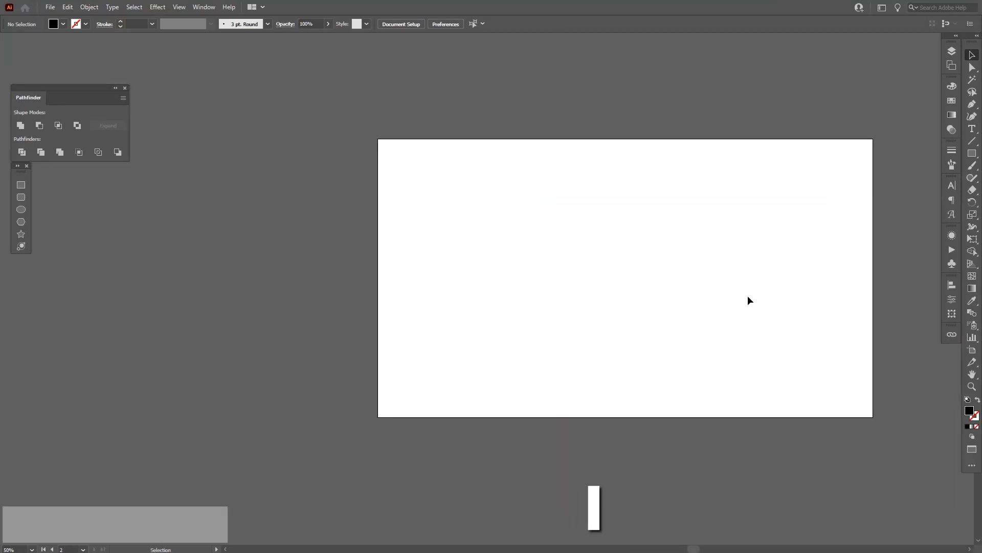
{"action": "left_click_drag", "start_coordinate": [747, 296], "coordinate": [680, 306]}
{"action": "scroll", "coordinate": [680, 306], "scroll_direction": "up", "scroll_amount": 1}
{"action": "left_click_drag", "start_coordinate": [615, 294], "coordinate": [649, 332]}
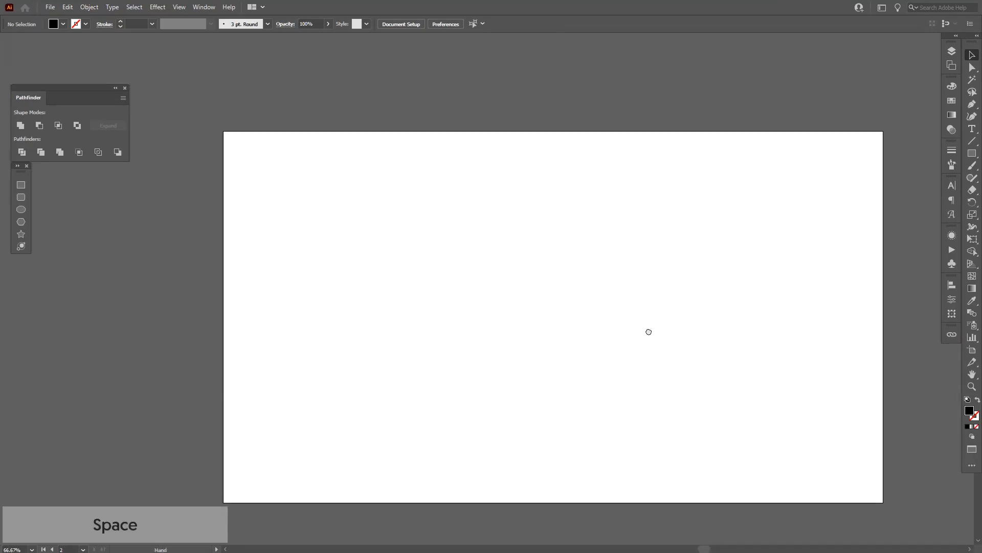
{"action": "scroll", "coordinate": [592, 333], "scroll_direction": "up", "scroll_amount": 2}
{"action": "scroll", "coordinate": [561, 309], "scroll_direction": "down", "scroll_amount": 2}
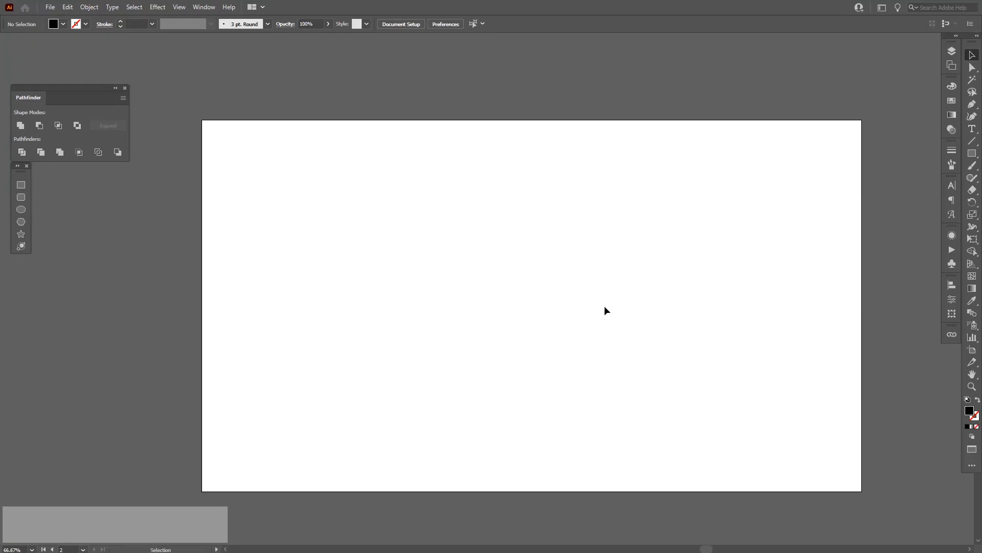
{"action": "scroll", "coordinate": [577, 278], "scroll_direction": "up", "scroll_amount": 2}
{"action": "left_click_drag", "start_coordinate": [601, 285], "coordinate": [574, 262]}
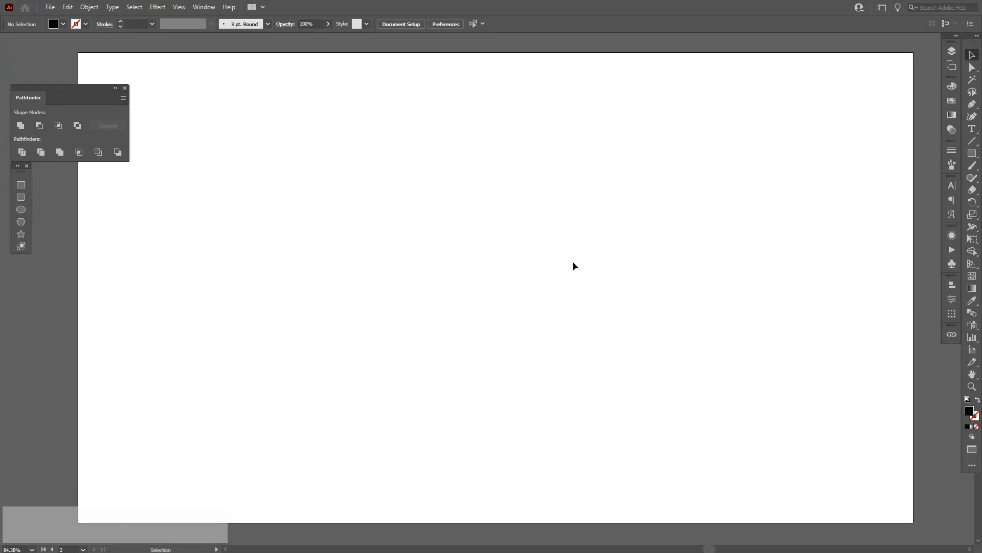
{"action": "left_click", "coordinate": [972, 129]}
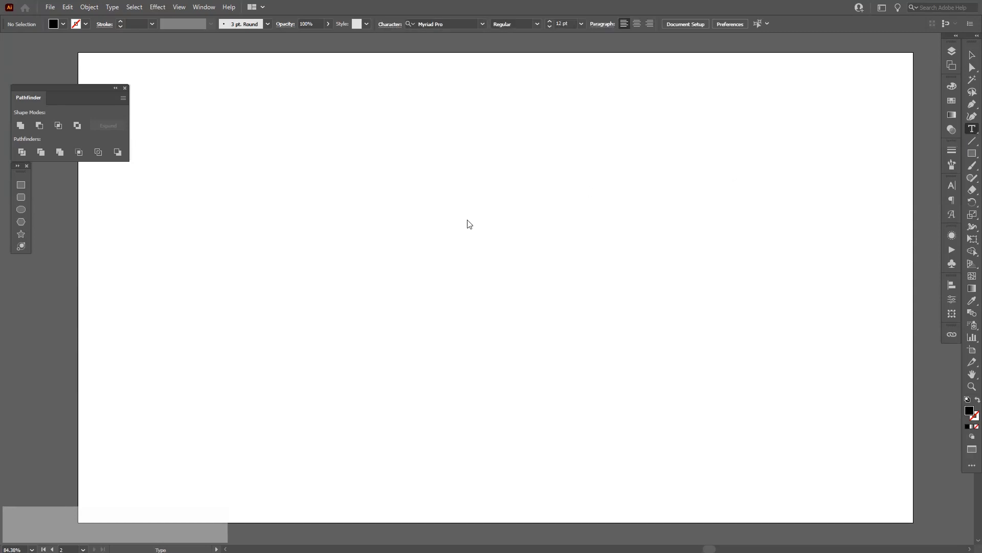
{"action": "left_click", "coordinate": [387, 216]}
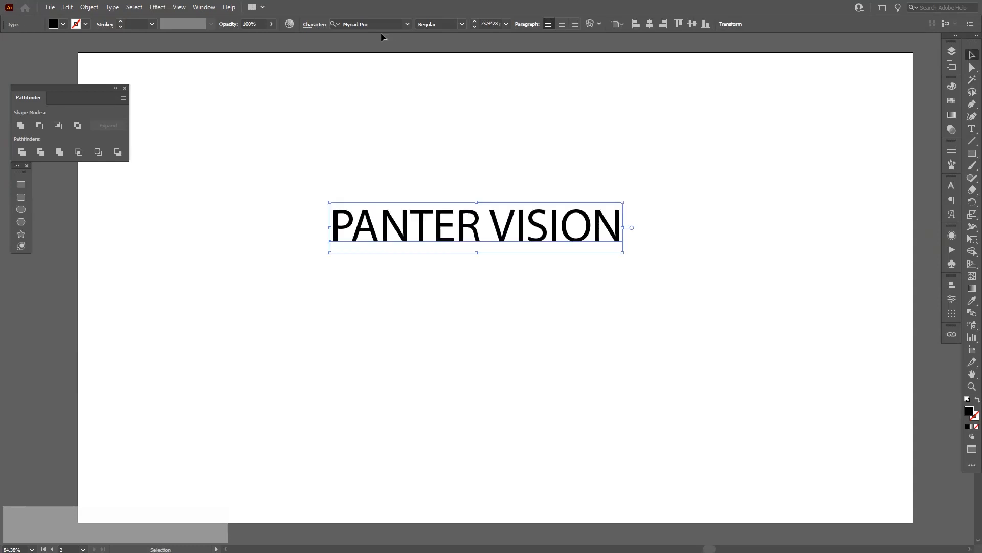
Step: Set the font of the PANTER VISION text to Champion-HTF-Featherweight
{"action": "left_click", "coordinate": [393, 24]}
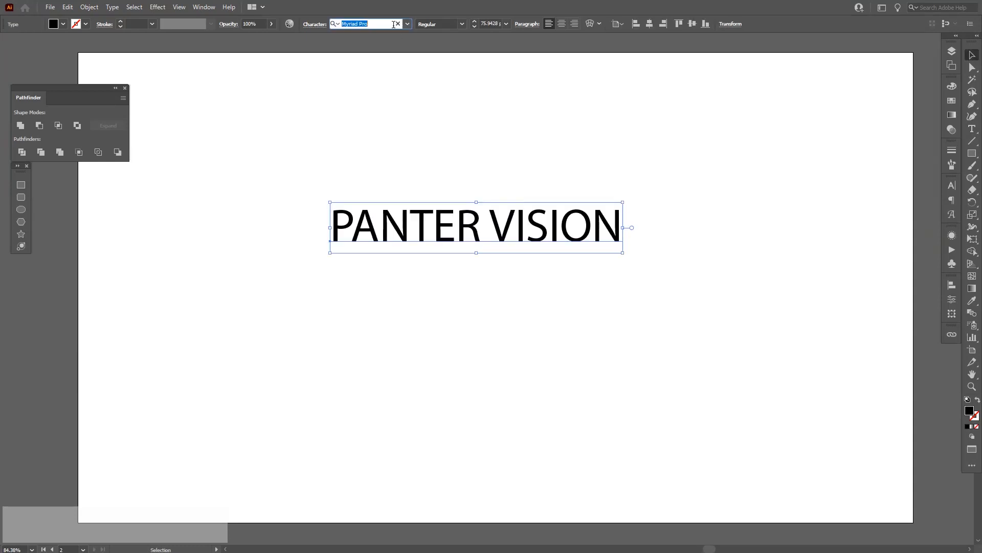
{"action": "type", "text": "c"}
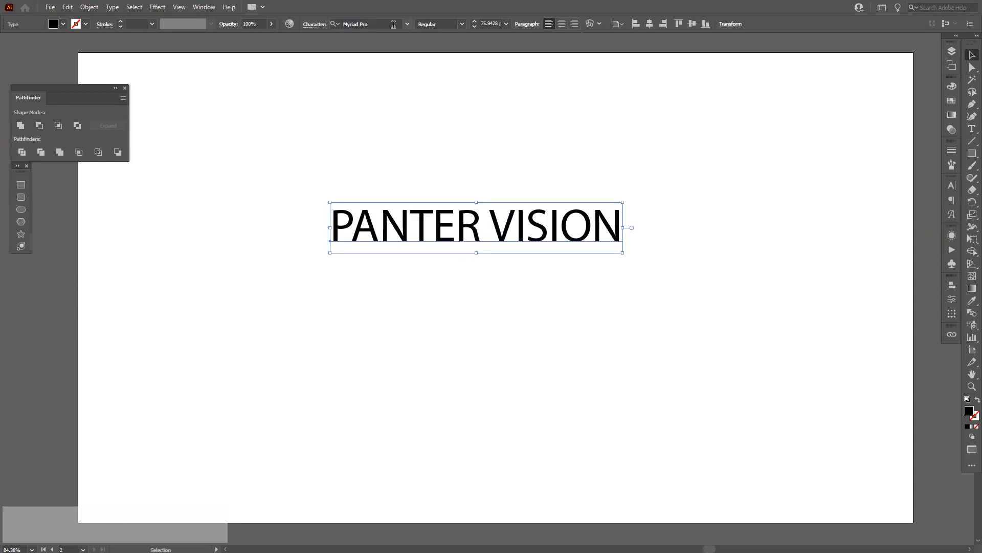
{"action": "key", "text": "space"}
{"action": "left_click_drag", "start_coordinate": [781, 246], "coordinate": [721, 240]}
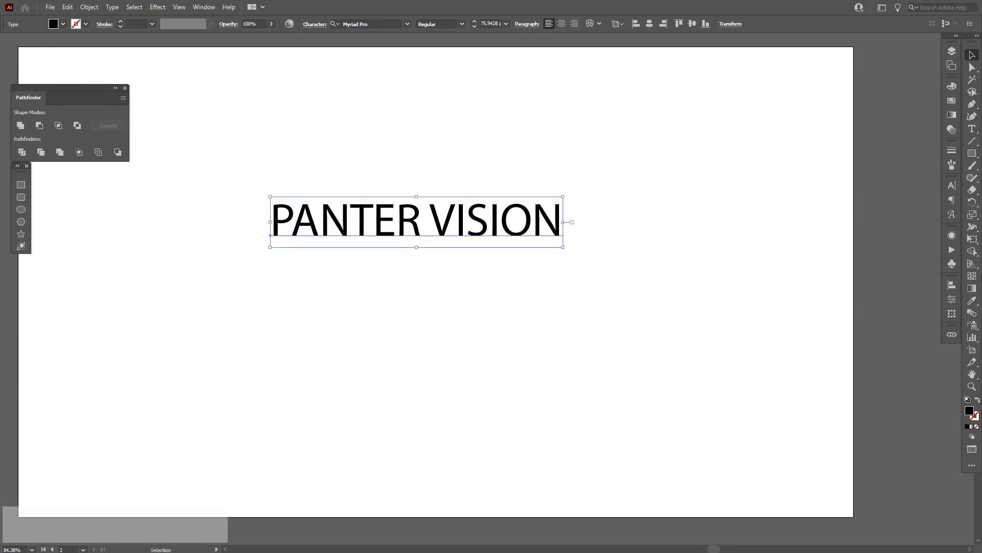
{"action": "left_click", "coordinate": [952, 188]}
{"action": "left_click", "coordinate": [881, 197]}
{"action": "type", "text": "CHAMP"}
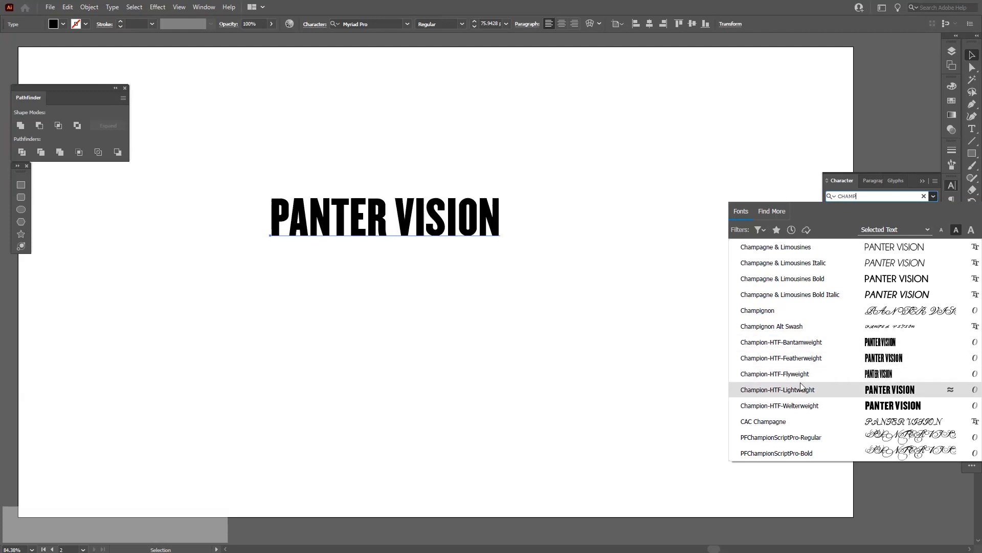
{"action": "left_click", "coordinate": [820, 355]}
Step: Duplicate the PANTER VISION text straight above the original
{"action": "left_click_drag", "start_coordinate": [240, 70], "coordinate": [329, 110]}
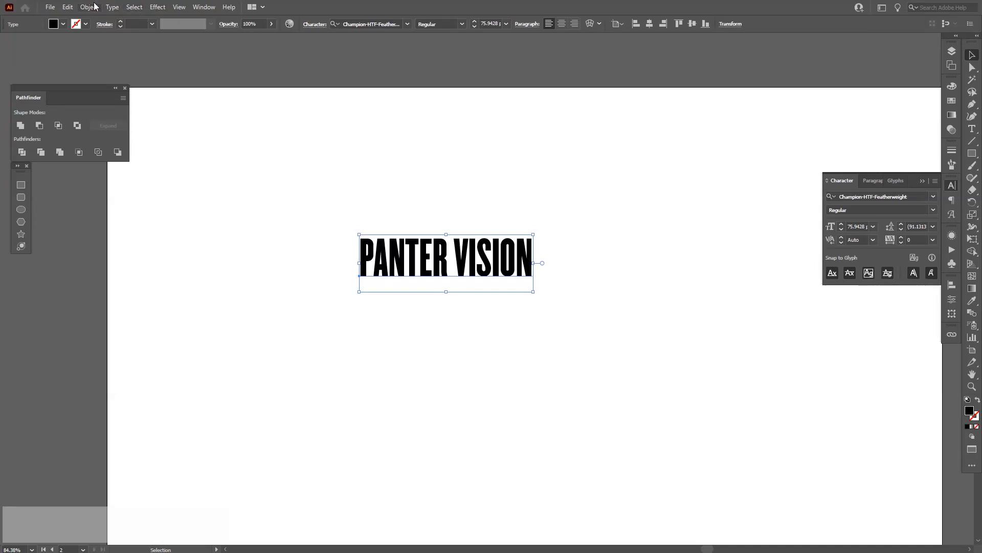
{"action": "left_click", "coordinate": [90, 7]}
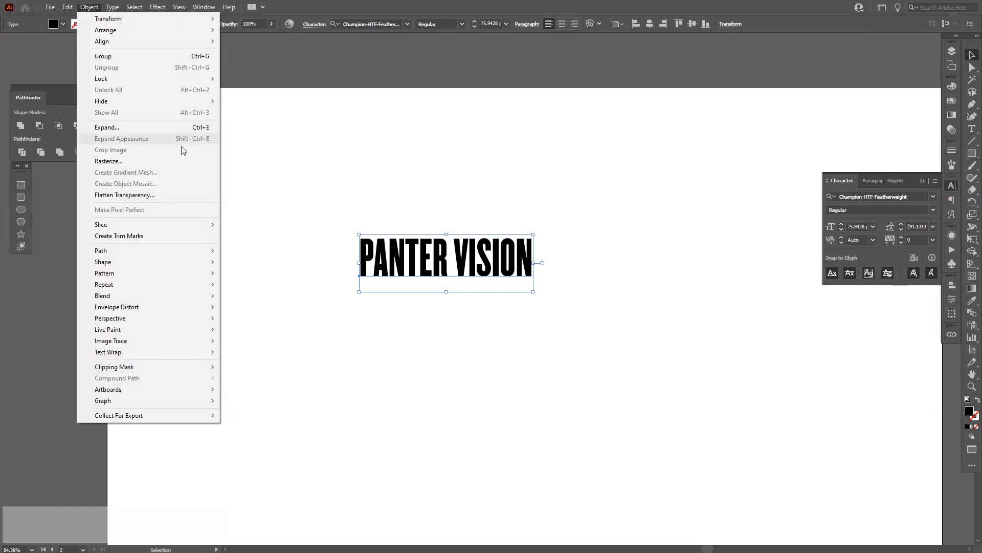
{"action": "left_click", "coordinate": [327, 204]}
{"action": "left_click", "coordinate": [498, 273]}
{"action": "left_click_drag", "start_coordinate": [496, 268], "coordinate": [495, 168]}
Step: Expand the lower PANTER VISION text into outlines with Object and Fill enabled
{"action": "left_click", "coordinate": [487, 269]}
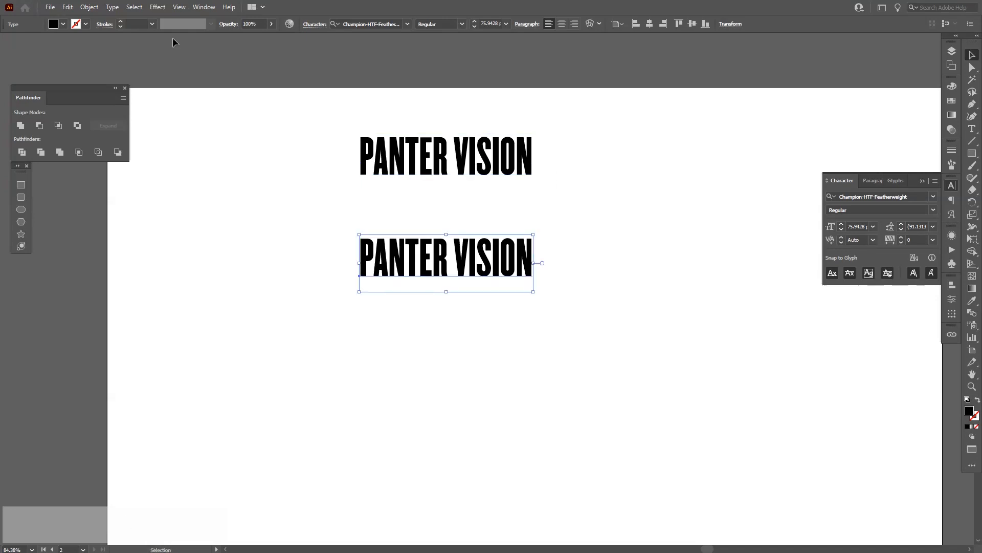
{"action": "left_click", "coordinate": [90, 6]}
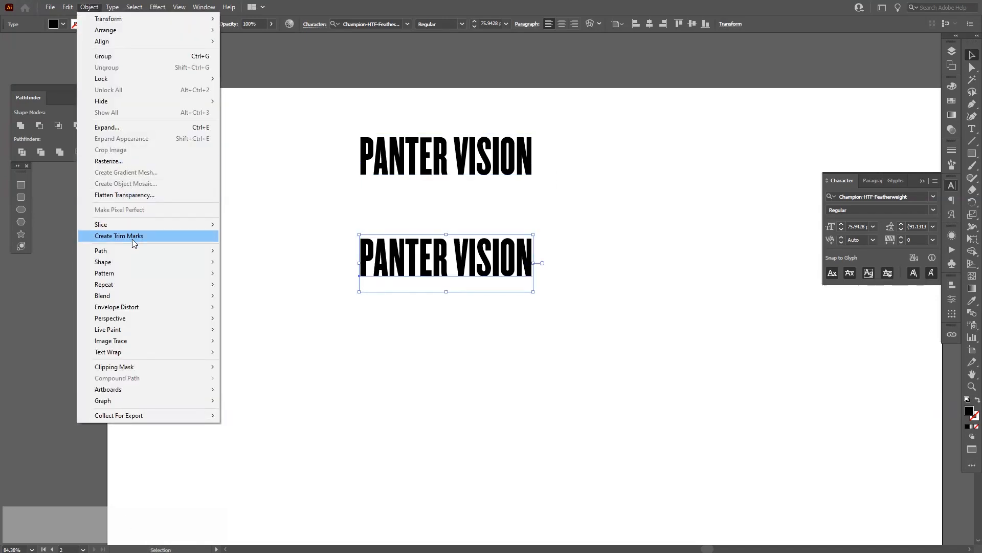
{"action": "left_click", "coordinate": [106, 128]}
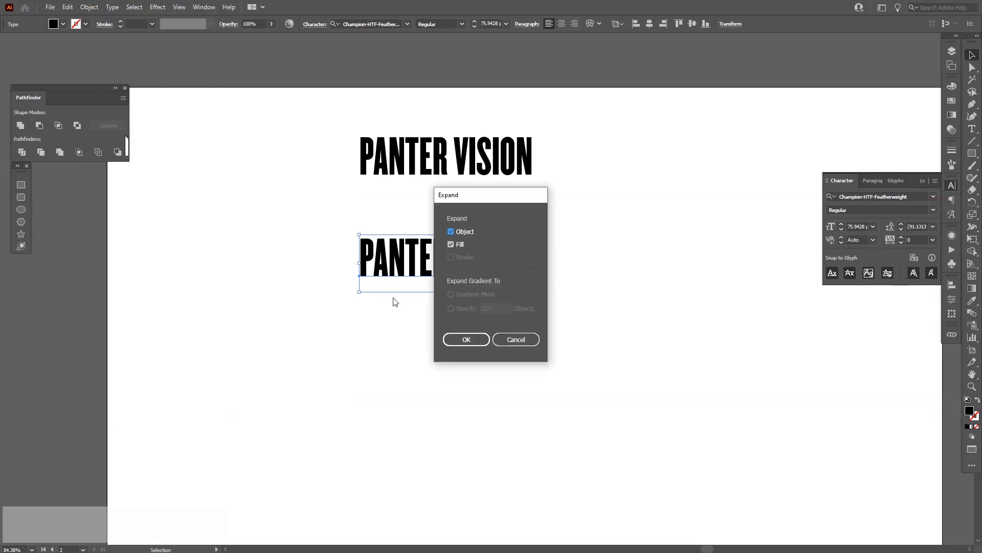
{"action": "left_click", "coordinate": [459, 342]}
Step: Ungroup the expanded lower lettering and delete the word VISION from it, leaving only PANTER
{"action": "scroll", "coordinate": [459, 340], "scroll_direction": "down", "scroll_amount": 3, "text": "alt"}
{"action": "left_click_drag", "start_coordinate": [459, 339], "coordinate": [633, 344]}
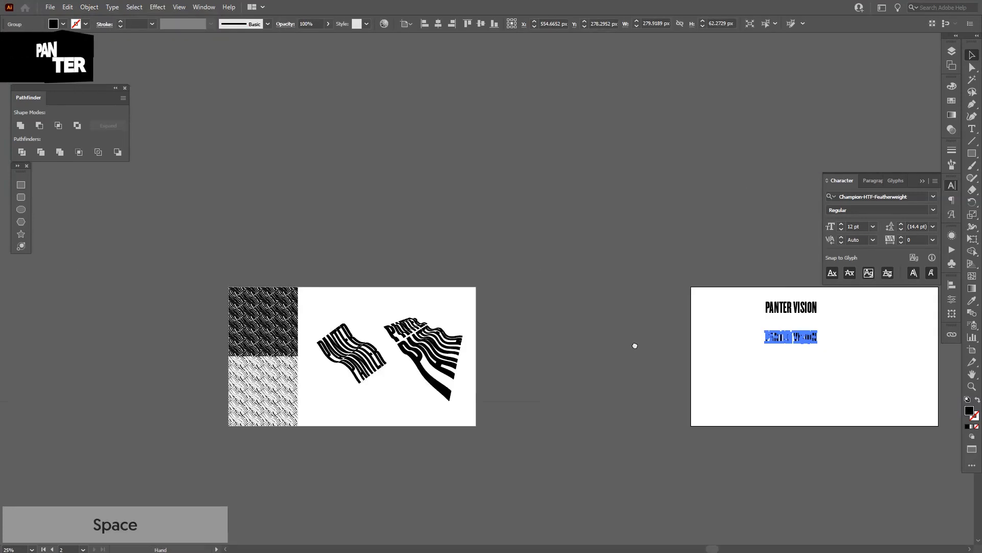
{"action": "scroll", "coordinate": [460, 340], "scroll_direction": "up", "scroll_amount": 3, "text": "alt"}
{"action": "scroll", "coordinate": [462, 341], "scroll_direction": "down", "scroll_amount": 2, "text": "alt"}
{"action": "left_click_drag", "start_coordinate": [850, 344], "coordinate": [637, 307]}
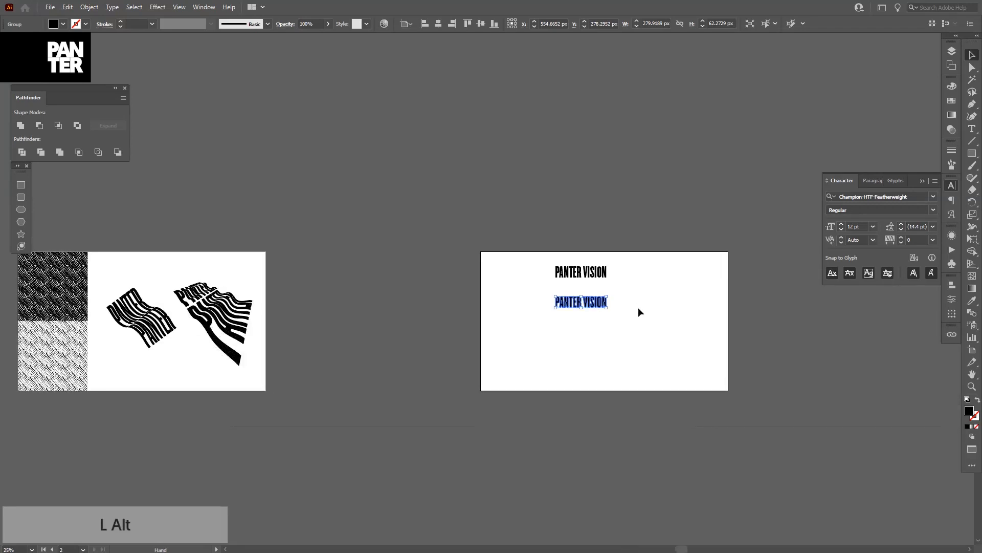
{"action": "scroll", "coordinate": [638, 307], "scroll_direction": "up", "scroll_amount": 3, "text": "alt"}
{"action": "scroll", "coordinate": [635, 311], "scroll_direction": "up", "scroll_amount": 1, "text": "alt"}
{"action": "left_click_drag", "start_coordinate": [451, 259], "coordinate": [535, 248]}
{"action": "right_click", "coordinate": [535, 248]}
{"action": "left_click", "coordinate": [587, 334]}
{"action": "left_click_drag", "start_coordinate": [722, 358], "coordinate": [502, 217]}
{"action": "key", "text": "Delete"}
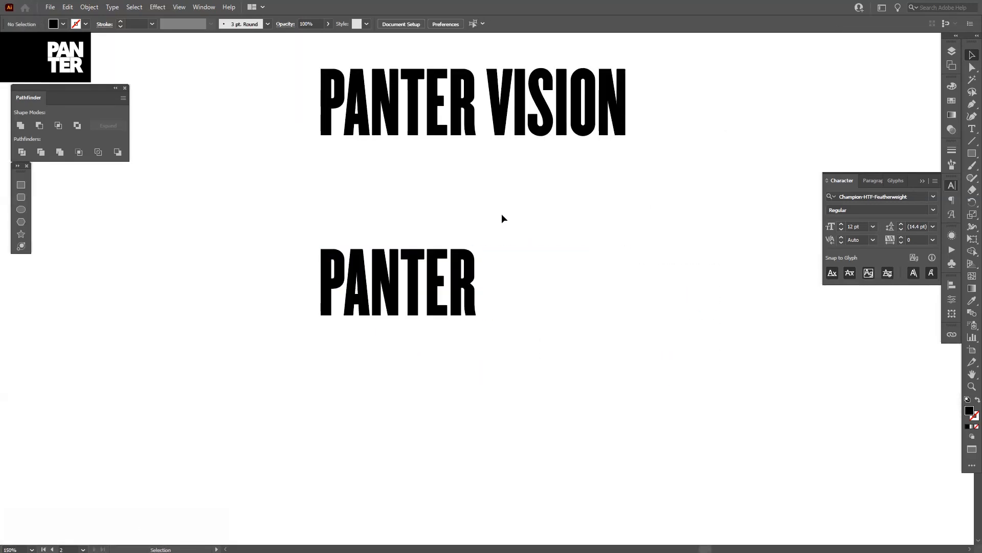
Step: Collapse the Character settings and isolate the letter P of the lower PANTER word for editing
{"action": "left_click_drag", "start_coordinate": [538, 259], "coordinate": [567, 244]}
{"action": "scroll", "coordinate": [406, 243], "scroll_direction": "up", "scroll_amount": 1, "text": "alt"}
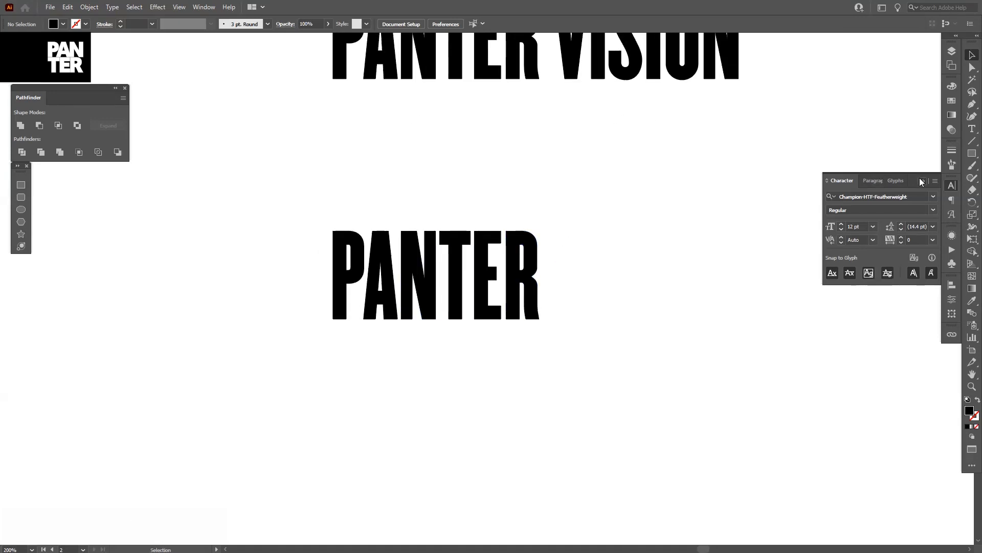
{"action": "left_click", "coordinate": [922, 180]}
{"action": "left_click_drag", "start_coordinate": [632, 230], "coordinate": [675, 206]}
{"action": "scroll", "coordinate": [391, 270], "scroll_direction": "up", "scroll_amount": 1, "text": "alt"}
{"action": "left_click_drag", "start_coordinate": [391, 271], "coordinate": [435, 250]}
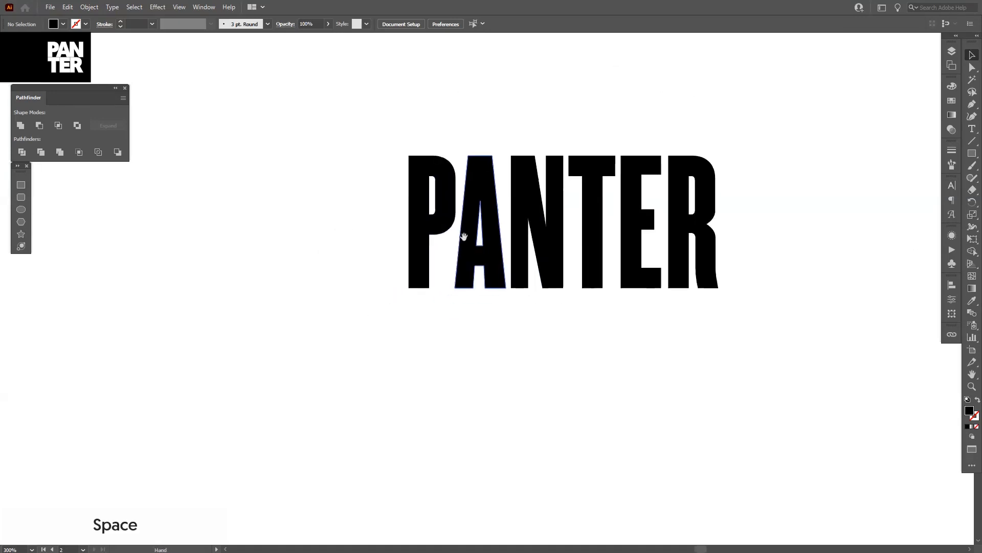
{"action": "left_click", "coordinate": [432, 225]}
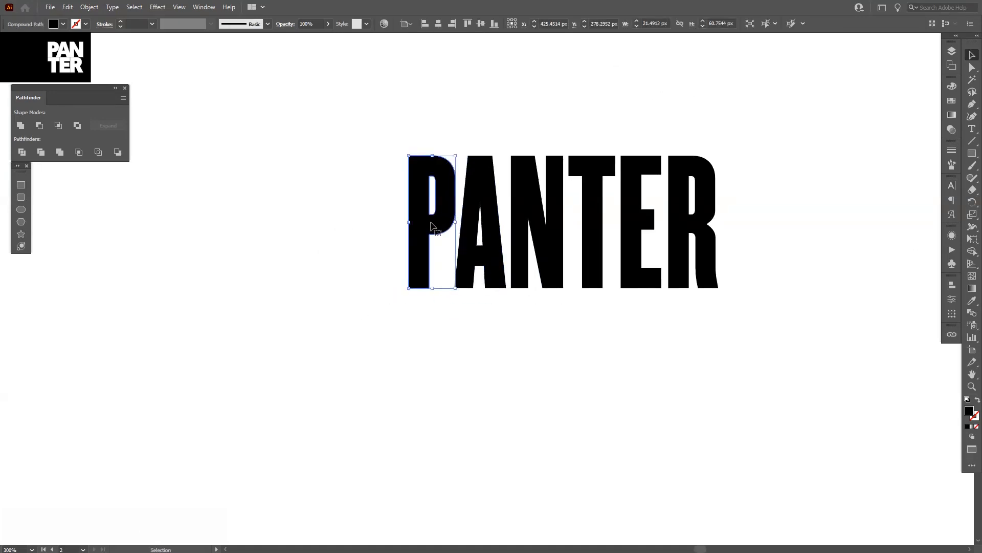
{"action": "left_click", "coordinate": [482, 333]}
{"action": "double_click", "coordinate": [417, 255]}
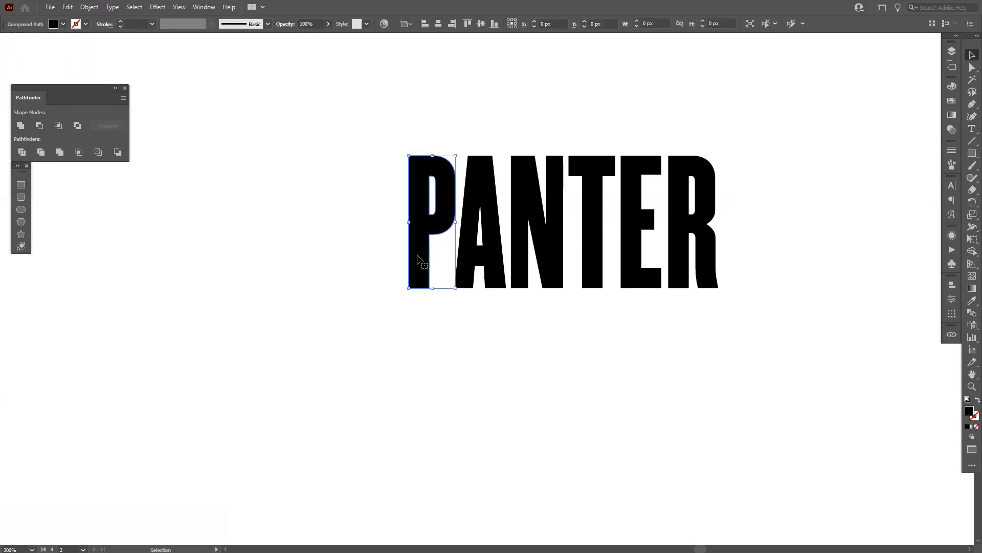
Step: Lower the P's bowl to near the baseline with Direct Selection and lengthen its stem below, making the letter about 101 px tall
{"action": "left_click", "coordinate": [970, 70]}
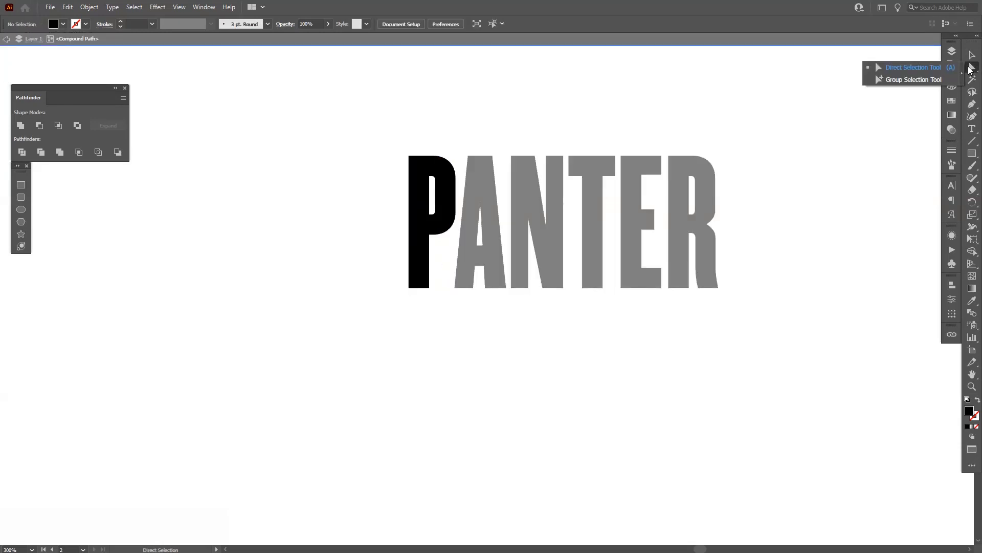
{"action": "left_click", "coordinate": [937, 69]}
{"action": "left_click_drag", "start_coordinate": [351, 194], "coordinate": [503, 336]}
{"action": "left_click_drag", "start_coordinate": [455, 207], "coordinate": [458, 255]}
{"action": "left_click_drag", "start_coordinate": [476, 406], "coordinate": [373, 329]}
{"action": "left_click_drag", "start_coordinate": [430, 344], "coordinate": [431, 378]}
{"action": "scroll", "coordinate": [502, 375], "scroll_direction": "down", "scroll_amount": 3}
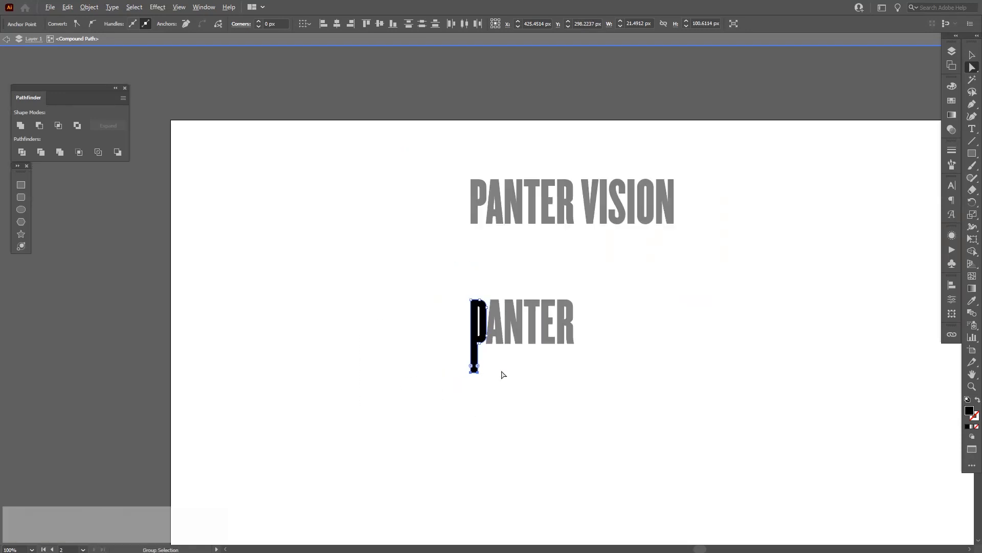
Step: Extend the bottom of the P's stem slightly further down and leave isolation mode
{"action": "scroll", "coordinate": [509, 364], "scroll_direction": "up", "scroll_amount": 2}
{"action": "key", "text": "space"}
{"action": "left_click_drag", "start_coordinate": [507, 359], "coordinate": [521, 427]}
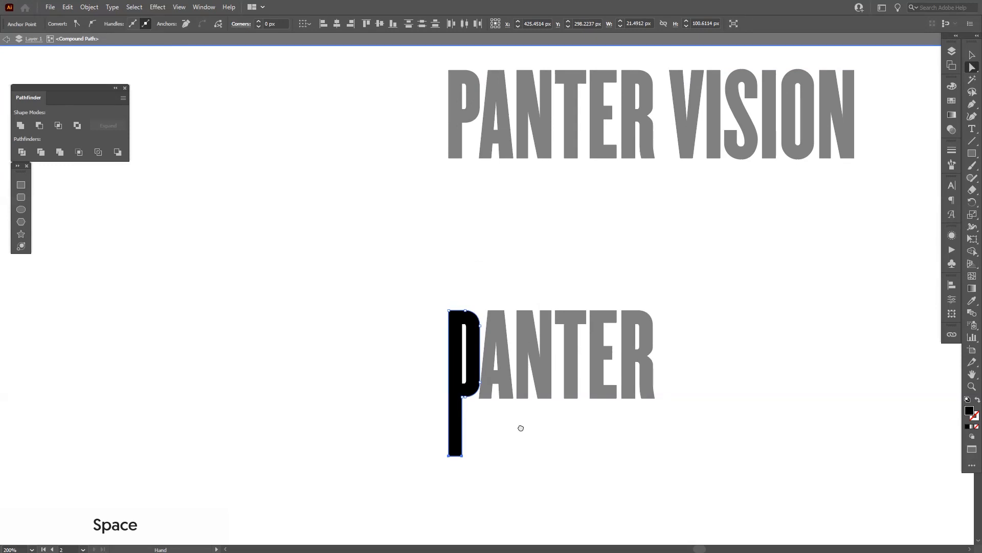
{"action": "scroll", "coordinate": [504, 437], "scroll_direction": "down", "scroll_amount": 2}
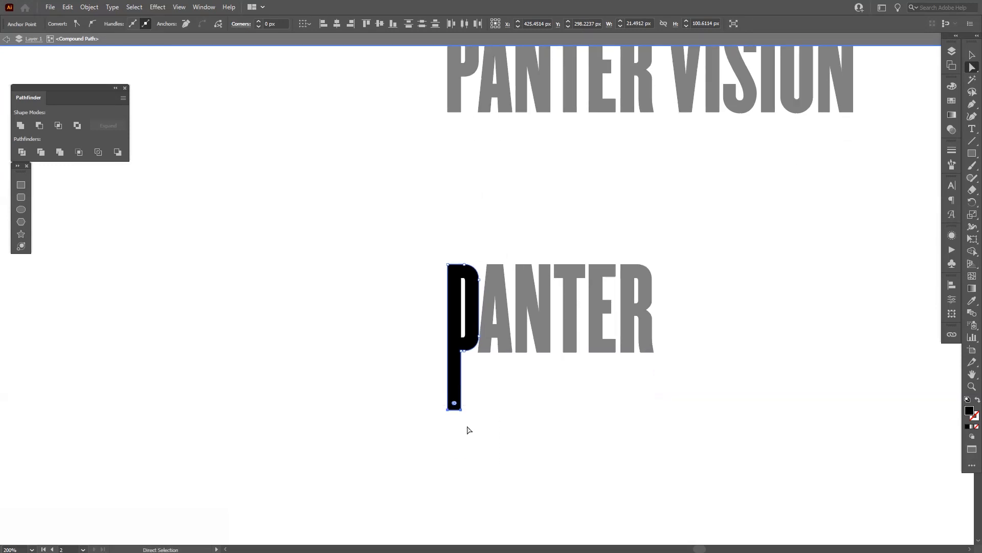
{"action": "left_click_drag", "start_coordinate": [461, 415], "coordinate": [461, 423]}
{"action": "key", "text": "space"}
{"action": "left_click_drag", "start_coordinate": [502, 393], "coordinate": [497, 362]}
{"action": "key", "text": "v"}
{"action": "double_click", "coordinate": [510, 417]}
Step: Draw a black rectangle of about 12 × 9 px over the crossbar of the letter A, matching the crossbar's height
{"action": "key", "text": "space"}
{"action": "left_click", "coordinate": [495, 311]}
{"action": "key", "text": "space"}
{"action": "left_click_drag", "start_coordinate": [497, 324], "coordinate": [497, 303]}
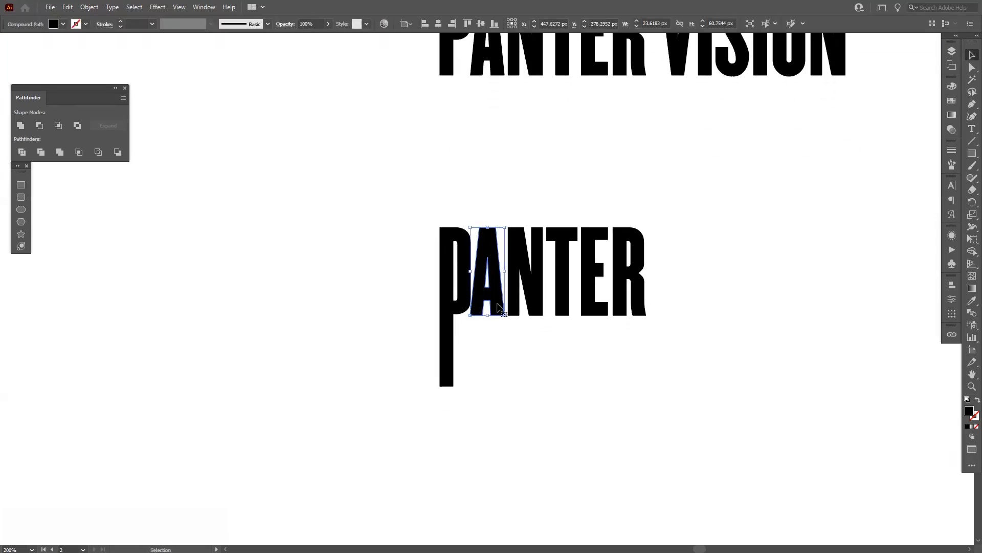
{"action": "scroll", "coordinate": [496, 307], "scroll_direction": "up", "scroll_amount": 2}
{"action": "left_click", "coordinate": [498, 345]}
{"action": "key", "text": "m"}
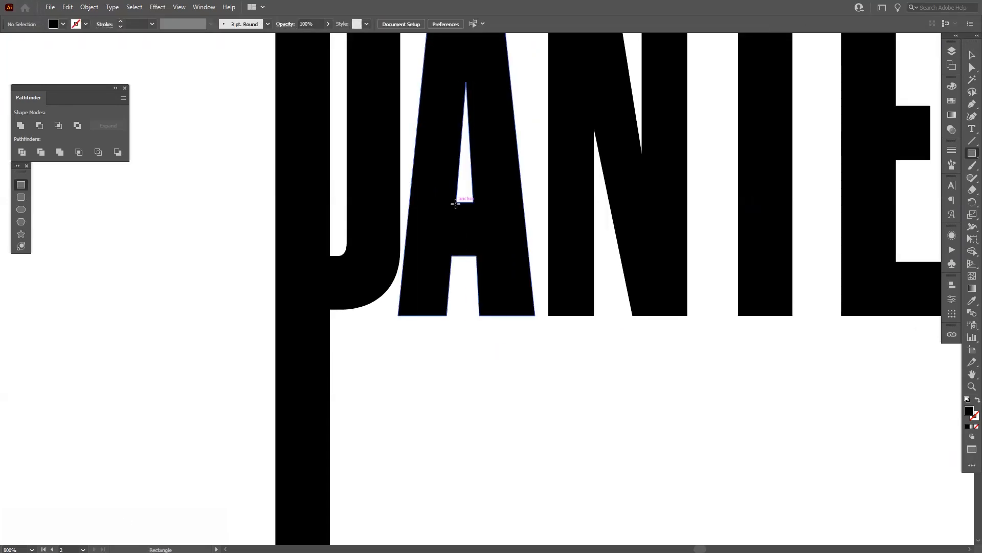
{"action": "left_click_drag", "start_coordinate": [456, 201], "coordinate": [500, 229]}
{"action": "key", "text": "v"}
{"action": "left_click", "coordinate": [23, 126]}
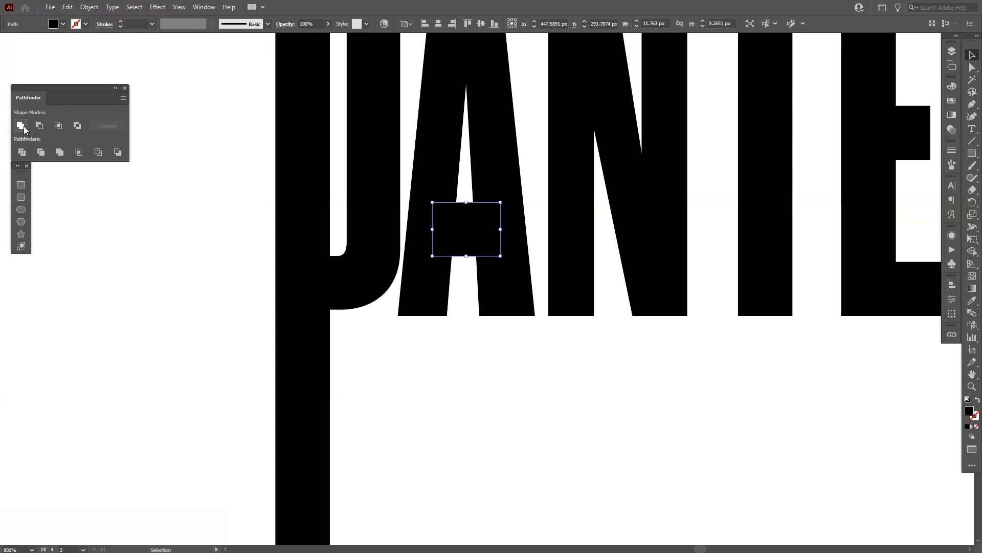
Step: Move the small crossbar rectangle out of the A to the empty area left of the P and deselect it
{"action": "scroll", "coordinate": [243, 274], "scroll_direction": "down", "scroll_amount": 2}
{"action": "left_click_drag", "start_coordinate": [279, 285], "coordinate": [358, 266]}
{"action": "left_click_drag", "start_coordinate": [439, 233], "coordinate": [252, 280]}
{"action": "left_click", "coordinate": [410, 294]}
Step: Draw a closed triangle with the Pen tool over the A, from the inner leg corners at the baseline to its inner apex
{"action": "scroll", "coordinate": [410, 294], "scroll_direction": "up", "scroll_amount": 1}
{"action": "scroll", "coordinate": [440, 377], "scroll_direction": "down", "scroll_amount": 1}
{"action": "left_click_drag", "start_coordinate": [444, 289], "coordinate": [443, 423]}
{"action": "scroll", "coordinate": [440, 376], "scroll_direction": "down", "scroll_amount": 1}
{"action": "scroll", "coordinate": [441, 382], "scroll_direction": "up", "scroll_amount": 2}
{"action": "key", "text": "p"}
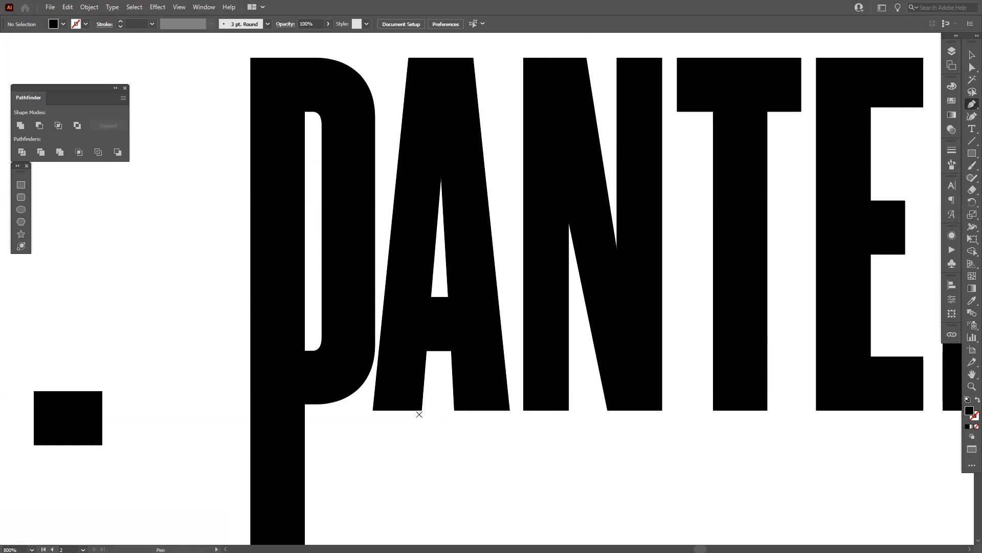
{"action": "left_click", "coordinate": [422, 410]}
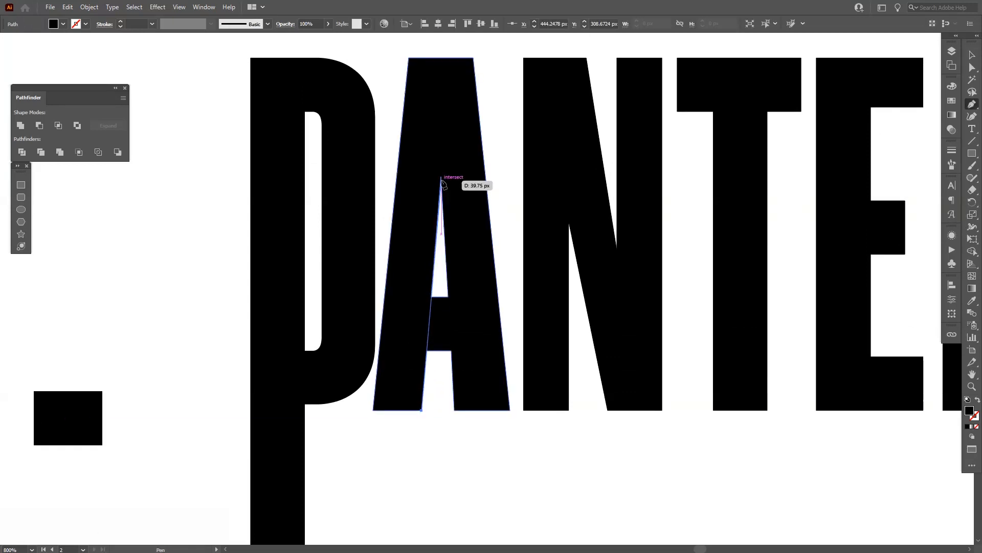
{"action": "left_click", "coordinate": [441, 176]}
{"action": "left_click", "coordinate": [454, 410]}
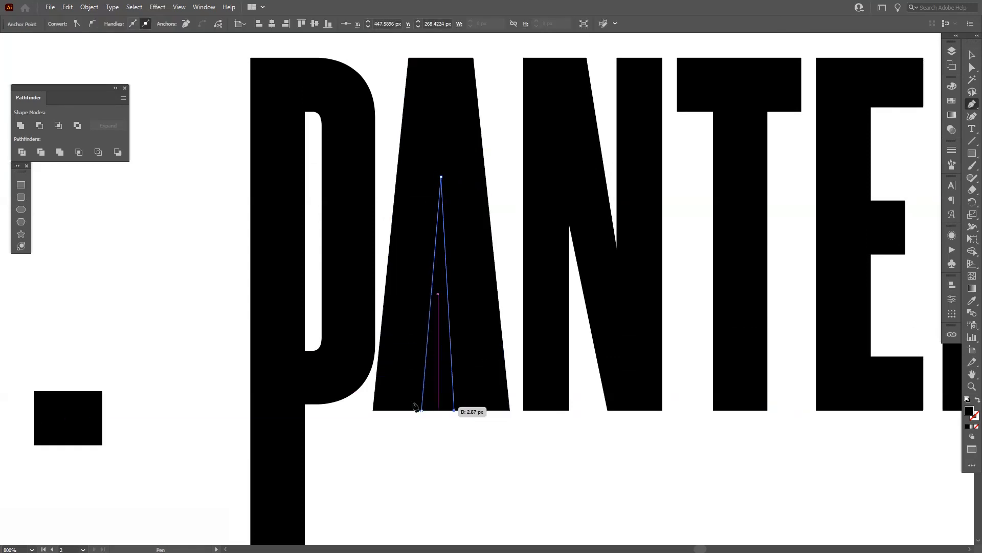
{"action": "left_click", "coordinate": [421, 410]}
Step: Subtract the triangle from the A with Minus Front so the crossbar is cut out
{"action": "key", "text": "v"}
{"action": "left_click_drag", "start_coordinate": [453, 465], "coordinate": [412, 377]}
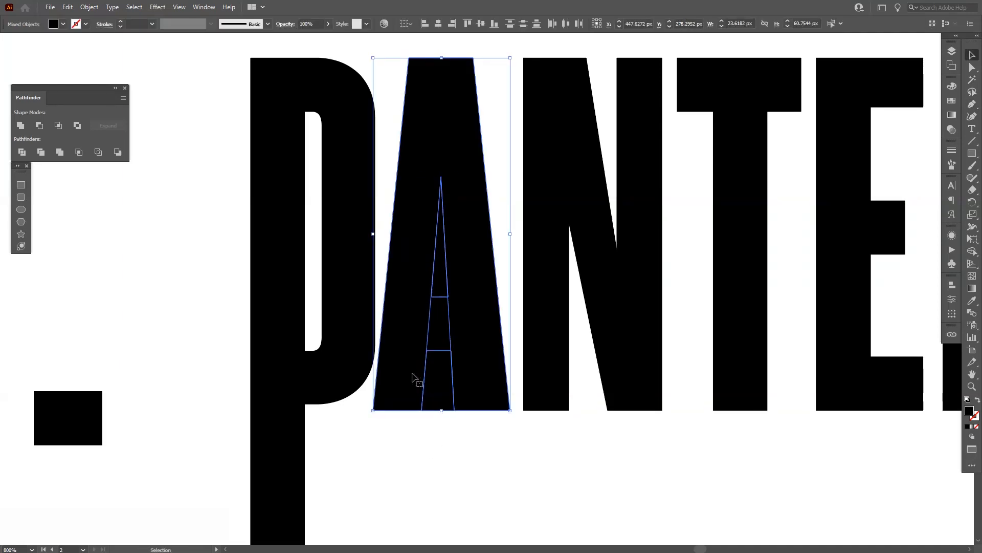
{"action": "left_click", "coordinate": [41, 129]}
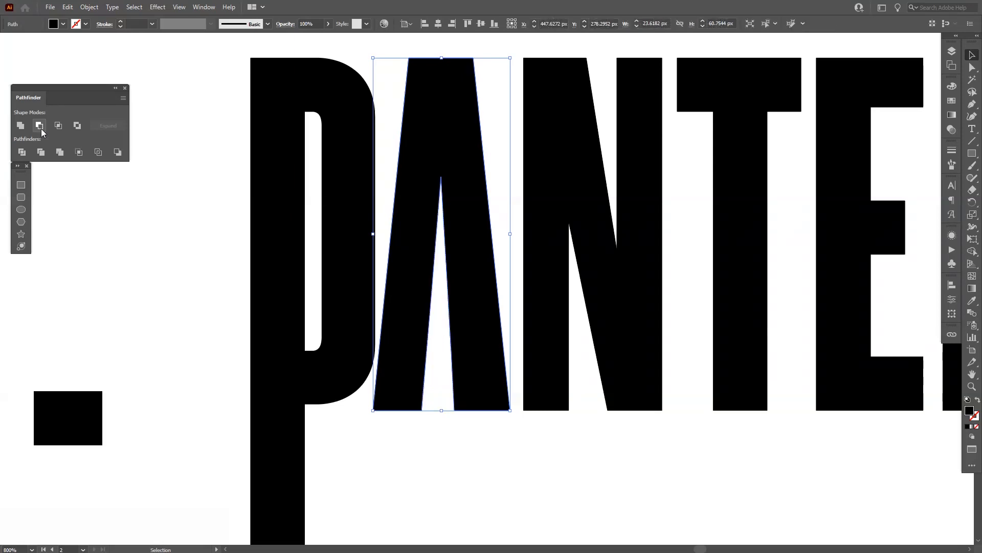
{"action": "left_click", "coordinate": [203, 7]}
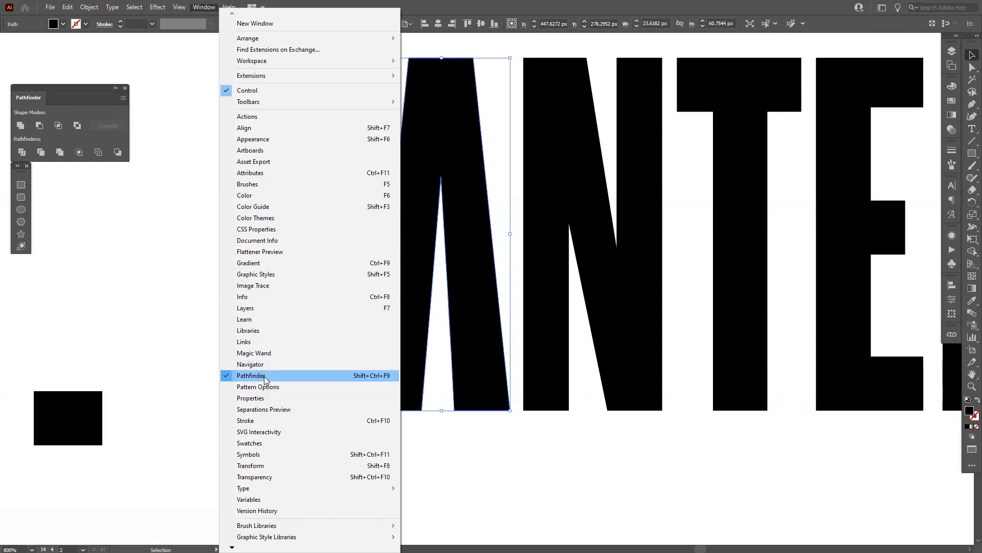
{"action": "left_click", "coordinate": [445, 432]}
{"action": "left_click", "coordinate": [477, 438]}
Step: Isolate the A and delete the four leftover crossbar anchor points along the inner edges of its legs
{"action": "scroll", "coordinate": [476, 438], "scroll_direction": "down", "scroll_amount": 3}
{"action": "left_click_drag", "start_coordinate": [476, 436], "coordinate": [498, 340]}
{"action": "left_click", "coordinate": [498, 326]}
{"action": "double_click", "coordinate": [498, 327]}
{"action": "key", "text": "a"}
{"action": "scroll", "coordinate": [476, 317], "scroll_direction": "up", "scroll_amount": 4}
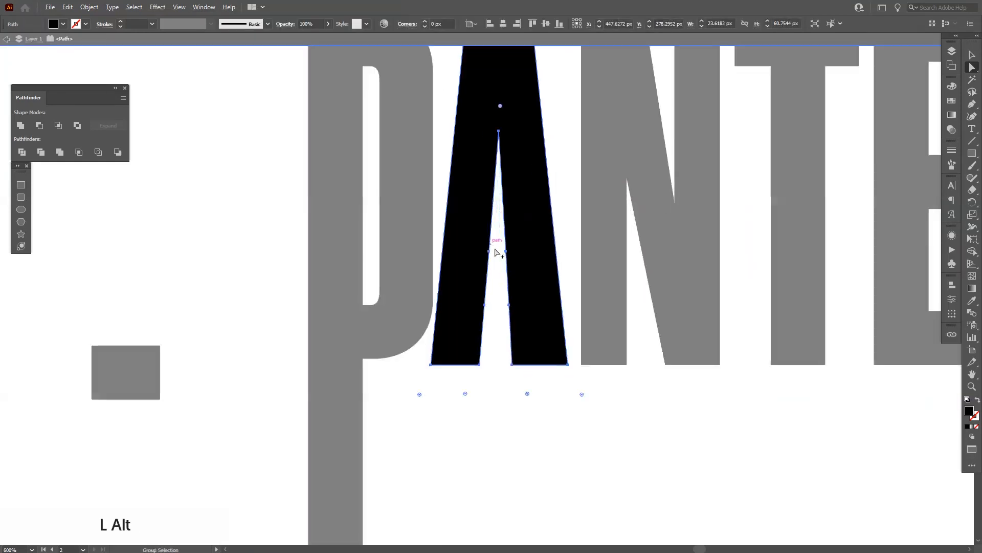
{"action": "key", "text": "p"}
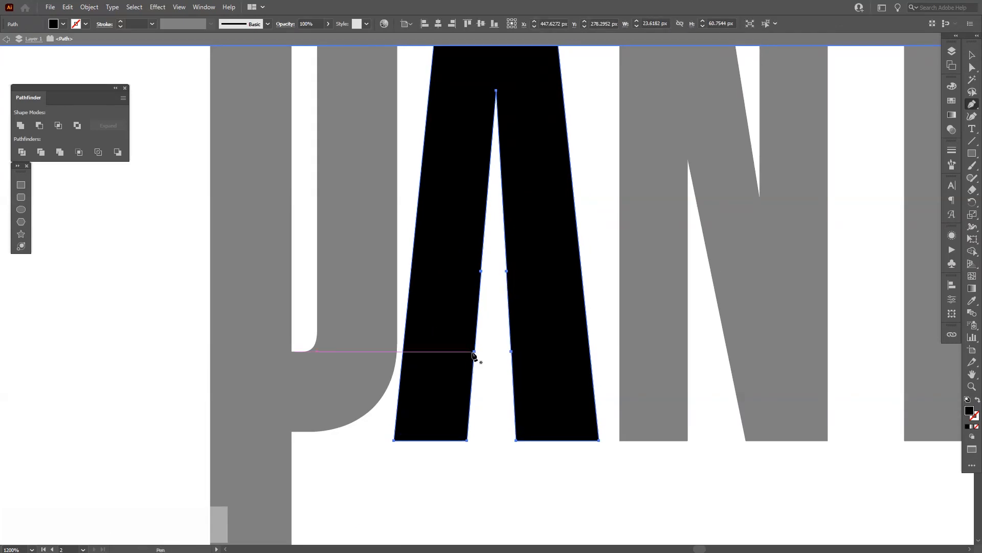
{"action": "left_click", "coordinate": [474, 352]}
{"action": "left_click", "coordinate": [481, 271]}
{"action": "left_click", "coordinate": [507, 271]}
{"action": "left_click", "coordinate": [512, 351]}
{"action": "key", "text": "a"}
Step: Stretch the A's legs down level with the P's stem and place the saved crossbar rectangle between them near the bottom
{"action": "scroll", "coordinate": [519, 372], "scroll_direction": "down", "scroll_amount": 3}
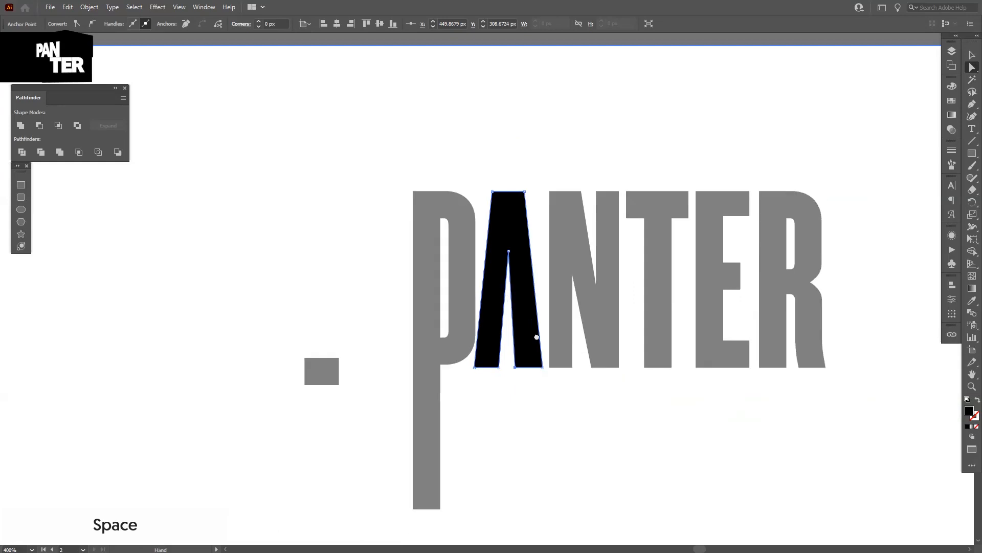
{"action": "left_click_drag", "start_coordinate": [591, 382], "coordinate": [468, 300]}
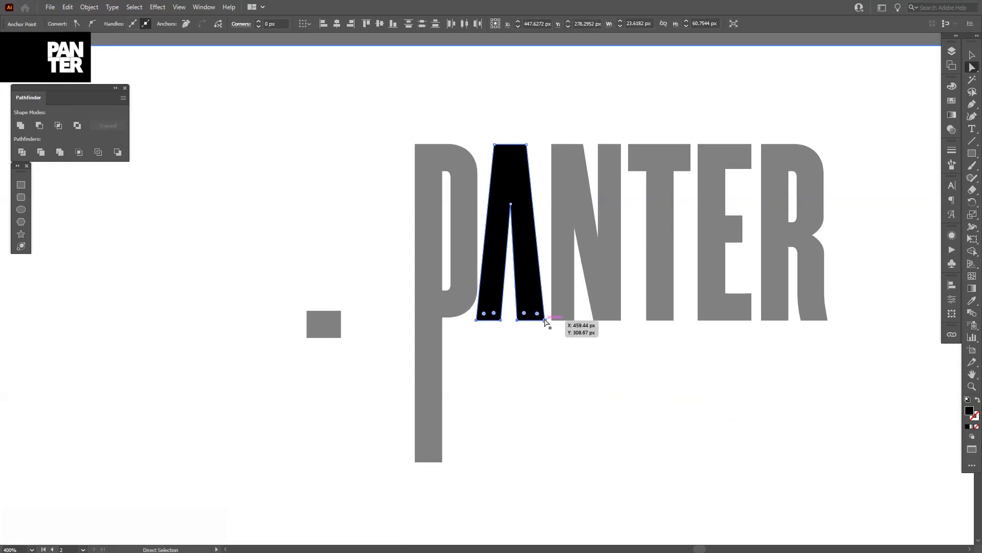
{"action": "left_click_drag", "start_coordinate": [544, 319], "coordinate": [544, 460]}
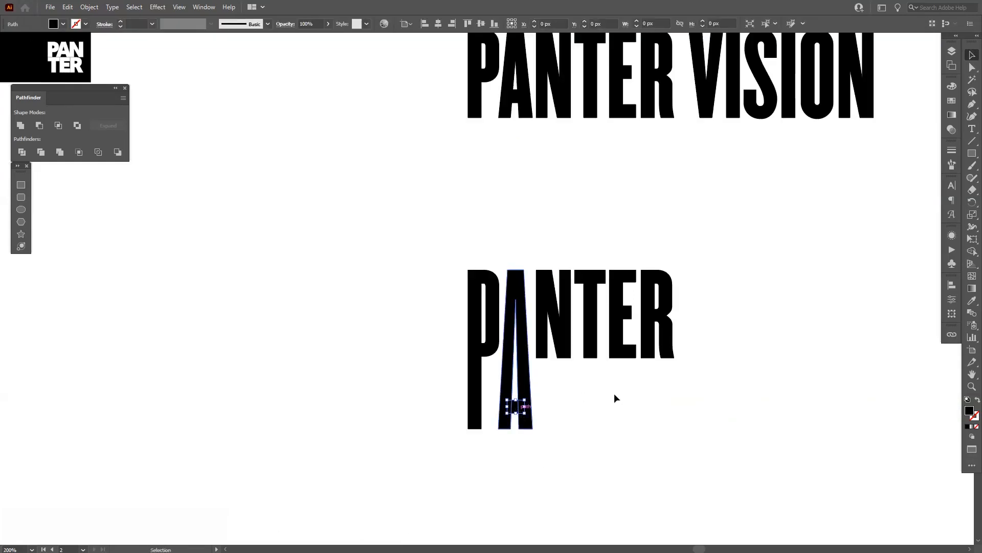
{"action": "left_click", "coordinate": [614, 394]}
{"action": "left_click_drag", "start_coordinate": [578, 375], "coordinate": [541, 385]}
{"action": "scroll", "coordinate": [540, 382], "scroll_direction": "up", "scroll_amount": 2}
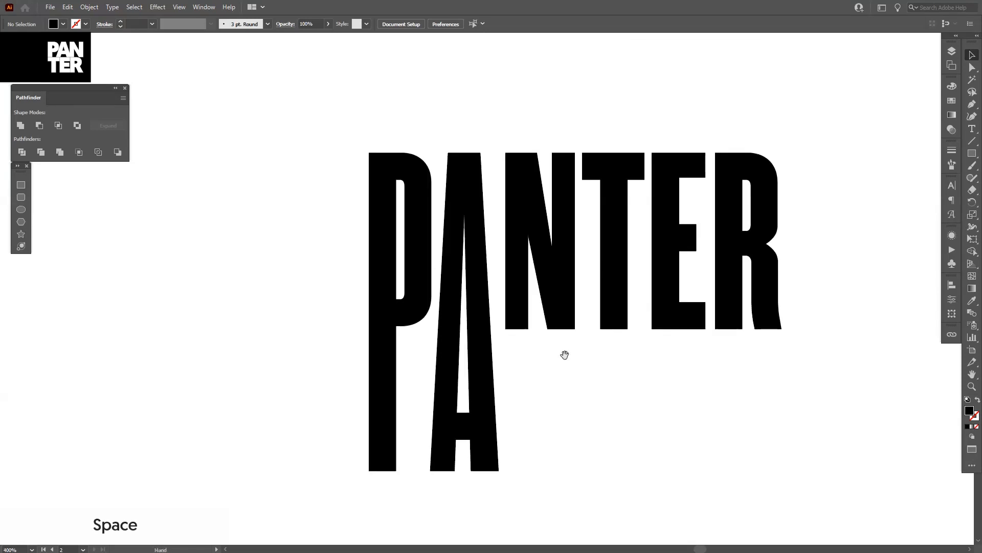
Step: Draw a rectangle of about 8.3 × 60.8 px over the N, filling the full height between its two vertical stems
{"action": "left_click_drag", "start_coordinate": [565, 353], "coordinate": [561, 395]}
{"action": "scroll", "coordinate": [561, 315], "scroll_direction": "up", "scroll_amount": 1}
{"action": "left_click_drag", "start_coordinate": [563, 318], "coordinate": [567, 325]}
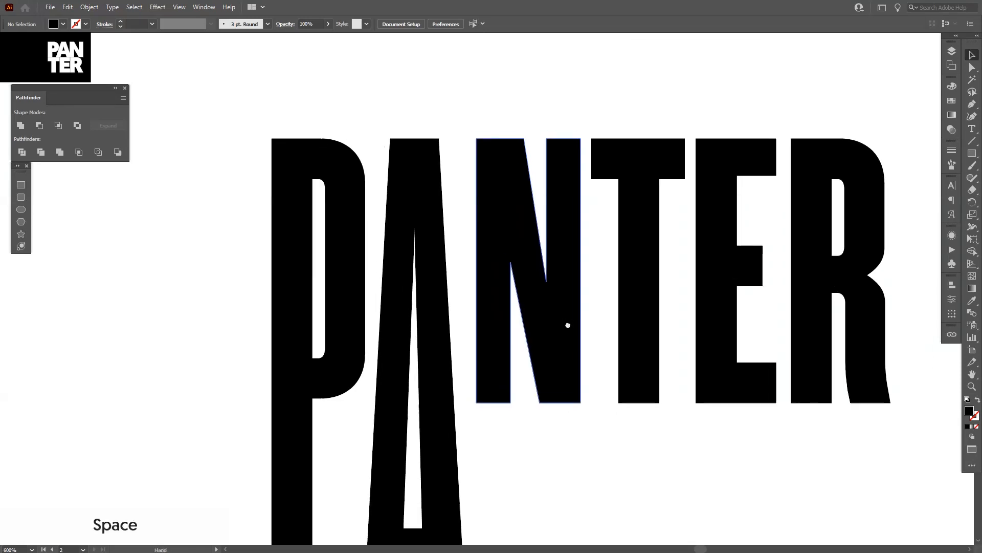
{"action": "left_click", "coordinate": [537, 337]}
{"action": "key", "text": "m"}
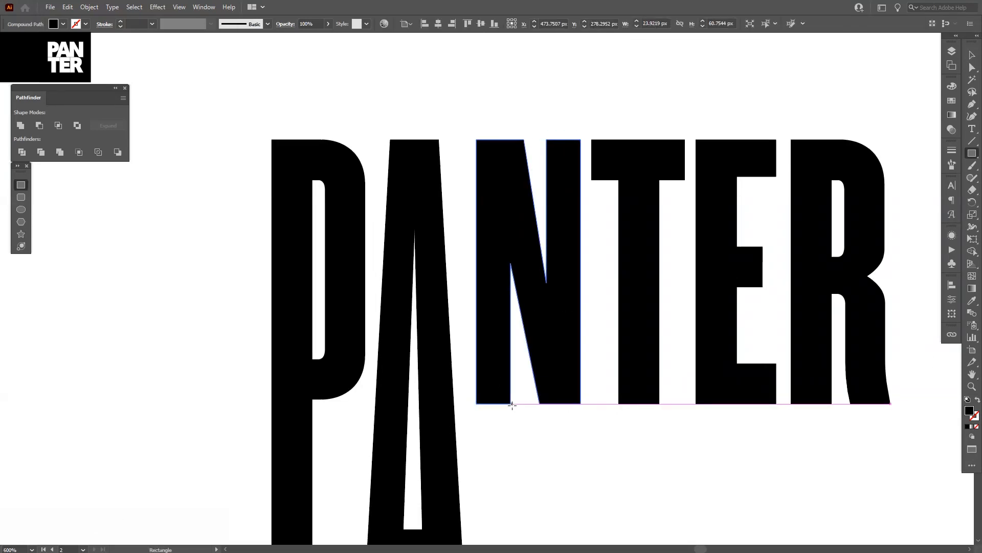
{"action": "left_click_drag", "start_coordinate": [509, 405], "coordinate": [546, 139]}
{"action": "key", "text": "v"}
{"action": "left_click", "coordinate": [972, 153]}
{"action": "left_click", "coordinate": [917, 156]}
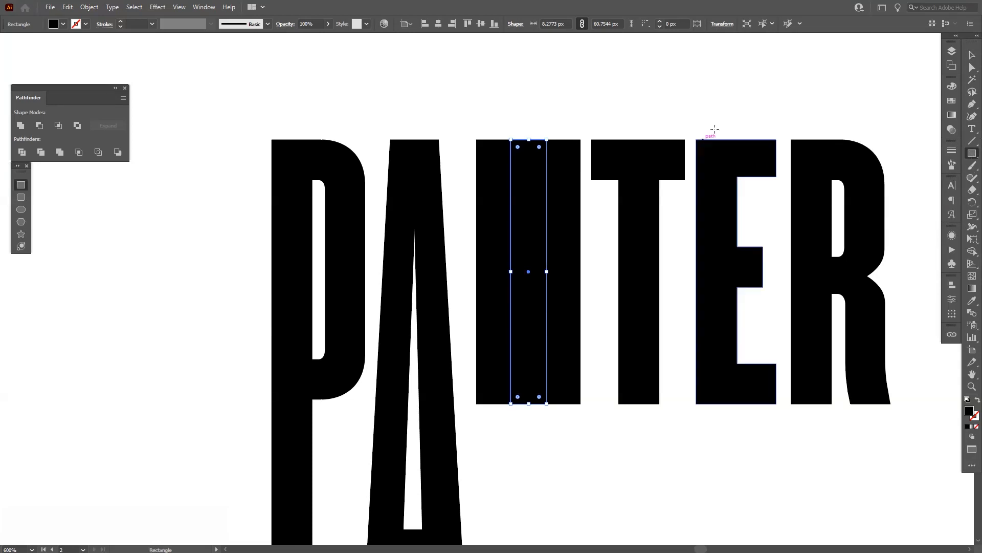
Step: Select the N together with the rectangle and split them into separate pieces with Divide
{"action": "key", "text": "v"}
{"action": "scroll", "coordinate": [591, 137], "scroll_direction": "up", "scroll_amount": 2}
{"action": "left_click", "coordinate": [525, 132]}
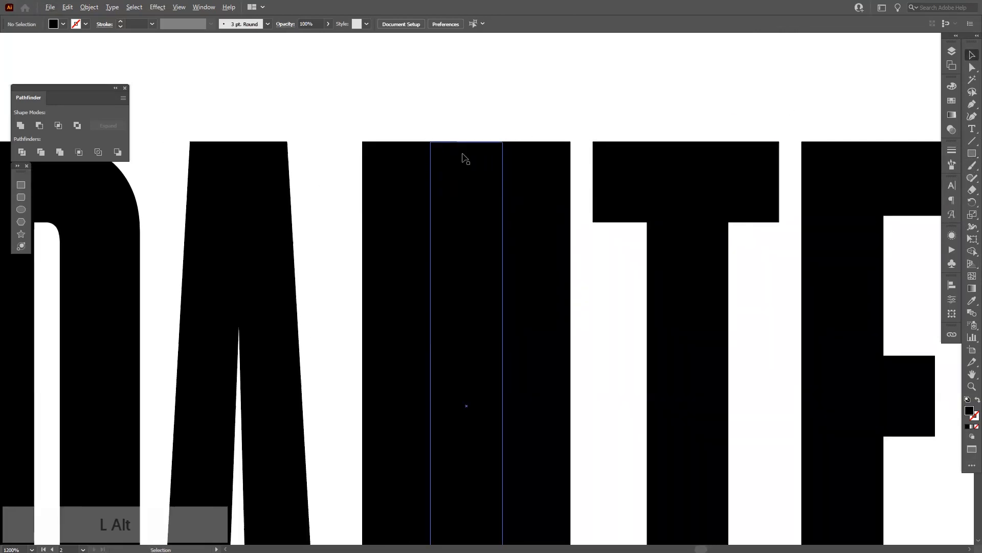
{"action": "scroll", "coordinate": [418, 170], "scroll_direction": "up", "scroll_amount": 1}
{"action": "left_click", "coordinate": [395, 397]}
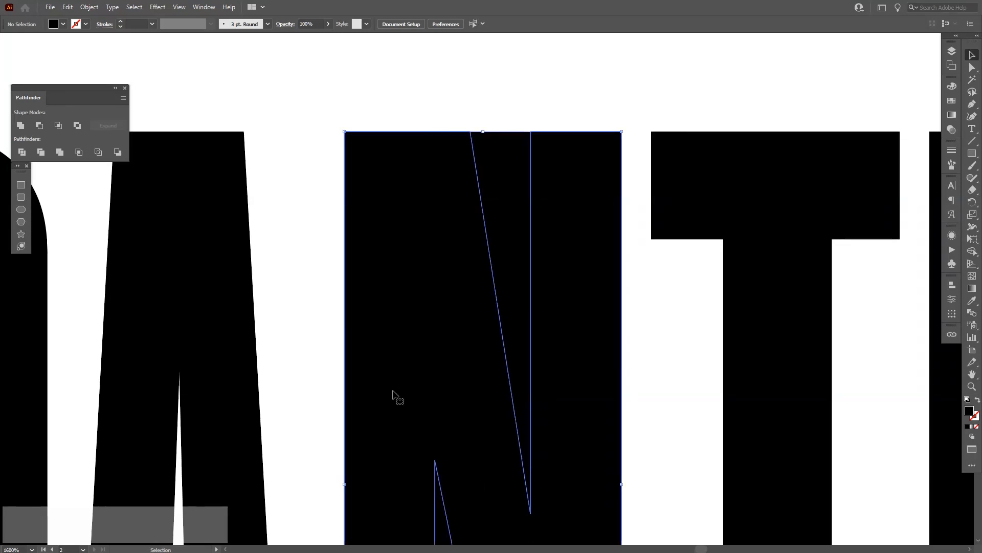
{"action": "left_click_drag", "start_coordinate": [395, 396], "coordinate": [432, 210]}
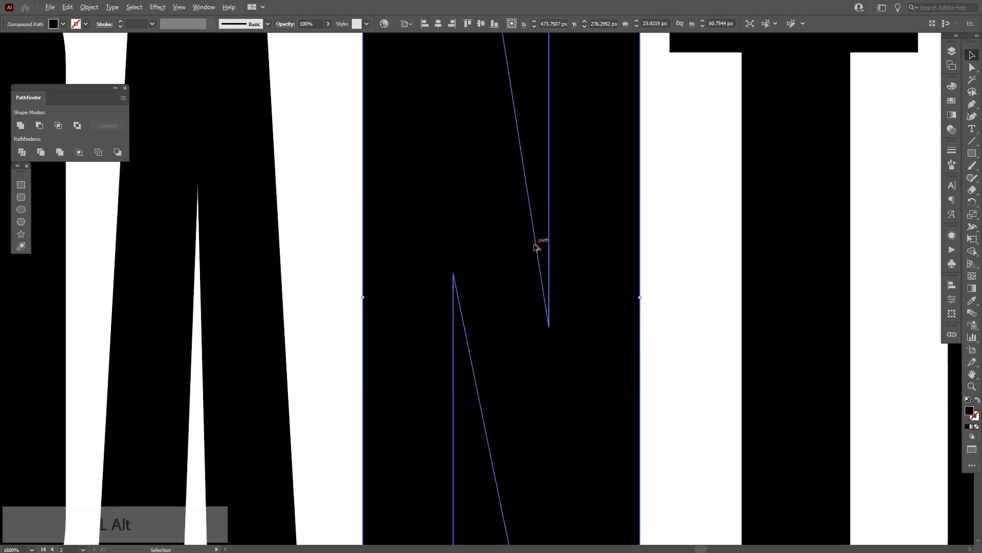
{"action": "scroll", "coordinate": [534, 247], "scroll_direction": "down", "scroll_amount": 3}
{"action": "left_click_drag", "start_coordinate": [509, 280], "coordinate": [508, 280]}
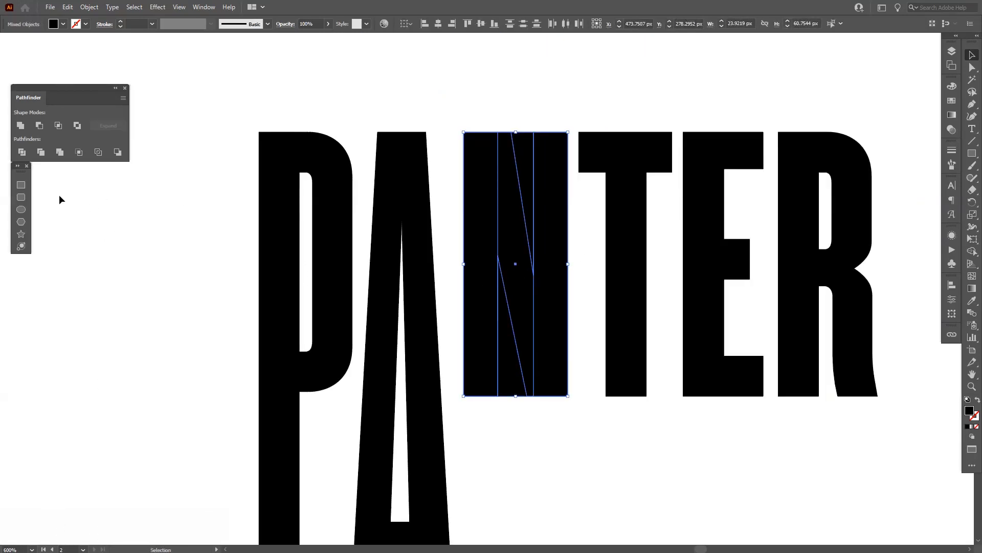
{"action": "left_click", "coordinate": [29, 151]}
Step: Ungroup the divided N and delete the two triangular filler pieces, keeping the diagonal between the stems in place
{"action": "right_click", "coordinate": [513, 183]}
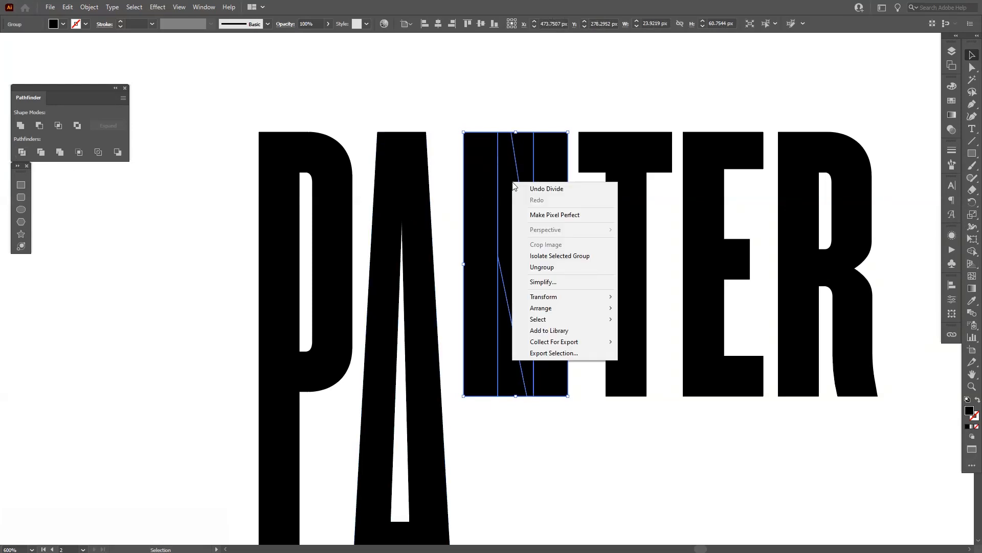
{"action": "left_click", "coordinate": [548, 271]}
{"action": "left_click", "coordinate": [573, 261]}
{"action": "left_click", "coordinate": [528, 204]}
{"action": "left_click", "coordinate": [509, 334], "text": "shift"}
{"action": "key", "text": "Delete"}
{"action": "left_click_drag", "start_coordinate": [520, 303], "coordinate": [626, 183]}
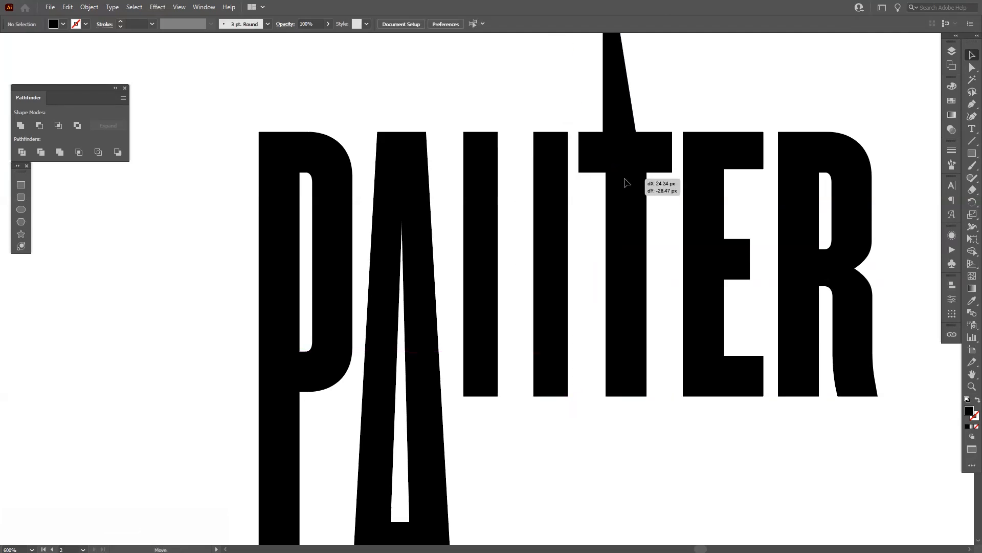
{"action": "key", "text": "ctrl+z"}
Step: Stretch both vertical stems of the N down level with the bottoms of the P and A
{"action": "scroll", "coordinate": [606, 267], "scroll_direction": "down", "scroll_amount": 1}
{"action": "mouse_move", "coordinate": [565, 399]}
{"action": "left_mouse_down"}
{"action": "mouse_move", "coordinate": [606, 267]}
{"action": "mouse_move", "coordinate": [573, 306]}
{"action": "mouse_move", "coordinate": [570, 406]}
{"action": "left_mouse_up"}
{"action": "left_click", "coordinate": [598, 245]}
{"action": "left_click", "coordinate": [550, 249], "text": "shift"}
{"action": "left_click", "coordinate": [653, 300]}
{"action": "left_click_drag", "start_coordinate": [654, 301], "coordinate": [638, 324]}
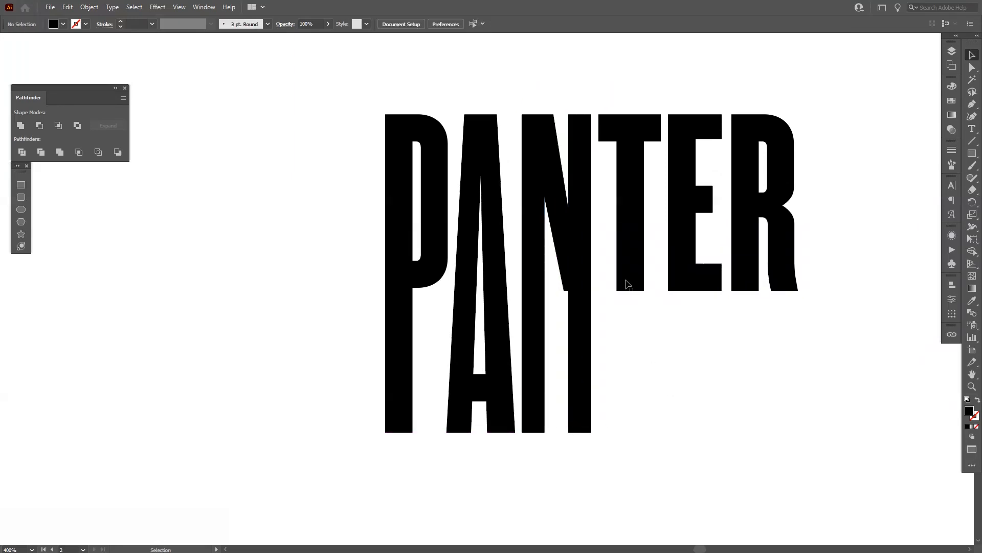
Step: Lengthen the N's diagonal by moving its lower anchor points down to the stem bottoms, making it about 110 px tall
{"action": "left_click", "coordinate": [555, 199]}
{"action": "left_click_drag", "start_coordinate": [553, 202], "coordinate": [539, 190]}
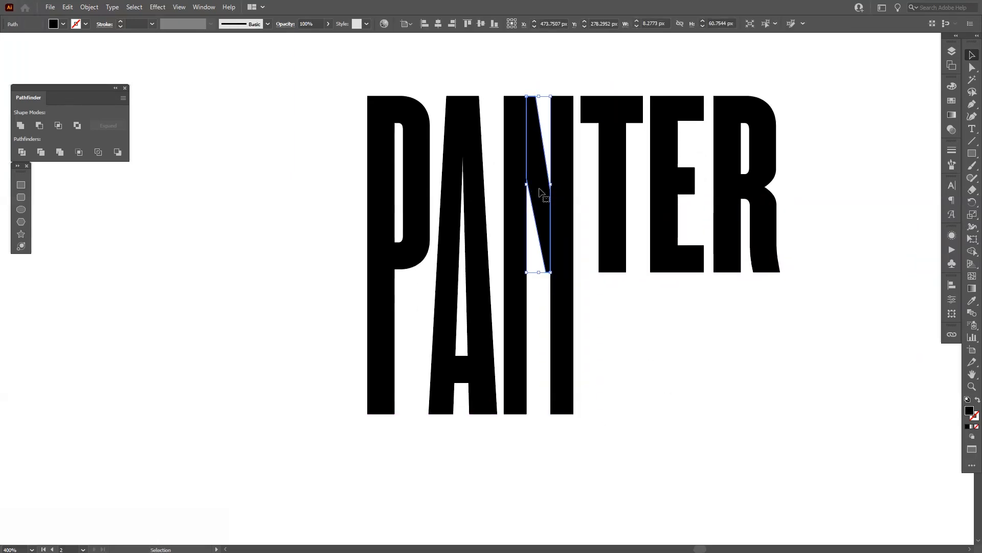
{"action": "key", "text": "a"}
{"action": "left_click_drag", "start_coordinate": [554, 194], "coordinate": [509, 406]}
{"action": "scroll", "coordinate": [546, 409], "scroll_direction": "up", "scroll_amount": 5}
{"action": "key", "text": "shift"}
{"action": "scroll", "coordinate": [509, 407], "scroll_direction": "down", "scroll_amount": 4}
{"action": "left_click", "coordinate": [685, 383]}
{"action": "scroll", "coordinate": [684, 383], "scroll_direction": "down", "scroll_amount": 2}
{"action": "left_click_drag", "start_coordinate": [648, 360], "coordinate": [588, 366]}
{"action": "scroll", "coordinate": [585, 367], "scroll_direction": "up", "scroll_amount": 2}
{"action": "left_click", "coordinate": [504, 382], "text": "alt"}
{"action": "scroll", "coordinate": [569, 371], "scroll_direction": "down", "scroll_amount": 4}
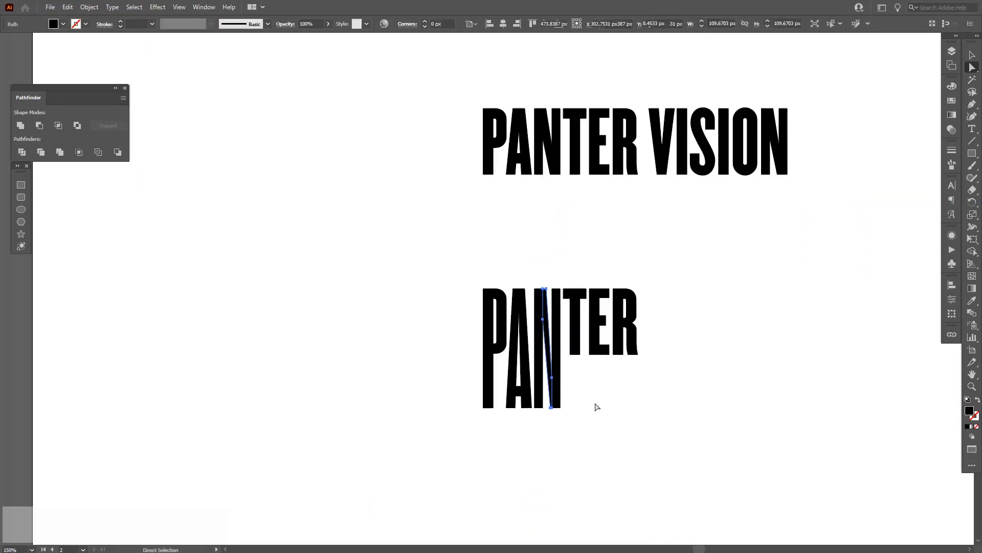
{"action": "scroll", "coordinate": [597, 405], "scroll_direction": "up", "scroll_amount": 3}
{"action": "left_click_drag", "start_coordinate": [547, 407], "coordinate": [546, 399]}
{"action": "left_click", "coordinate": [600, 408]}
{"action": "scroll", "coordinate": [606, 406], "scroll_direction": "down", "scroll_amount": 3}
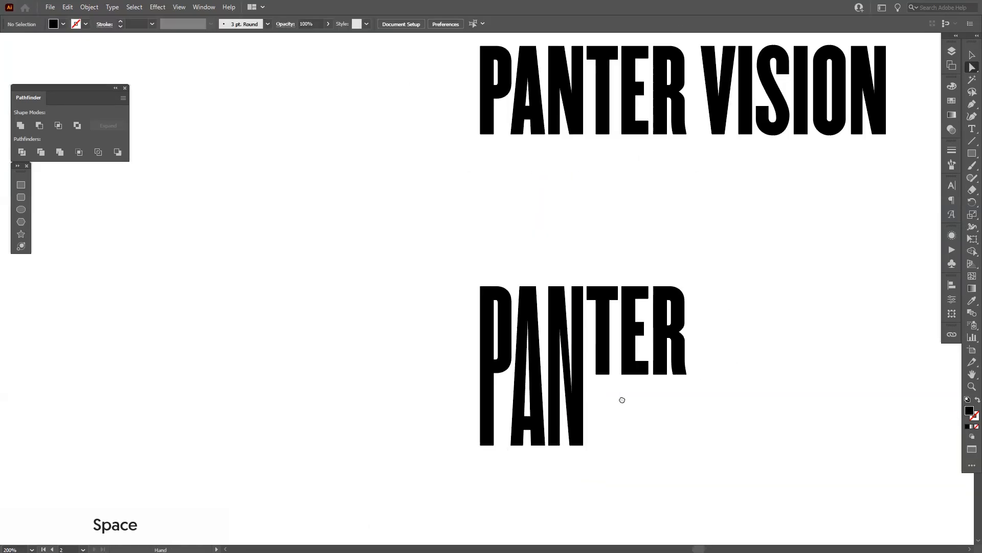
Step: Raise the upper inner corner of the N's diagonal slightly along the first stem
{"action": "scroll", "coordinate": [573, 321], "scroll_direction": "up", "scroll_amount": 4}
{"action": "left_click", "coordinate": [522, 345]}
{"action": "left_click_drag", "start_coordinate": [514, 352], "coordinate": [514, 319]}
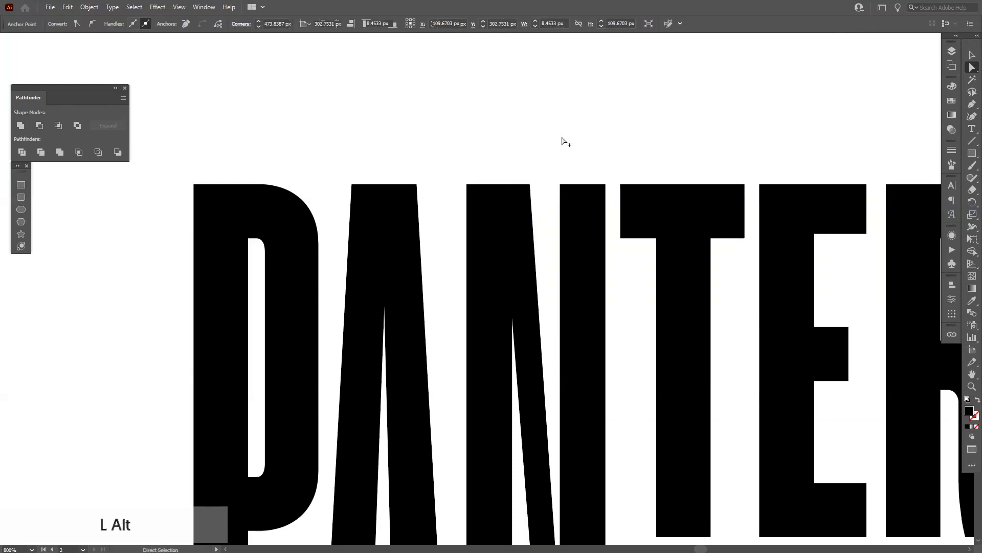
{"action": "left_click", "coordinate": [562, 139]}
{"action": "scroll", "coordinate": [562, 138], "scroll_direction": "down", "scroll_amount": 5}
{"action": "key", "text": "v"}
Step: Lower the bottom of the P's bowl slightly with Direct Selection and deselect the letter
{"action": "left_click_drag", "start_coordinate": [574, 116], "coordinate": [571, 208]}
{"action": "scroll", "coordinate": [582, 181], "scroll_direction": "down", "scroll_amount": 1}
{"action": "scroll", "coordinate": [572, 207], "scroll_direction": "up", "scroll_amount": 2}
{"action": "scroll", "coordinate": [539, 287], "scroll_direction": "up", "scroll_amount": 2}
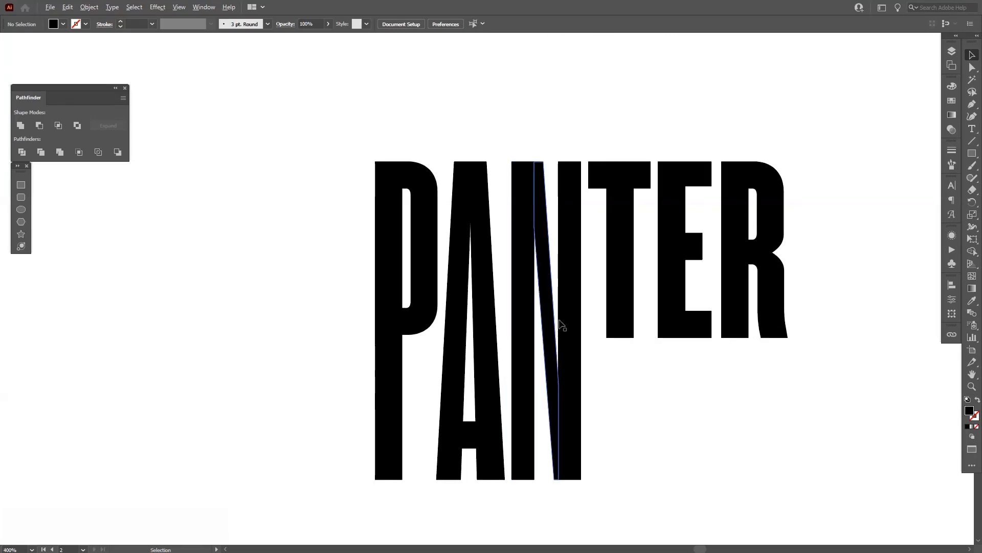
{"action": "left_click_drag", "start_coordinate": [538, 288], "coordinate": [536, 248]}
{"action": "key", "text": "a"}
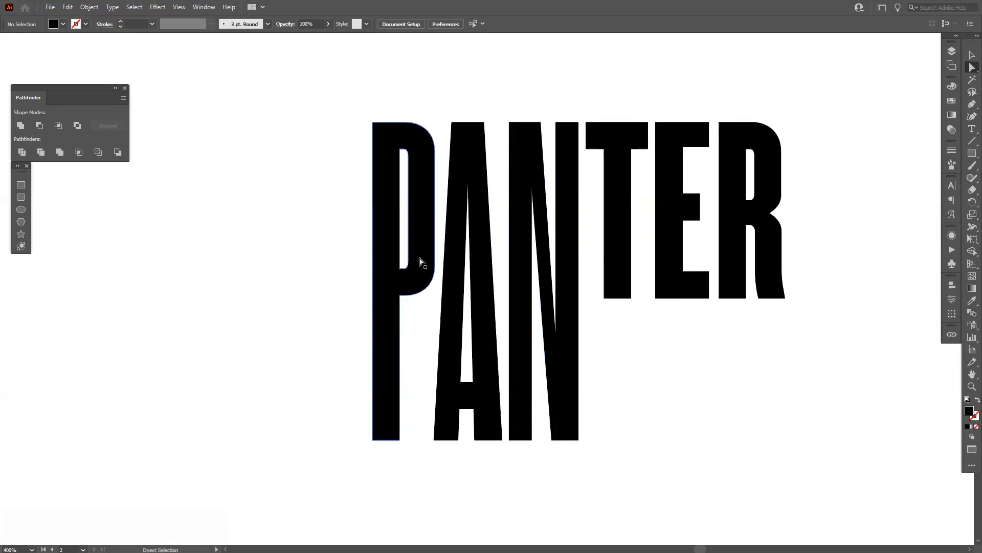
{"action": "left_click_drag", "start_coordinate": [384, 315], "coordinate": [386, 315]}
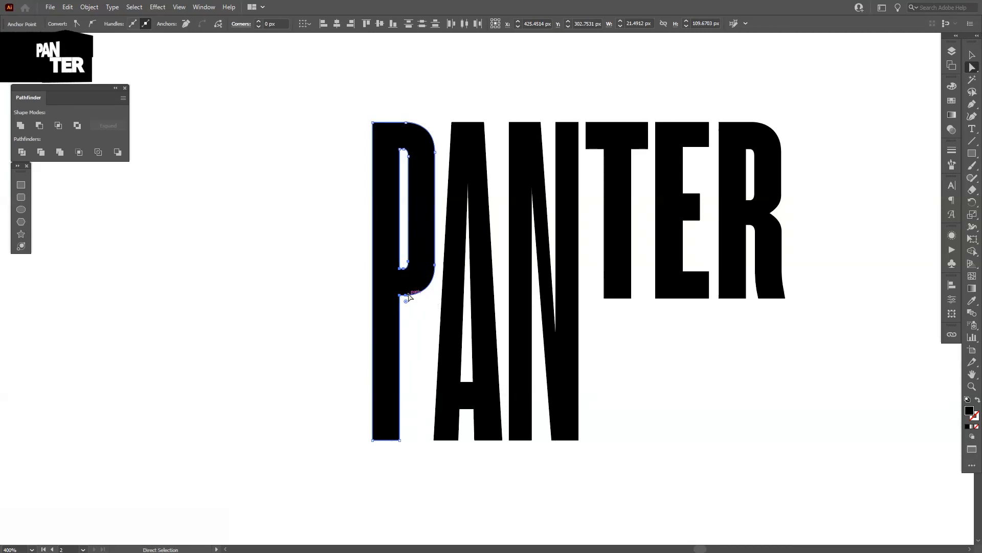
{"action": "left_click_drag", "start_coordinate": [407, 300], "coordinate": [407, 311]}
{"action": "left_click", "coordinate": [678, 368]}
Step: Raise the lower inner corner of the N's diagonal along the second stem and deselect it
{"action": "left_click_drag", "start_coordinate": [649, 337], "coordinate": [640, 367]}
{"action": "scroll", "coordinate": [626, 354], "scroll_direction": "up", "scroll_amount": 1}
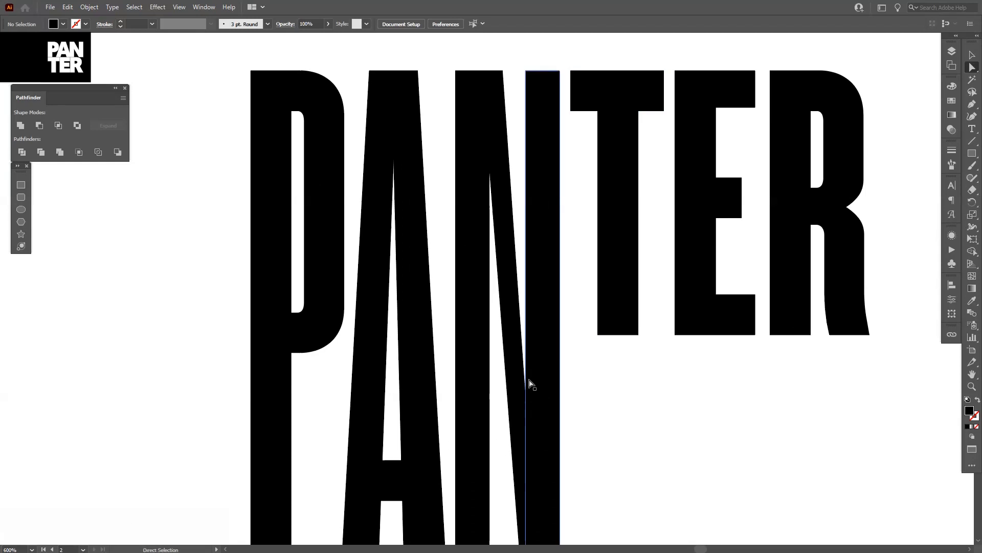
{"action": "left_click", "coordinate": [528, 375]}
{"action": "left_click", "coordinate": [517, 395]}
{"action": "left_click_drag", "start_coordinate": [527, 405], "coordinate": [528, 376]}
{"action": "left_click", "coordinate": [615, 407]}
{"action": "scroll", "coordinate": [585, 371], "scroll_direction": "down", "scroll_amount": 4}
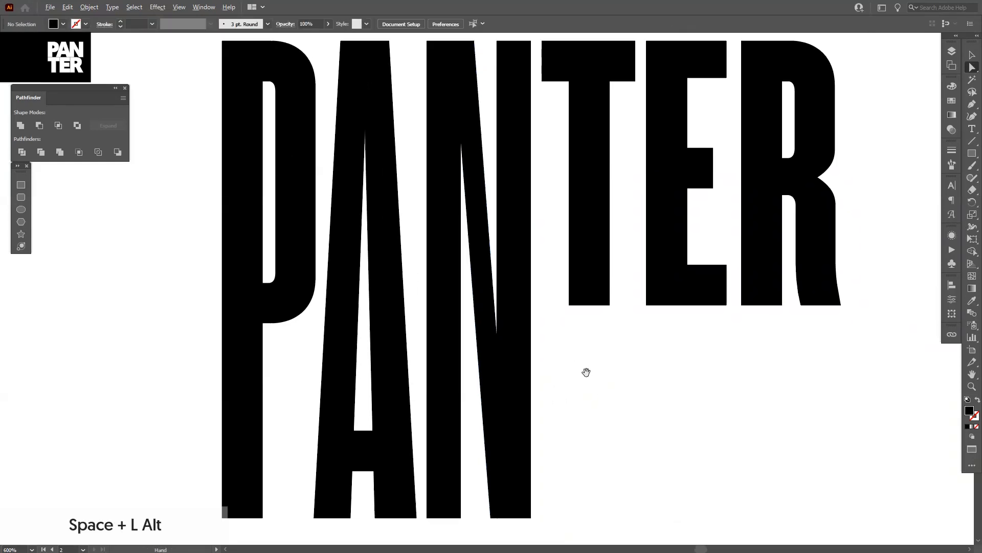
Step: Thicken the N's diagonal by moving its upper inner corner down and its lower inner corner up
{"action": "scroll", "coordinate": [570, 333], "scroll_direction": "up", "scroll_amount": 4}
{"action": "left_click", "coordinate": [518, 310]}
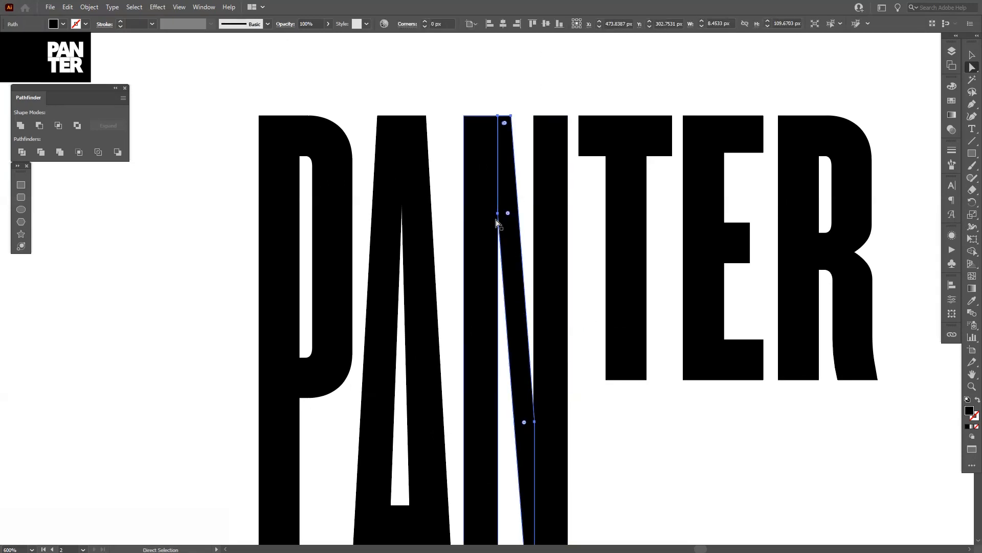
{"action": "left_click_drag", "start_coordinate": [498, 214], "coordinate": [498, 232]}
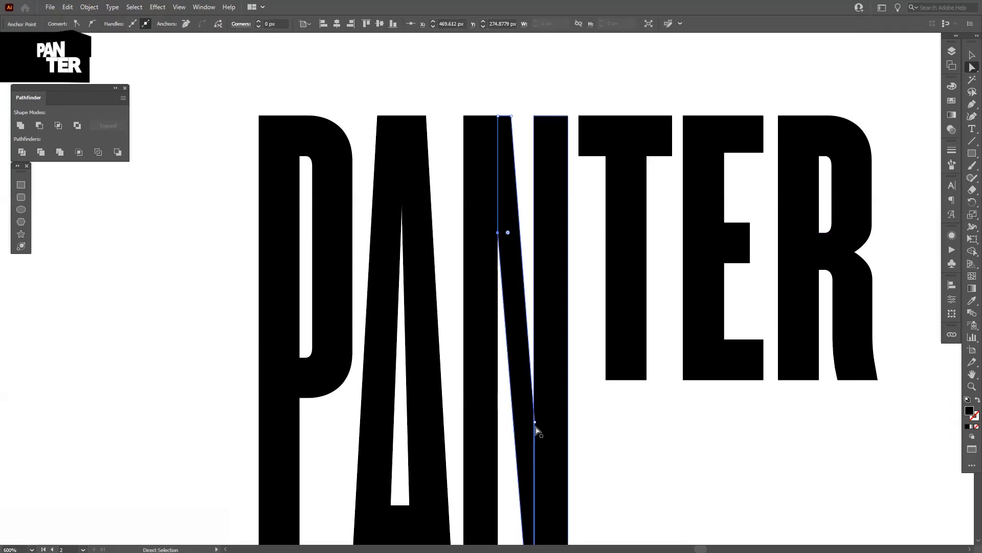
{"action": "left_click_drag", "start_coordinate": [535, 422], "coordinate": [536, 404]}
Step: Stretch the T's stem down level with the bottoms of the P, A and N
{"action": "key", "text": "space"}
{"action": "left_click_drag", "start_coordinate": [632, 417], "coordinate": [514, 182]}
{"action": "left_click_drag", "start_coordinate": [605, 275], "coordinate": [570, 434]}
{"action": "key", "text": "space"}
Step: Lower the E's middle arm and stretch its bottom arm down level with the bottoms of the P, A, N and T
{"action": "left_click_drag", "start_coordinate": [642, 262], "coordinate": [668, 263]}
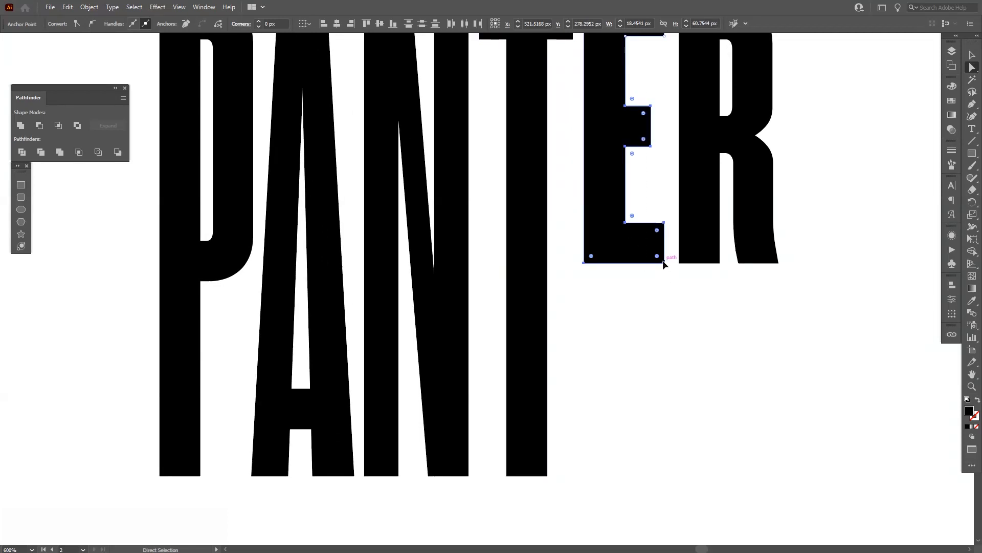
{"action": "left_click_drag", "start_coordinate": [584, 258], "coordinate": [566, 307]}
{"action": "left_click_drag", "start_coordinate": [668, 315], "coordinate": [669, 315]}
{"action": "left_click_drag", "start_coordinate": [665, 264], "coordinate": [660, 343]}
{"action": "left_click_drag", "start_coordinate": [567, 278], "coordinate": [567, 278]}
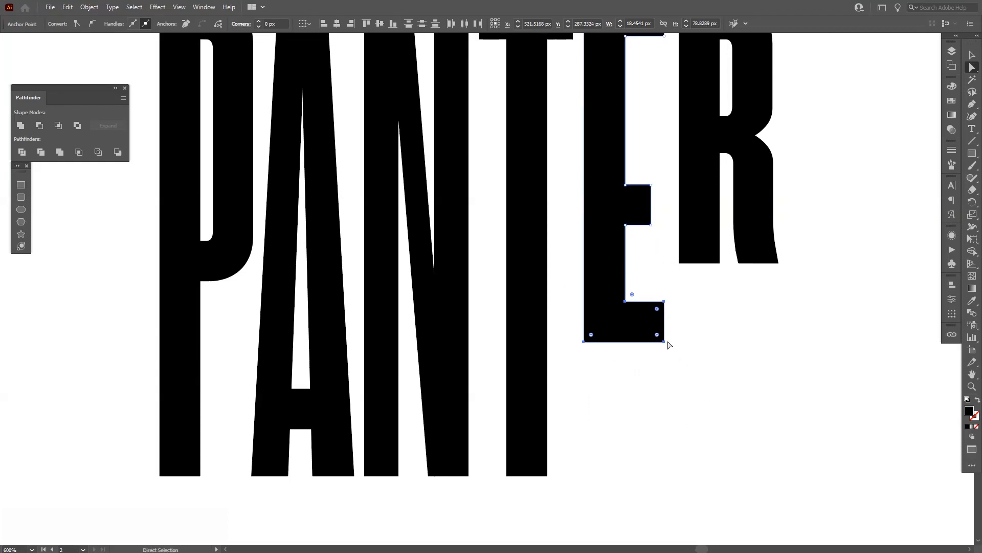
{"action": "left_click_drag", "start_coordinate": [665, 342], "coordinate": [676, 476]}
{"action": "left_click", "coordinate": [733, 364], "text": "alt"}
Step: Lower the R's bowl and waist and stretch its legs down level with the other letters, using Direct Selection
{"action": "scroll", "coordinate": [730, 363], "scroll_direction": "down", "scroll_amount": 3}
{"action": "left_click_drag", "start_coordinate": [696, 353], "coordinate": [620, 345]}
{"action": "scroll", "coordinate": [667, 331], "scroll_direction": "up", "scroll_amount": 1}
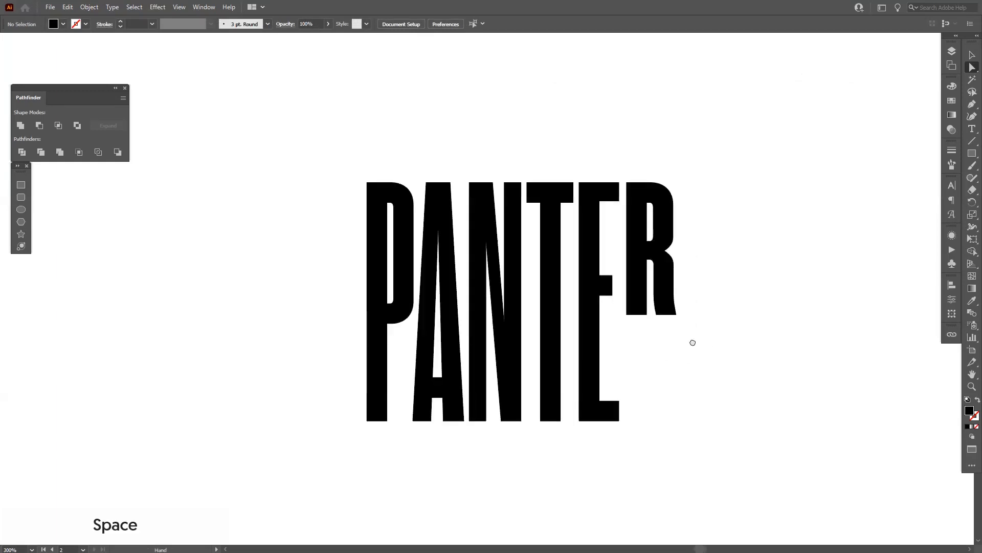
{"action": "left_click_drag", "start_coordinate": [701, 343], "coordinate": [677, 342]}
{"action": "scroll", "coordinate": [688, 337], "scroll_direction": "up", "scroll_amount": 1}
{"action": "left_click_drag", "start_coordinate": [571, 203], "coordinate": [571, 203]}
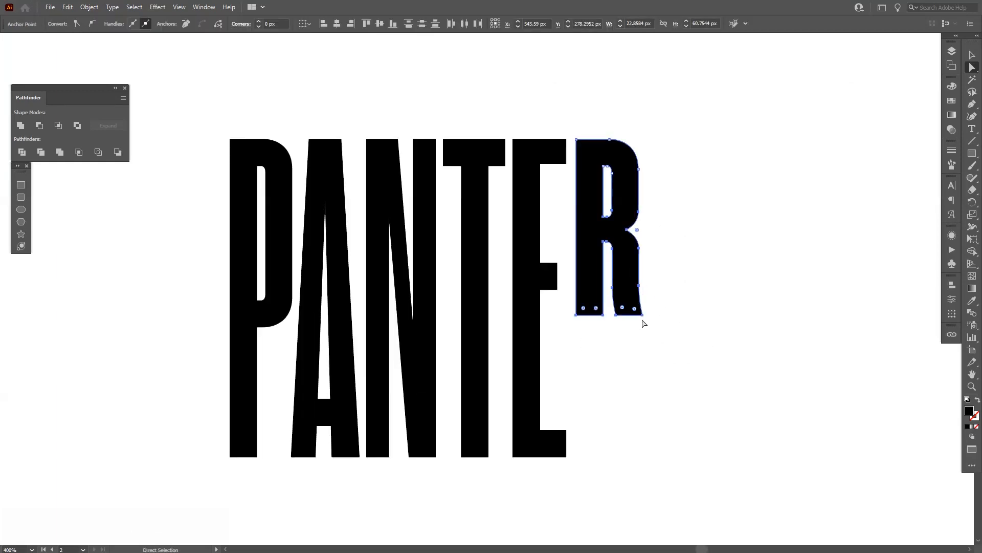
{"action": "left_click_drag", "start_coordinate": [643, 316], "coordinate": [608, 374]}
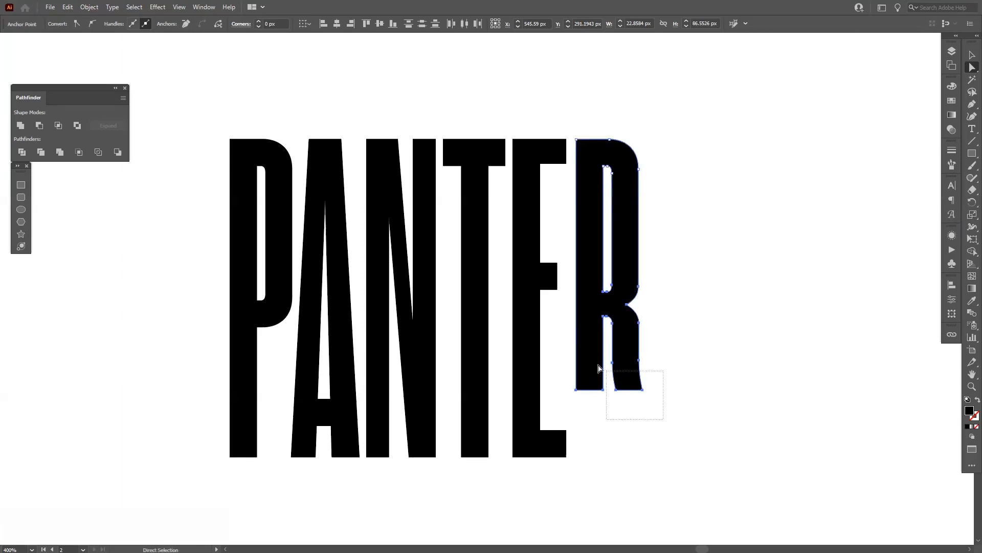
{"action": "left_click_drag", "start_coordinate": [562, 349], "coordinate": [562, 350]}
{"action": "left_click_drag", "start_coordinate": [643, 398], "coordinate": [632, 458]}
{"action": "left_click", "coordinate": [714, 388]}
Step: Examine the proportions of the stretched PANTER lettering and compare them with the original PANTER VISION text
{"action": "scroll", "coordinate": [714, 389], "scroll_direction": "down", "scroll_amount": 2, "text": "alt"}
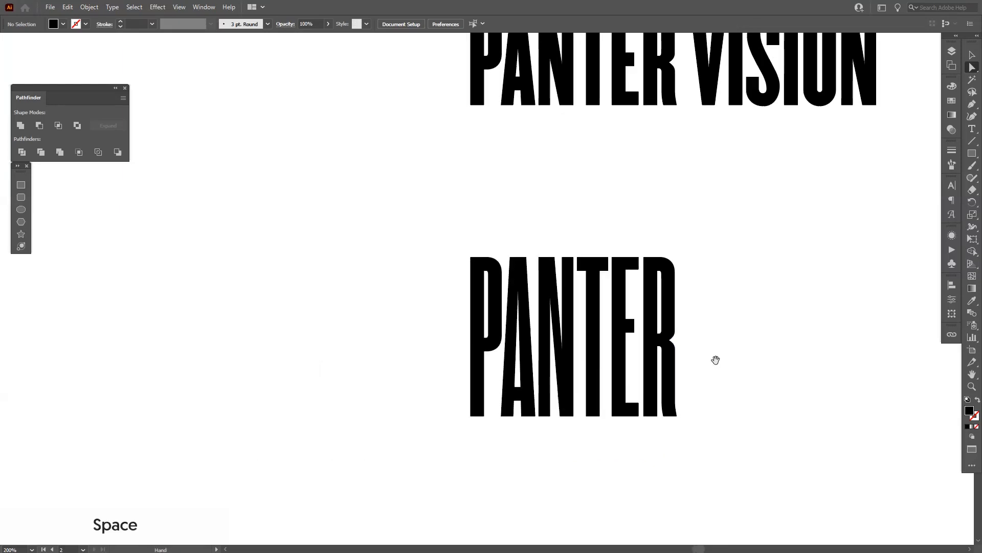
{"action": "scroll", "coordinate": [672, 345], "scroll_direction": "up", "scroll_amount": 1, "text": "alt"}
{"action": "scroll", "coordinate": [766, 348], "scroll_direction": "down", "scroll_amount": 1, "text": "alt"}
{"action": "left_click_drag", "start_coordinate": [768, 323], "coordinate": [659, 333]}
{"action": "scroll", "coordinate": [740, 302], "scroll_direction": "up", "scroll_amount": 1, "text": "alt"}
{"action": "scroll", "coordinate": [661, 332], "scroll_direction": "down", "scroll_amount": 2, "text": "alt"}
{"action": "left_click_drag", "start_coordinate": [682, 272], "coordinate": [668, 277]}
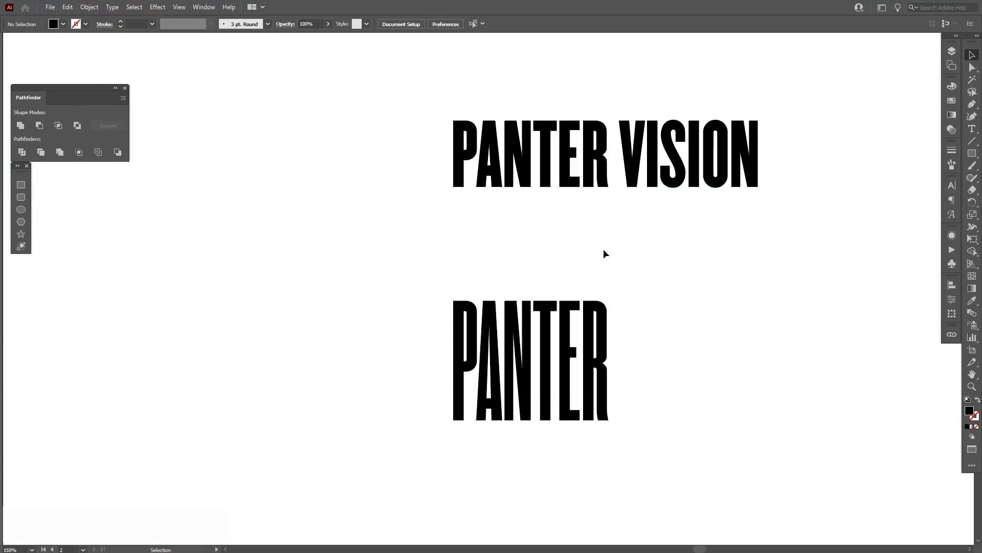
{"action": "scroll", "coordinate": [547, 380], "scroll_direction": "up", "scroll_amount": 2, "text": "alt"}
{"action": "scroll", "coordinate": [547, 379], "scroll_direction": "down", "scroll_amount": 2, "text": "alt"}
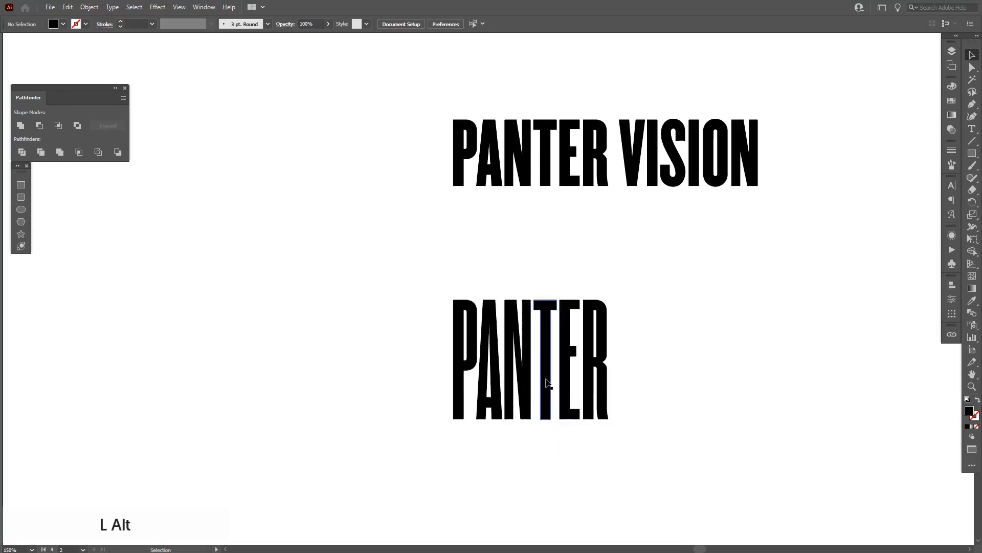
{"action": "scroll", "coordinate": [479, 173], "scroll_direction": "up", "scroll_amount": 3, "text": "alt"}
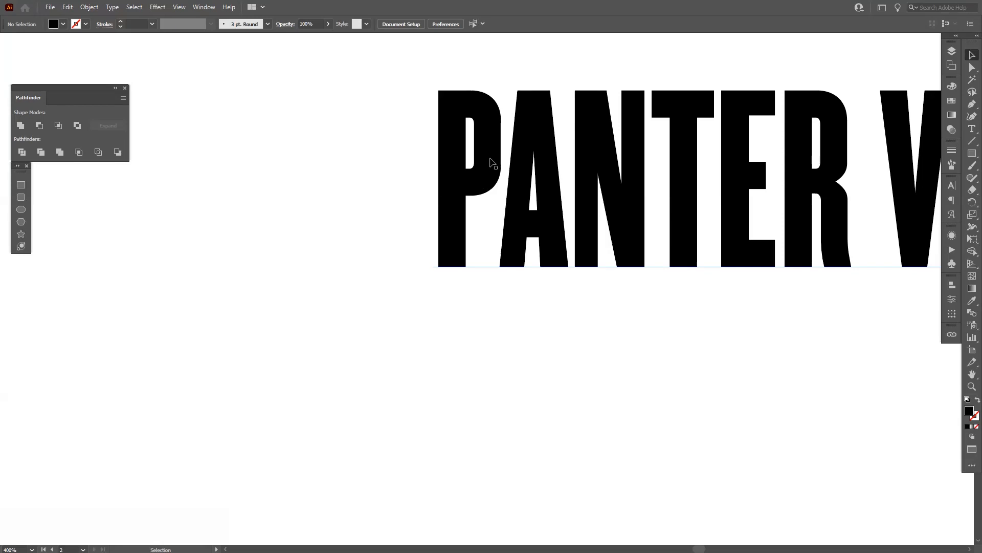
{"action": "scroll", "coordinate": [529, 364], "scroll_direction": "down", "scroll_amount": 2, "text": "alt"}
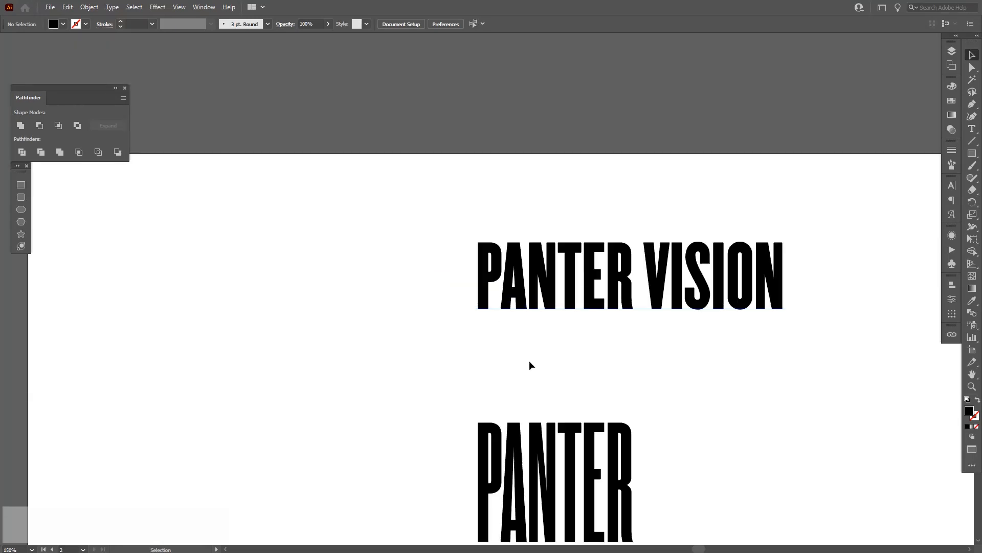
{"action": "scroll", "coordinate": [529, 364], "scroll_direction": "up", "scroll_amount": 3, "text": "alt"}
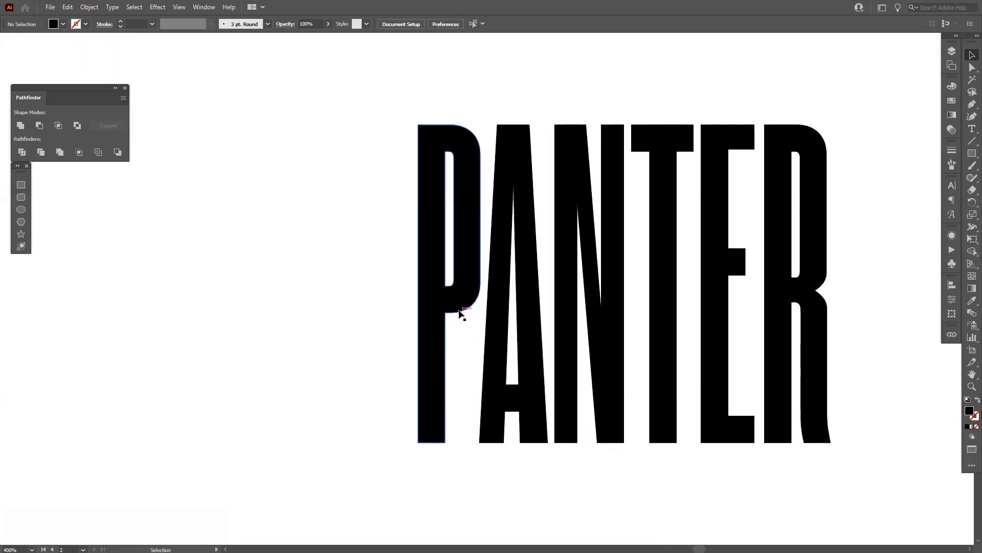
{"action": "left_click_drag", "start_coordinate": [806, 311], "coordinate": [715, 345]}
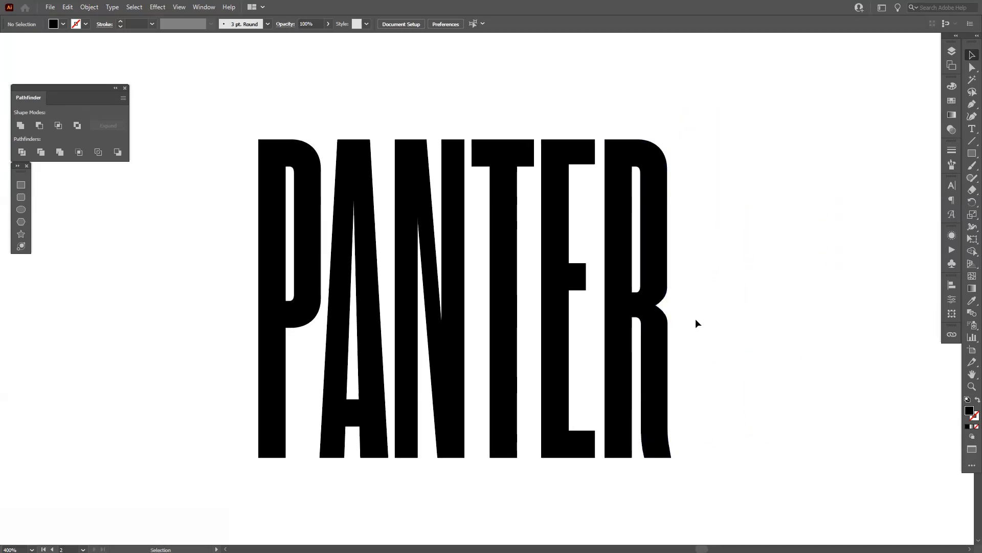
{"action": "left_click_drag", "start_coordinate": [700, 272], "coordinate": [669, 310]}
{"action": "left_click", "coordinate": [675, 314]}
{"action": "scroll", "coordinate": [701, 313], "scroll_direction": "down", "scroll_amount": 4}
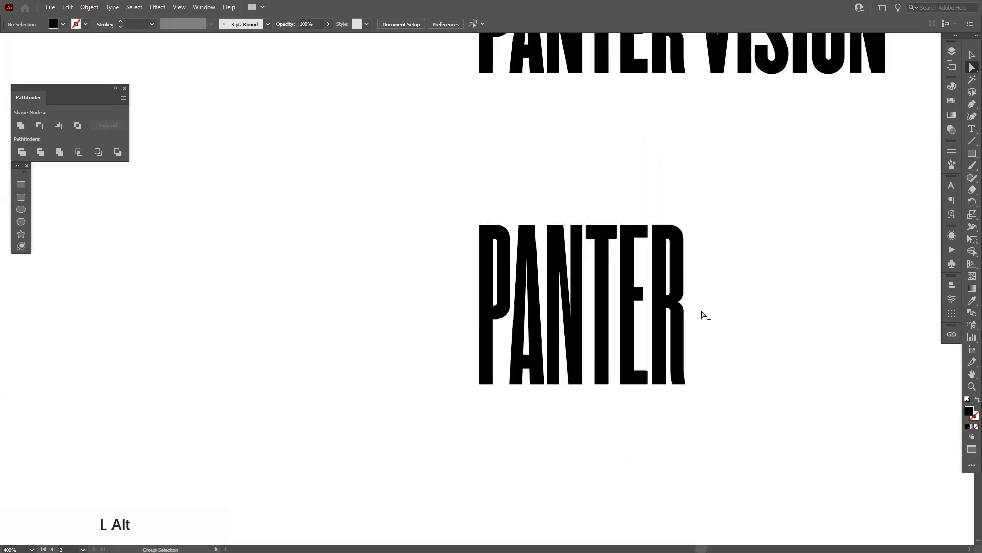
{"action": "key", "text": "space"}
{"action": "scroll", "coordinate": [720, 317], "scroll_direction": "up", "scroll_amount": 1}
{"action": "key", "text": "space"}
{"action": "scroll", "coordinate": [719, 319], "scroll_direction": "down", "scroll_amount": 1}
{"action": "key", "text": "space"}
{"action": "left_click_drag", "start_coordinate": [706, 312], "coordinate": [635, 286]}
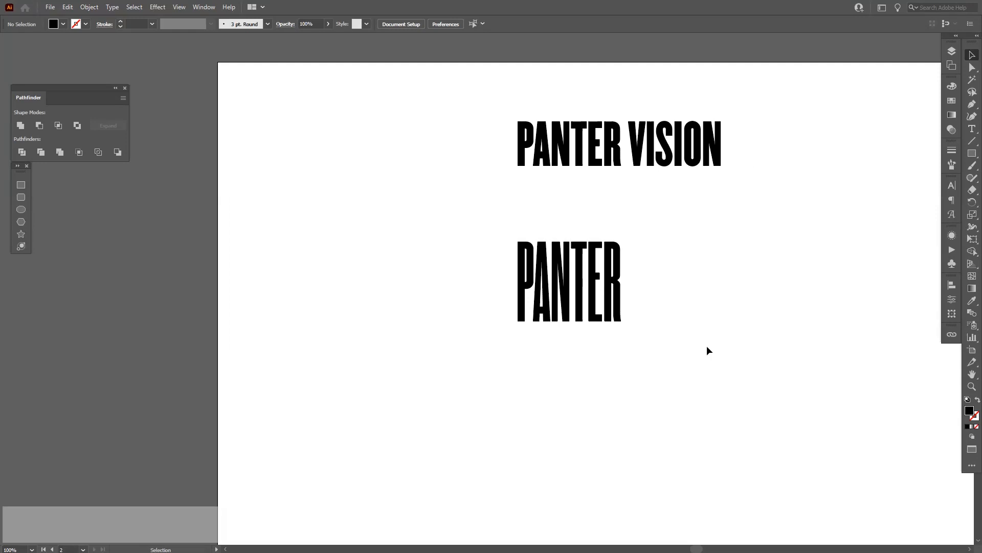
Step: Group all the letters of the stretched PANTER word
{"action": "left_click_drag", "start_coordinate": [707, 347], "coordinate": [426, 234]}
{"action": "right_click", "coordinate": [527, 266]}
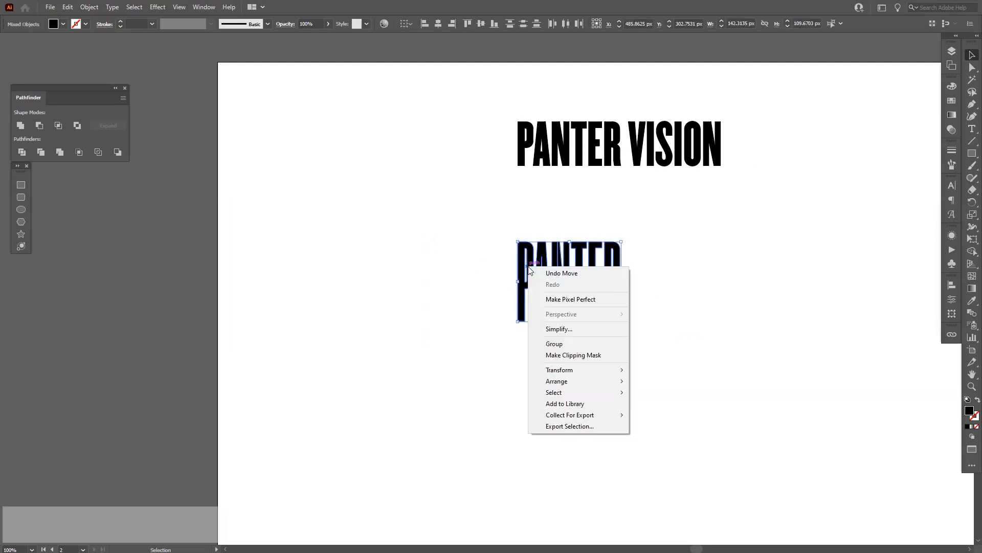
{"action": "left_click", "coordinate": [557, 329]}
{"action": "left_click", "coordinate": [600, 349]}
Step: Move PANTER VISION and the stretched PANTER group to the upper-left area of the artboard
{"action": "key", "text": "space"}
{"action": "left_click_drag", "start_coordinate": [599, 349], "coordinate": [397, 335]}
{"action": "scroll", "coordinate": [397, 334], "scroll_direction": "down", "scroll_amount": 2}
{"action": "key", "text": "space"}
{"action": "left_click_drag", "start_coordinate": [480, 329], "coordinate": [428, 146]}
{"action": "scroll", "coordinate": [551, 331], "scroll_direction": "up", "scroll_amount": 2}
{"action": "key", "text": "space"}
{"action": "left_click_drag", "start_coordinate": [548, 184], "coordinate": [266, 143]}
{"action": "left_click", "coordinate": [109, 255]}
Step: Scale the stretched PANTER group down to about 100 × 77 px and place it beneath PANTER VISION
{"action": "scroll", "coordinate": [110, 257], "scroll_direction": "up", "scroll_amount": 1}
{"action": "key", "text": "space"}
{"action": "left_click_drag", "start_coordinate": [241, 263], "coordinate": [285, 262]}
{"action": "left_click_drag", "start_coordinate": [246, 234], "coordinate": [336, 287]}
{"action": "left_click_drag", "start_coordinate": [336, 278], "coordinate": [387, 163]}
Step: Duplicate the PANTER group straight down and unite the copy's letters with Pathfinder
{"action": "key", "text": "space"}
{"action": "left_click_drag", "start_coordinate": [483, 228], "coordinate": [439, 226]}
{"action": "left_click_drag", "start_coordinate": [391, 157], "coordinate": [391, 303]}
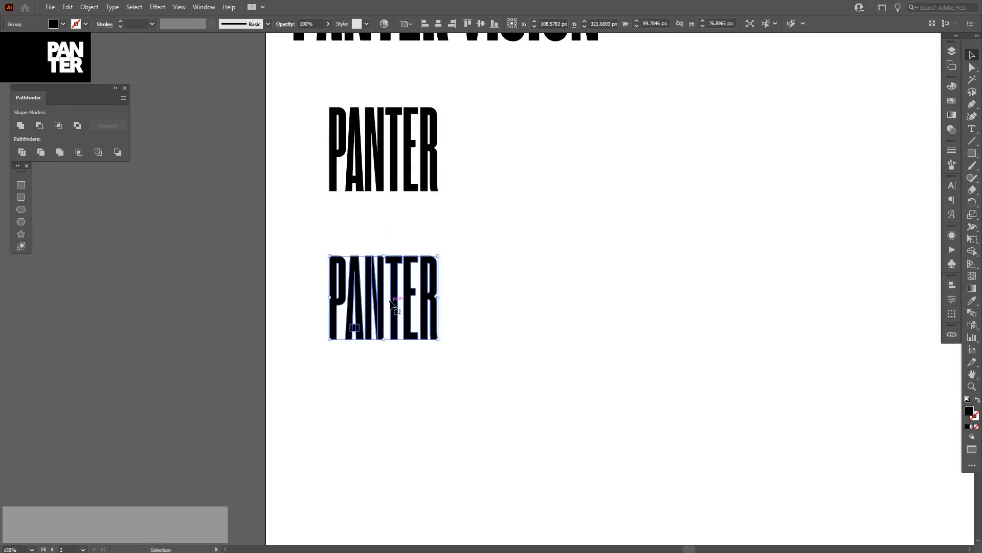
{"action": "left_click", "coordinate": [22, 129]}
Step: Stack a second copy of the lower PANTER directly beneath it, offset about 79 px vertically with a narrow gap
{"action": "key", "text": "space"}
{"action": "scroll", "coordinate": [292, 191], "scroll_direction": "up", "scroll_amount": 1}
{"action": "left_click_drag", "start_coordinate": [270, 253], "coordinate": [300, 143]}
{"action": "key", "text": "space"}
{"action": "scroll", "coordinate": [458, 184], "scroll_direction": "up", "scroll_amount": 1}
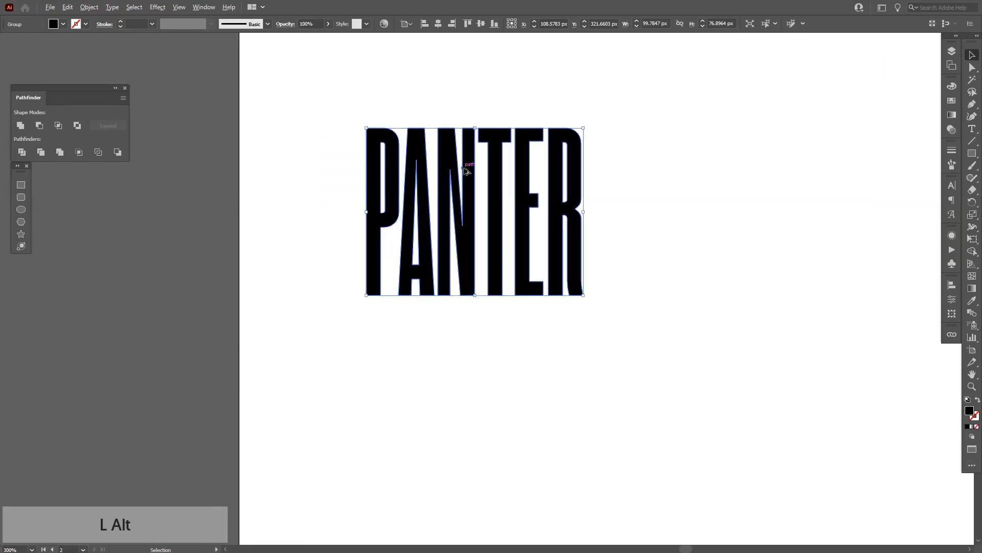
{"action": "left_click_drag", "start_coordinate": [467, 161], "coordinate": [467, 334]}
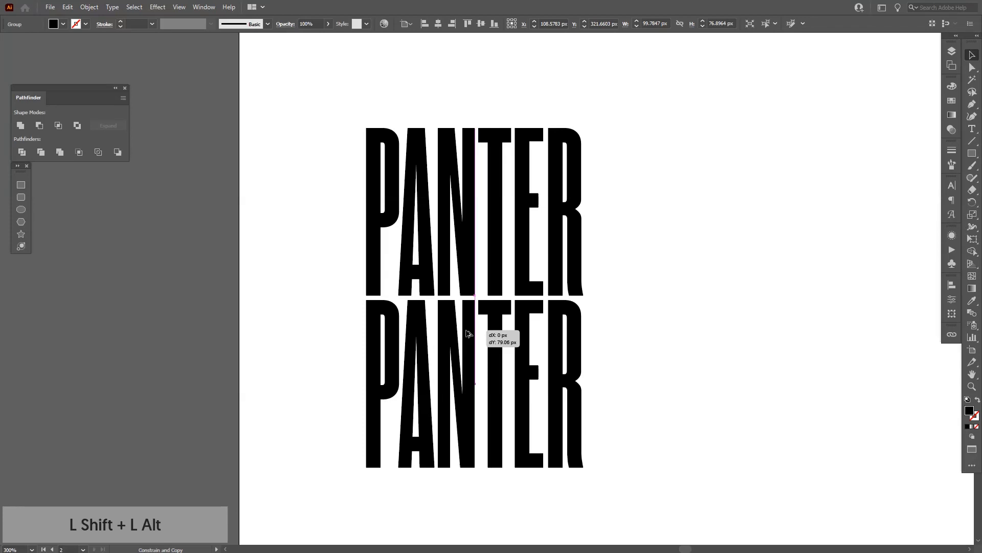
{"action": "left_click_drag", "start_coordinate": [467, 334], "coordinate": [467, 333]}
{"action": "left_click", "coordinate": [606, 337]}
Step: Group the two stacked PANTER words and deselect them
{"action": "scroll", "coordinate": [644, 321], "scroll_direction": "down", "scroll_amount": 4}
{"action": "left_click_drag", "start_coordinate": [680, 327], "coordinate": [511, 285]}
{"action": "scroll", "coordinate": [656, 301], "scroll_direction": "up", "scroll_amount": 2}
{"action": "scroll", "coordinate": [656, 306], "scroll_direction": "down", "scroll_amount": 3}
{"action": "scroll", "coordinate": [540, 281], "scroll_direction": "up", "scroll_amount": 2}
{"action": "scroll", "coordinate": [432, 268], "scroll_direction": "up", "scroll_amount": 2}
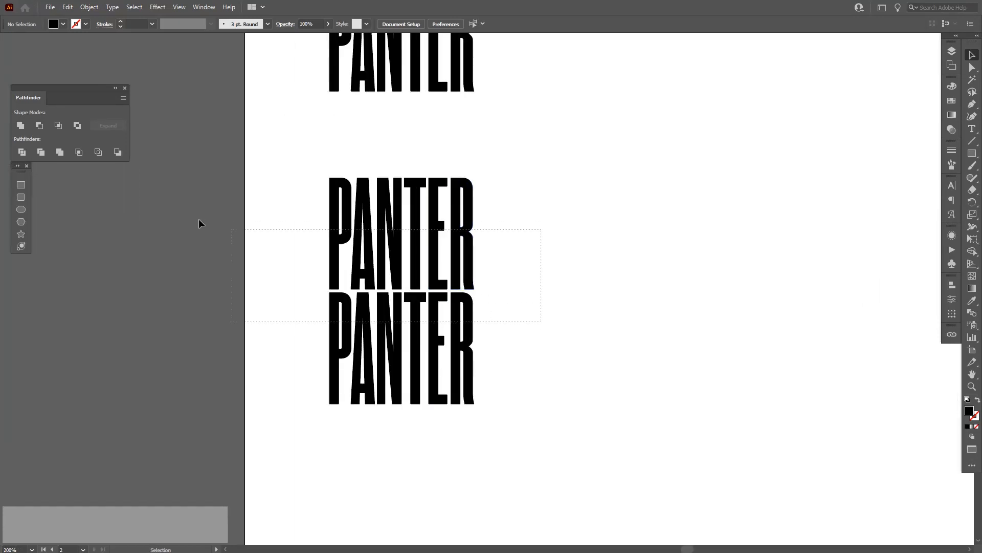
{"action": "left_click_drag", "start_coordinate": [199, 220], "coordinate": [199, 220]}
{"action": "right_click", "coordinate": [295, 236]}
{"action": "left_click", "coordinate": [318, 315]}
{"action": "left_click", "coordinate": [585, 296]}
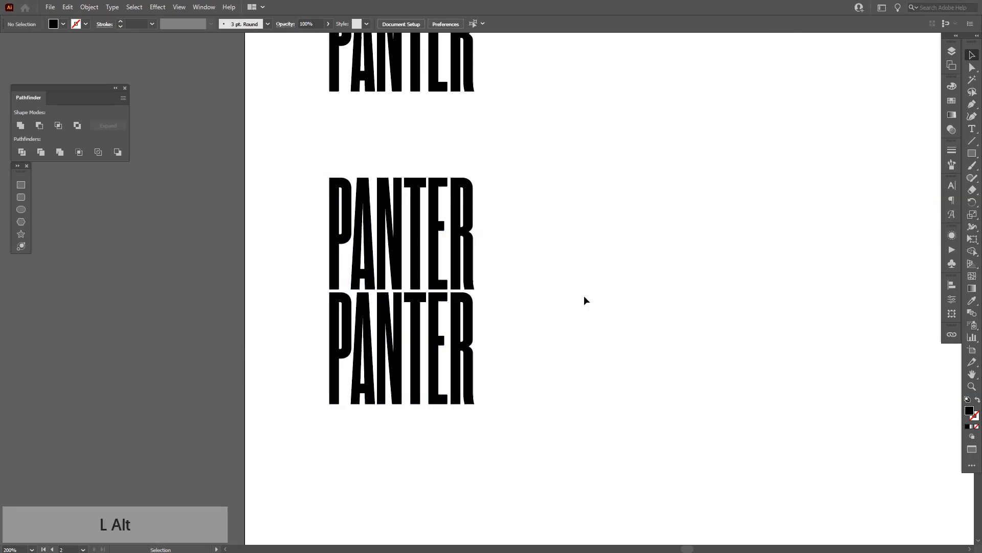
Step: Duplicate the stacked PANTER group onto the empty part of the artboard and enlarge the copy to about 273 × 427 px
{"action": "scroll", "coordinate": [584, 295], "scroll_direction": "down", "scroll_amount": 4}
{"action": "left_click_drag", "start_coordinate": [174, 252], "coordinate": [384, 249]}
{"action": "scroll", "coordinate": [467, 240], "scroll_direction": "down", "scroll_amount": 1}
{"action": "scroll", "coordinate": [481, 240], "scroll_direction": "up", "scroll_amount": 2}
{"action": "left_click_drag", "start_coordinate": [871, 284], "coordinate": [419, 247]}
{"action": "scroll", "coordinate": [419, 251], "scroll_direction": "up", "scroll_amount": 1}
{"action": "left_click_drag", "start_coordinate": [180, 308], "coordinate": [765, 124]}
{"action": "left_click", "coordinate": [767, 245]}
{"action": "scroll", "coordinate": [767, 244], "scroll_direction": "down", "scroll_amount": 2}
{"action": "left_click_drag", "start_coordinate": [768, 244], "coordinate": [626, 261]}
{"action": "scroll", "coordinate": [626, 261], "scroll_direction": "up", "scroll_amount": 2}
Step: Move the enlarged PANTER stack across the artboard, close to the small PANTER versions
{"action": "left_click", "coordinate": [563, 290]}
{"action": "left_click_drag", "start_coordinate": [574, 317], "coordinate": [560, 317]}
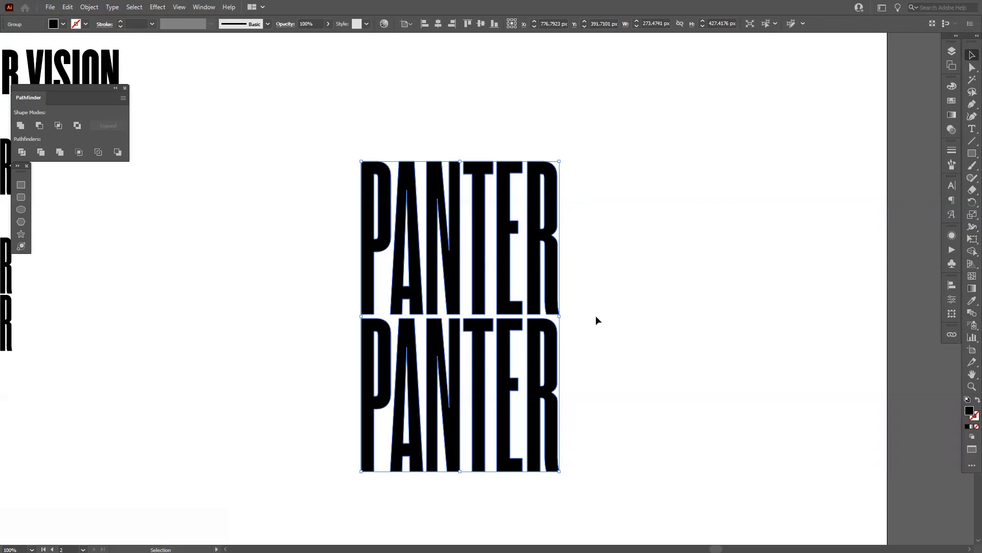
{"action": "left_click_drag", "start_coordinate": [551, 309], "coordinate": [246, 328]}
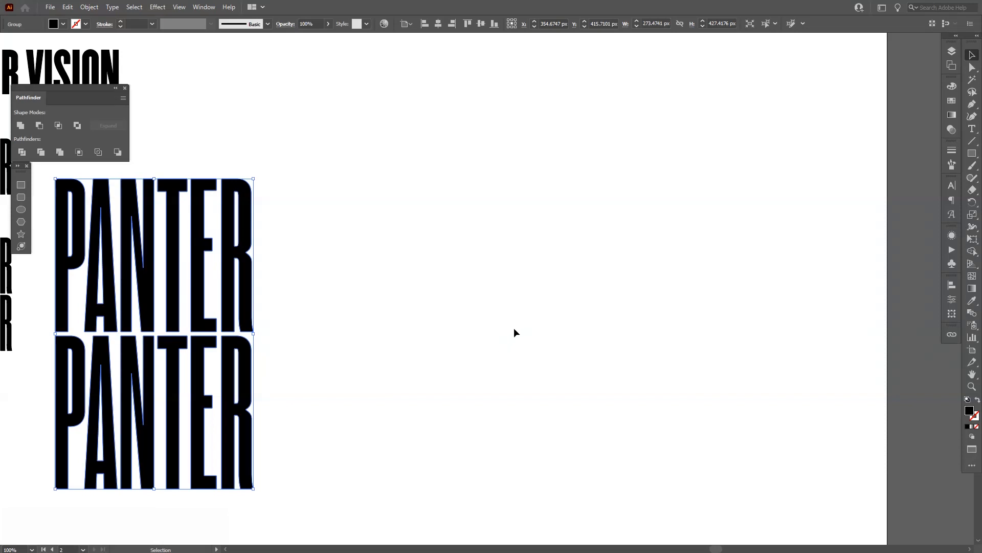
Step: Swap the enlarged stack's fill and stroke to give it a 1 pt black outline without fill
{"action": "left_click", "coordinate": [969, 144]}
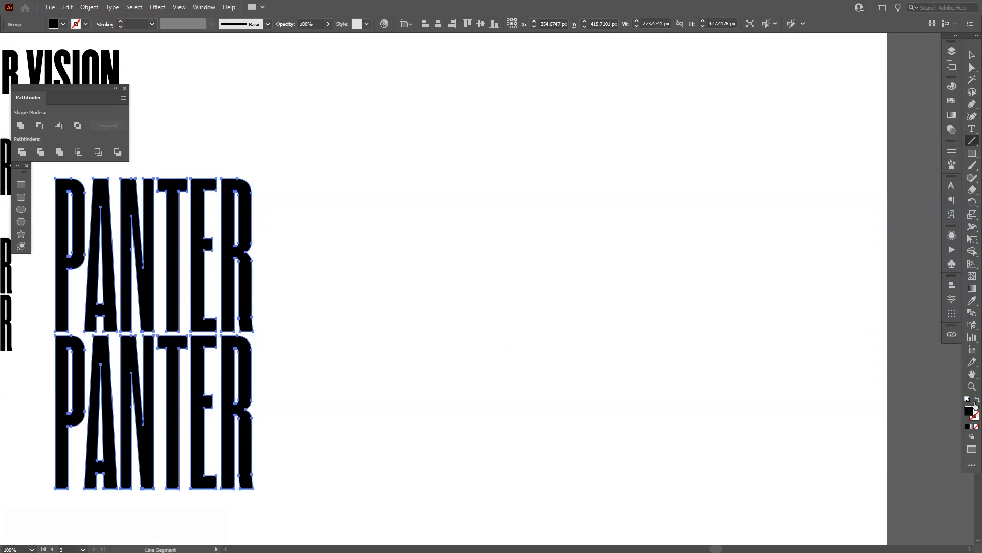
{"action": "key", "text": "ctrl+y"}
{"action": "key", "text": "ctrl+y"}
{"action": "key", "text": "ctrl+shift+z"}
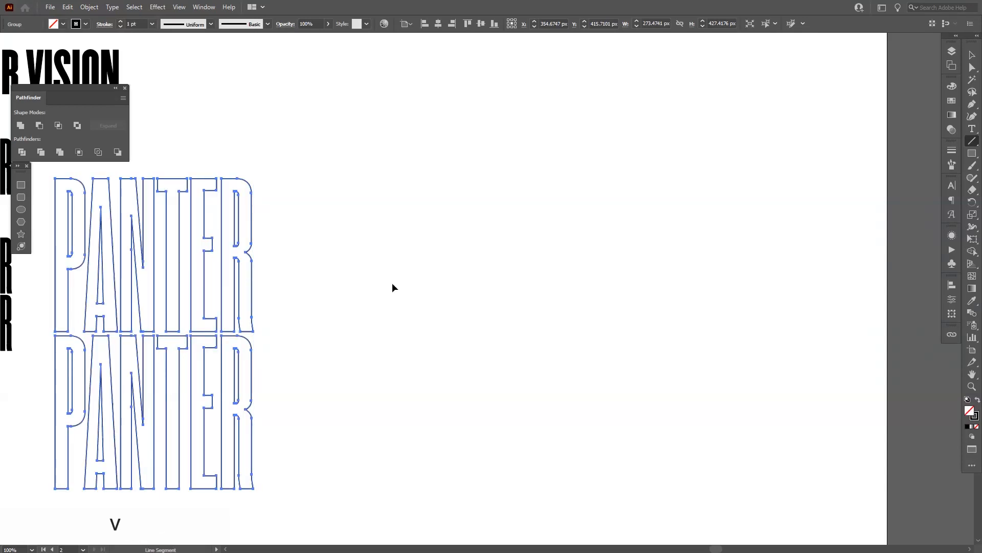
{"action": "left_click", "coordinate": [393, 285]}
Step: Scale the outlined PANTER stack down to about 211 × 330 px and duplicate it directly below
{"action": "key", "text": "space"}
{"action": "left_click_drag", "start_coordinate": [314, 298], "coordinate": [493, 294]}
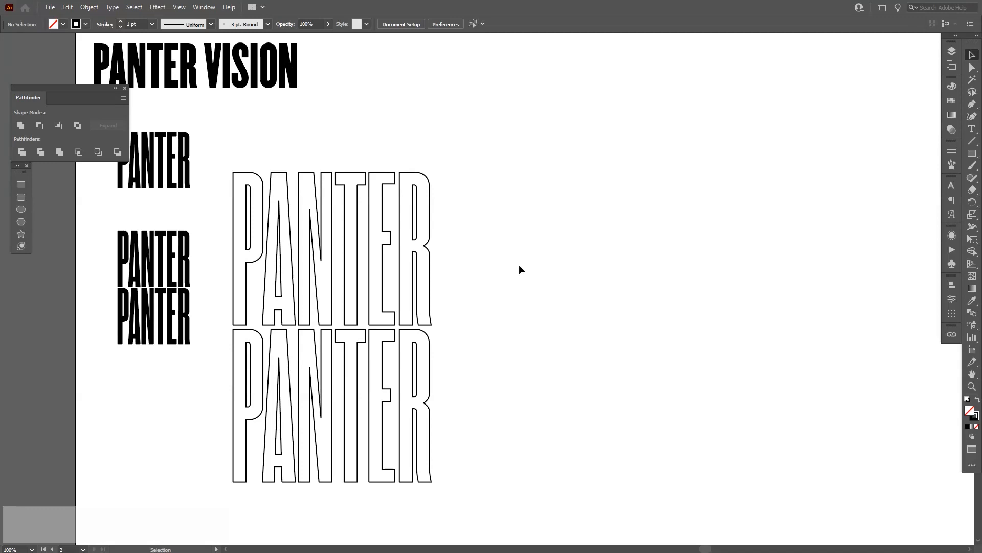
{"action": "left_click_drag", "start_coordinate": [519, 296], "coordinate": [368, 375]}
{"action": "key", "text": "space"}
{"action": "left_click_drag", "start_coordinate": [403, 334], "coordinate": [403, 291]}
{"action": "scroll", "coordinate": [403, 290], "scroll_direction": "down", "scroll_amount": 2}
{"action": "scroll", "coordinate": [367, 254], "scroll_direction": "up", "scroll_amount": 2}
{"action": "mouse_move", "coordinate": [470, 323]}
{"action": "left_mouse_down"}
{"action": "mouse_move", "coordinate": [424, 324]}
{"action": "mouse_move", "coordinate": [411, 253]}
{"action": "mouse_move", "coordinate": [395, 234]}
{"action": "mouse_move", "coordinate": [401, 222]}
{"action": "mouse_move", "coordinate": [393, 226]}
{"action": "mouse_move", "coordinate": [415, 164]}
{"action": "mouse_move", "coordinate": [410, 412]}
{"action": "mouse_move", "coordinate": [448, 367]}
{"action": "left_mouse_up"}
{"action": "key", "text": "space"}
{"action": "key", "text": "space"}
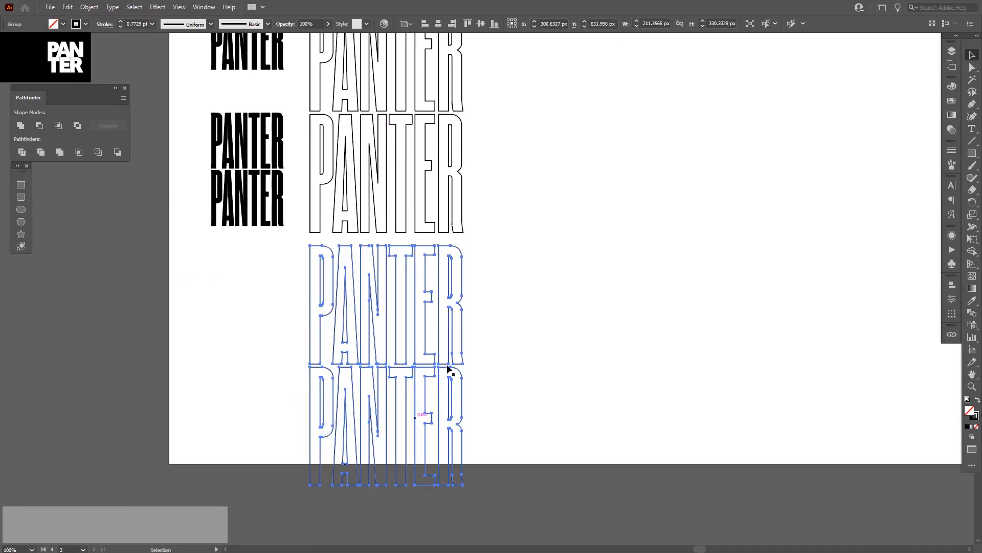
Step: Ungroup the copied outline stack and give its upper PANTER a black fill with no stroke
{"action": "right_click", "coordinate": [444, 329]}
{"action": "left_click", "coordinate": [483, 417]}
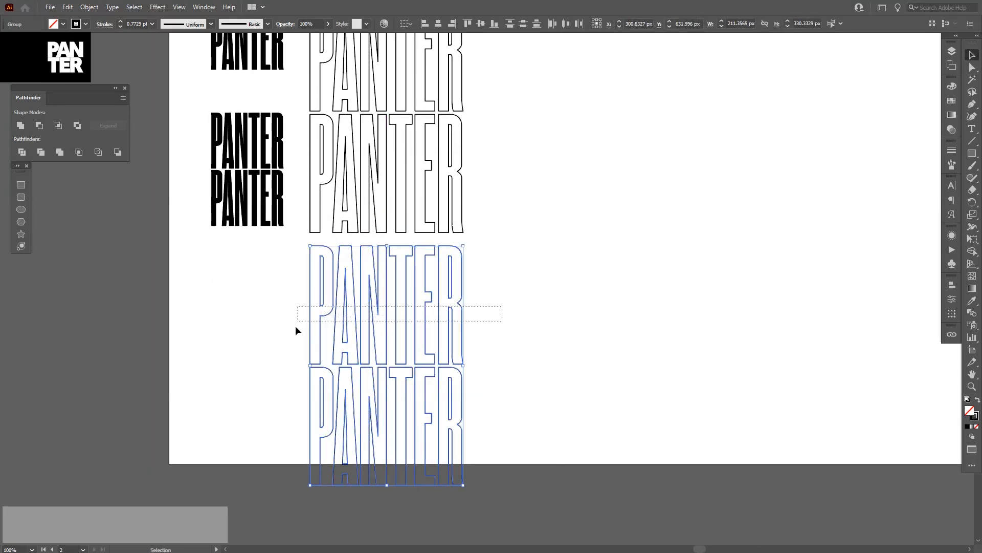
{"action": "left_click_drag", "start_coordinate": [298, 318], "coordinate": [299, 318]}
{"action": "scroll", "coordinate": [369, 307], "scroll_direction": "up", "scroll_amount": 1}
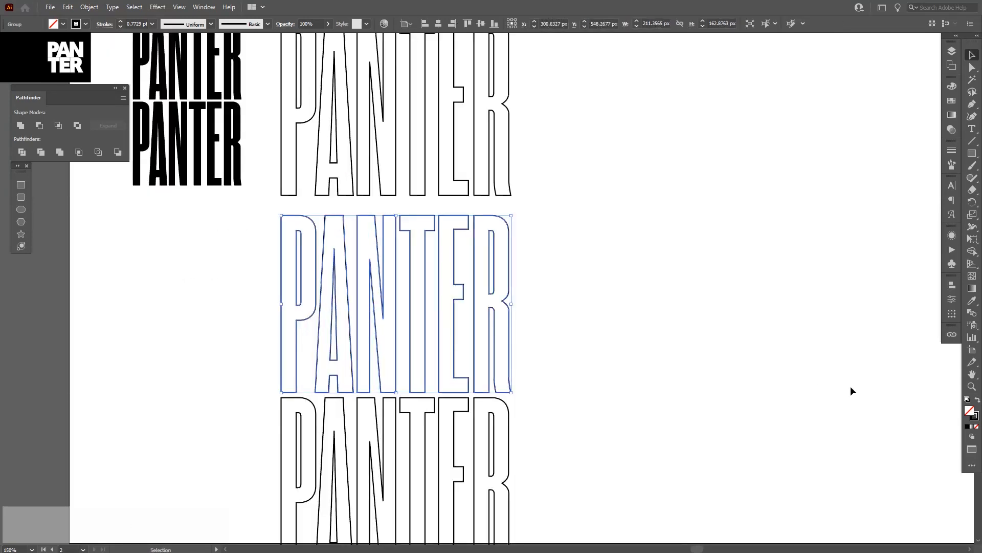
{"action": "left_click", "coordinate": [968, 427]}
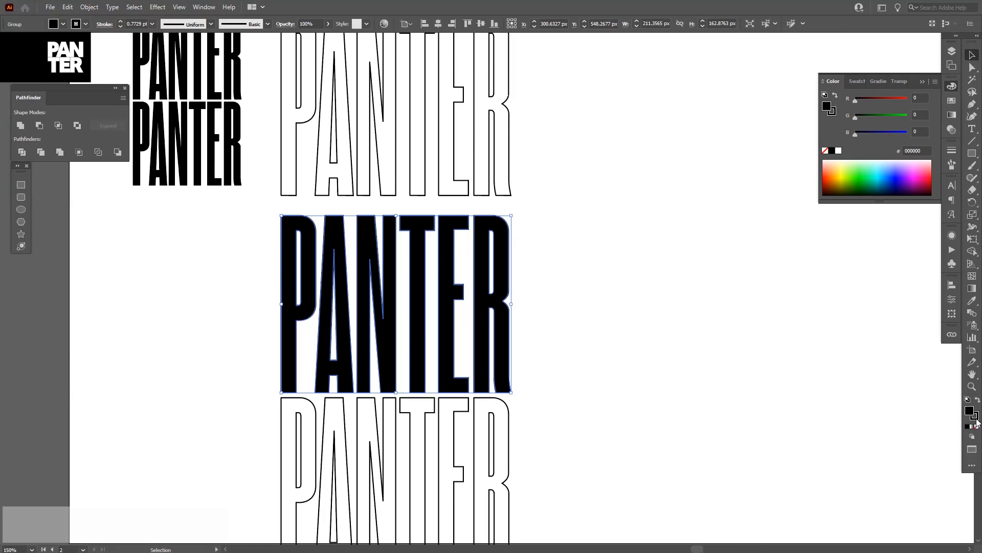
{"action": "left_click", "coordinate": [977, 427]}
{"action": "left_click", "coordinate": [631, 376]}
Step: Align the stroke of the lowest outlined PANTER to the inside of its path
{"action": "mouse_move", "coordinate": [585, 425]}
{"action": "left_mouse_down"}
{"action": "mouse_move", "coordinate": [607, 359]}
{"action": "mouse_move", "coordinate": [198, 381]}
{"action": "left_mouse_up"}
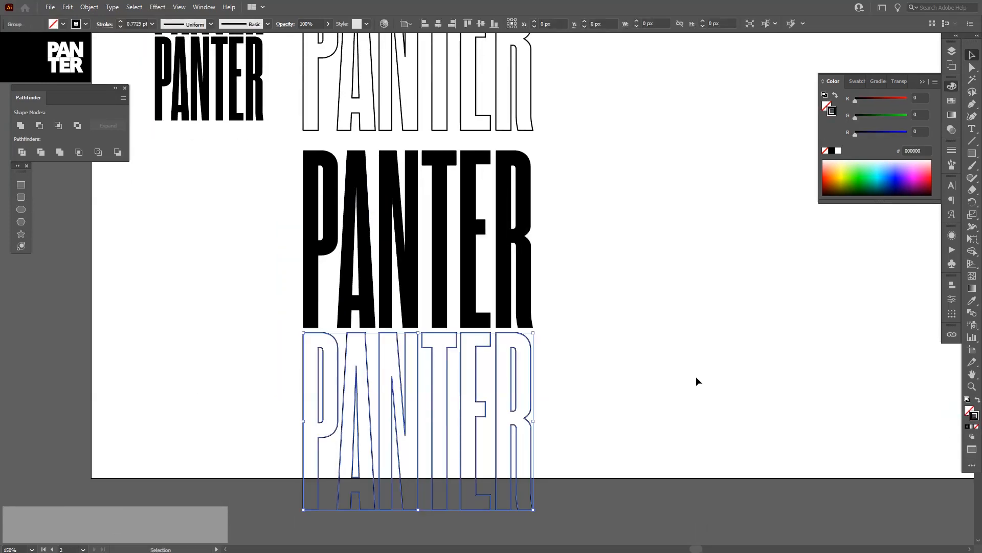
{"action": "left_click", "coordinate": [952, 151]}
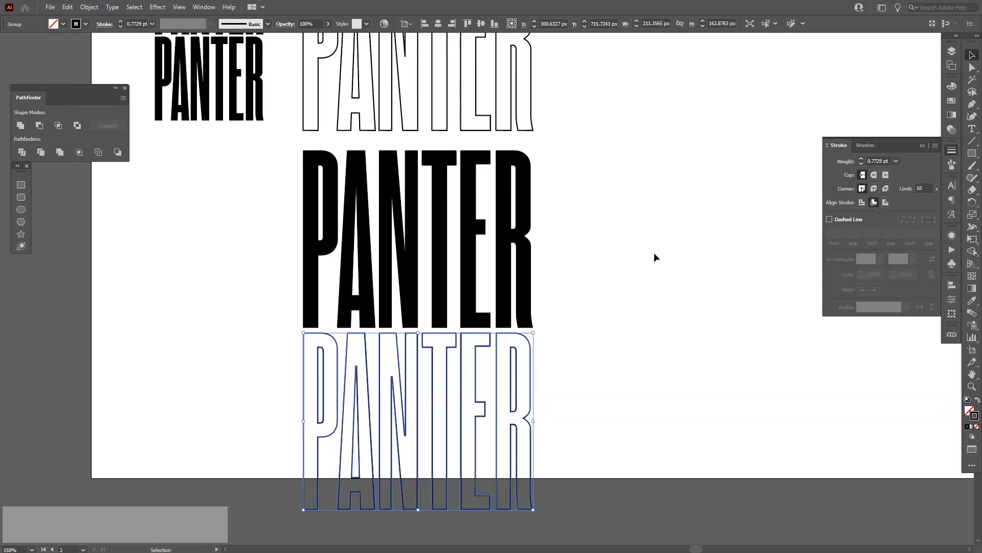
{"action": "left_click", "coordinate": [616, 318]}
Step: Move the filled and outlined PANTER pair straight down, away from the stack above
{"action": "left_click_drag", "start_coordinate": [615, 318], "coordinate": [618, 298]}
{"action": "scroll", "coordinate": [619, 298], "scroll_direction": "down", "scroll_amount": 2, "text": "alt"}
{"action": "left_click_drag", "start_coordinate": [646, 343], "coordinate": [396, 287]}
{"action": "left_click_drag", "start_coordinate": [471, 299], "coordinate": [473, 321], "text": "shift"}
Step: Convert the lowest PANTER's stroke into filled outline shapes and group it with the solid PANTER above
{"action": "scroll", "coordinate": [480, 341], "scroll_direction": "up", "scroll_amount": 2, "text": "alt"}
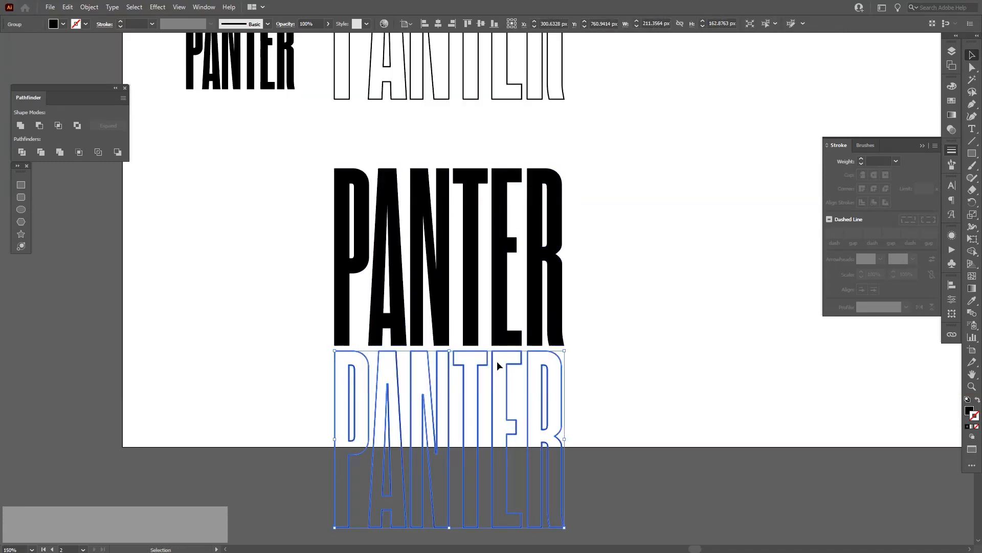
{"action": "scroll", "coordinate": [501, 365], "scroll_direction": "up", "scroll_amount": 4, "text": "alt"}
{"action": "scroll", "coordinate": [501, 364], "scroll_direction": "down", "scroll_amount": 4, "text": "alt"}
{"action": "left_click_drag", "start_coordinate": [643, 284], "coordinate": [306, 379]}
{"action": "key", "text": "ctrl+g"}
{"action": "left_click", "coordinate": [660, 302]}
Step: Swap fill and stroke on the upper outlined PANTER stack to make it solid black without a stroke
{"action": "scroll", "coordinate": [660, 301], "scroll_direction": "down", "scroll_amount": 2, "text": "alt"}
{"action": "left_click_drag", "start_coordinate": [647, 292], "coordinate": [460, 331]}
{"action": "left_click_drag", "start_coordinate": [555, 308], "coordinate": [435, 344]}
{"action": "left_click_drag", "start_coordinate": [380, 219], "coordinate": [275, 280]}
{"action": "key", "text": "shift+x"}
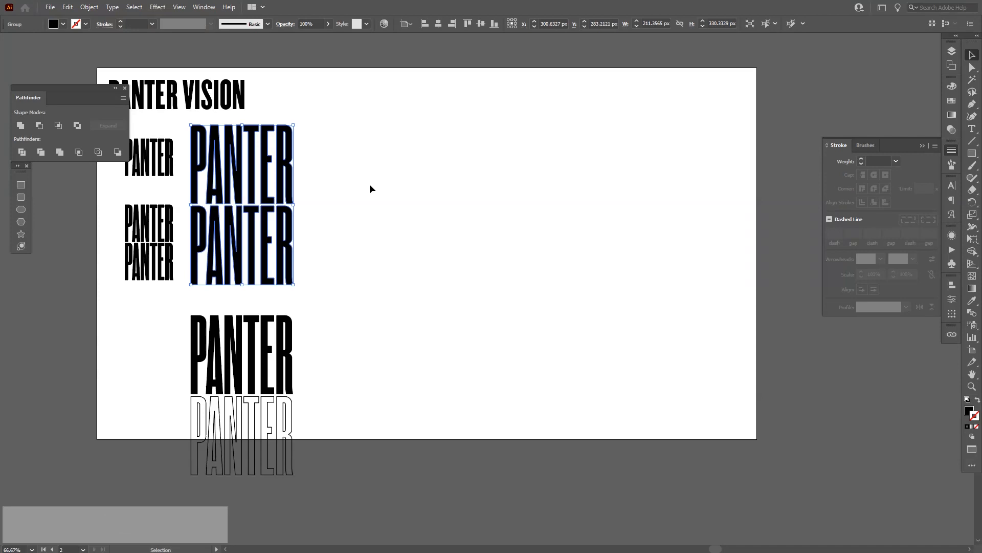
{"action": "left_click", "coordinate": [370, 186]}
Step: Scale both large PANTER stacks down together so that they fit inside the artboard
{"action": "scroll", "coordinate": [416, 191], "scroll_direction": "up", "scroll_amount": 1}
{"action": "mouse_move", "coordinate": [462, 205]}
{"action": "left_mouse_down"}
{"action": "mouse_move", "coordinate": [419, 208]}
{"action": "mouse_move", "coordinate": [431, 218]}
{"action": "left_mouse_up"}
{"action": "scroll", "coordinate": [452, 211], "scroll_direction": "down", "scroll_amount": 1}
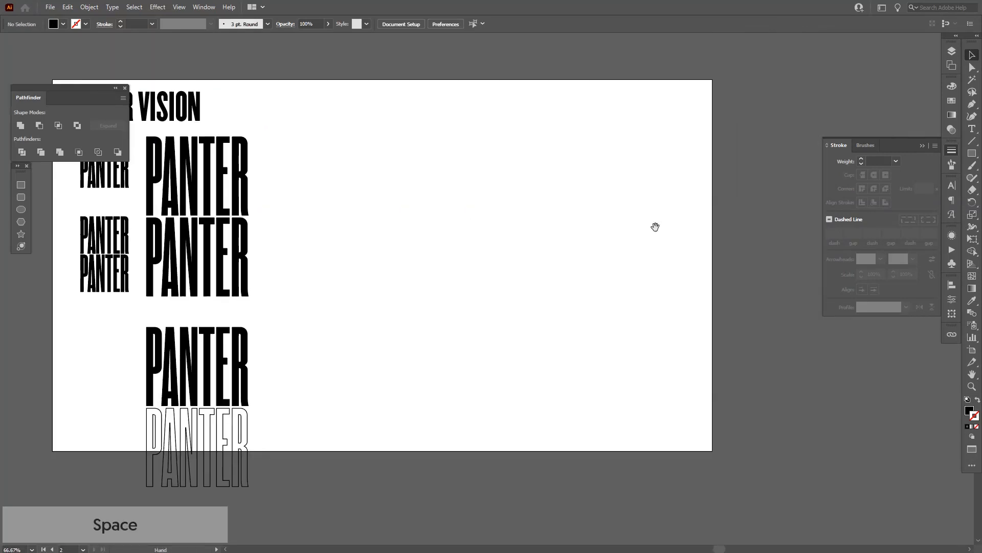
{"action": "left_click", "coordinate": [926, 148]}
{"action": "scroll", "coordinate": [502, 204], "scroll_direction": "up", "scroll_amount": 1}
{"action": "mouse_move", "coordinate": [504, 181]}
{"action": "left_mouse_down"}
{"action": "mouse_move", "coordinate": [502, 204]}
{"action": "mouse_move", "coordinate": [519, 198]}
{"action": "left_mouse_up"}
{"action": "scroll", "coordinate": [521, 199], "scroll_direction": "down", "scroll_amount": 1}
{"action": "left_click", "coordinate": [248, 272]}
{"action": "left_click_drag", "start_coordinate": [264, 504], "coordinate": [237, 500]}
{"action": "left_click", "coordinate": [448, 278]}
{"action": "scroll", "coordinate": [447, 278], "scroll_direction": "up", "scroll_amount": 1}
{"action": "left_click_drag", "start_coordinate": [479, 278], "coordinate": [468, 288]}
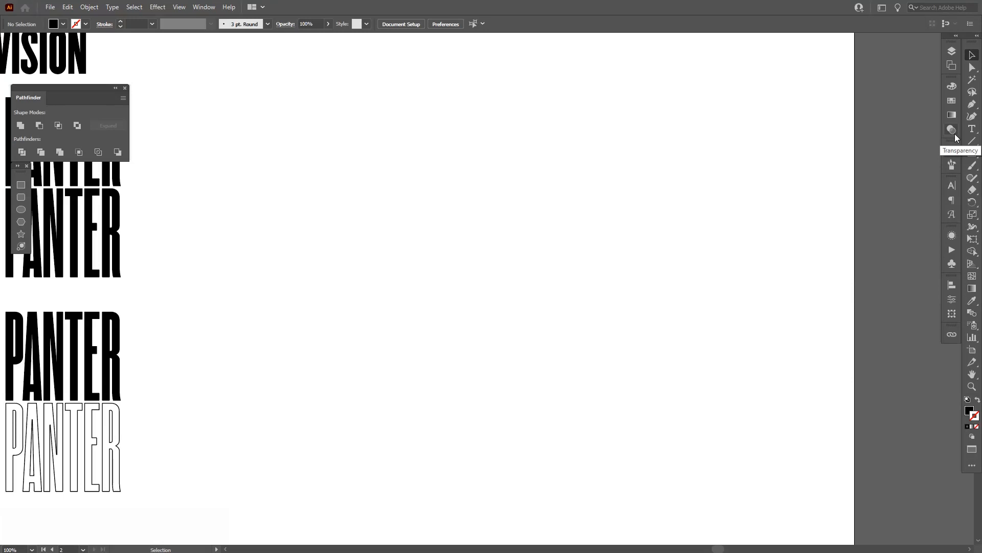
Step: Draw a straight horizontal line about 680 px wide beside the PANTER stacks, with a black stroke and no fill
{"action": "left_click_drag", "start_coordinate": [972, 140], "coordinate": [917, 144]}
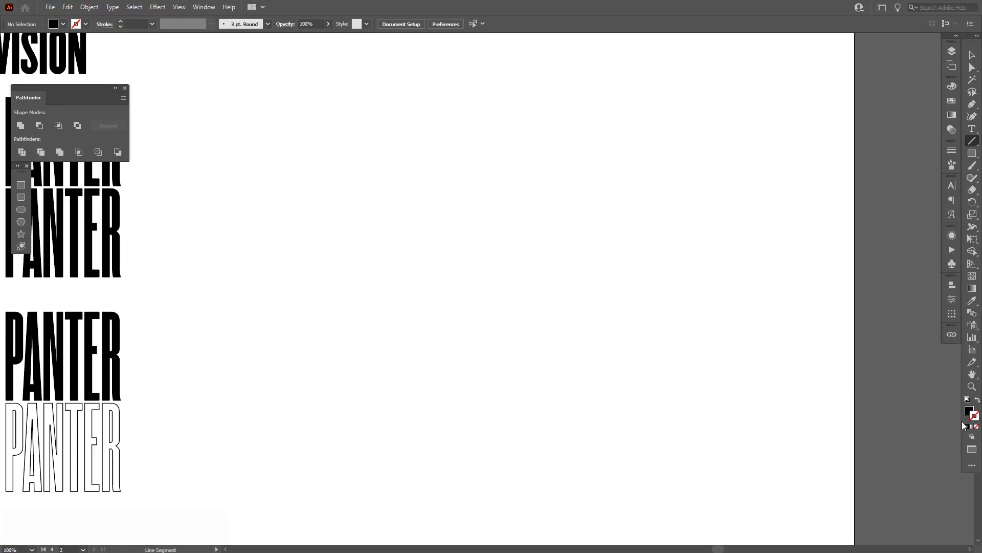
{"action": "left_click", "coordinate": [978, 400]}
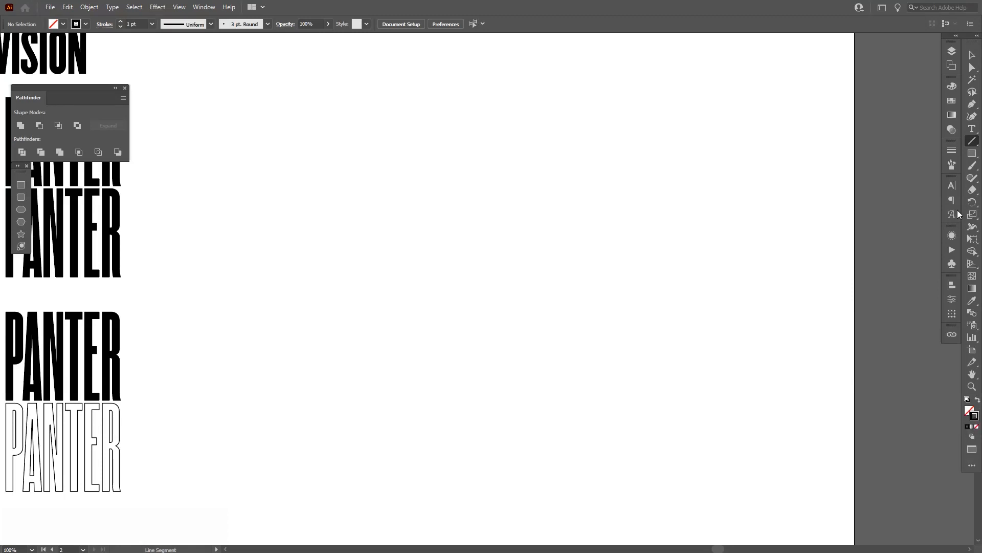
{"action": "key", "text": "shift"}
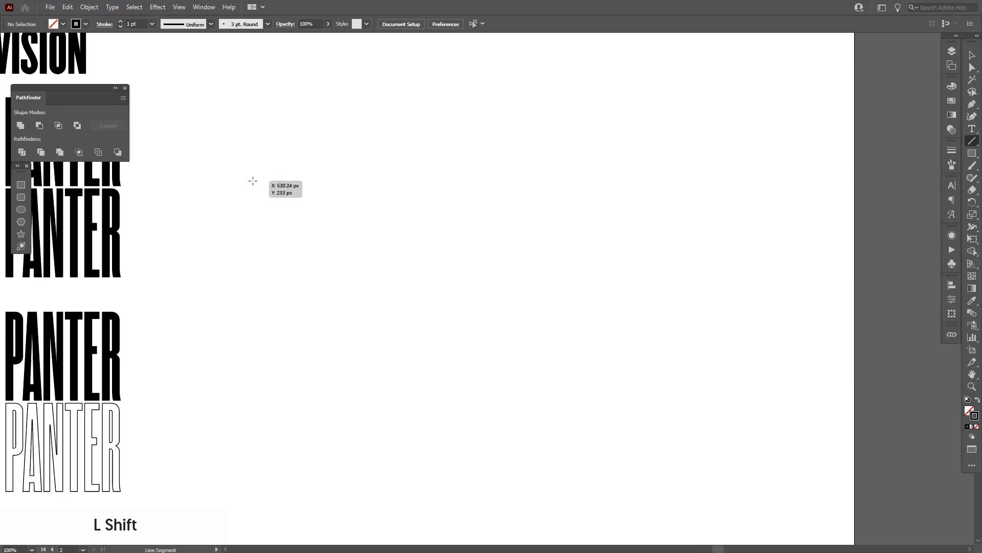
{"action": "mouse_move", "coordinate": [261, 174]}
{"action": "left_mouse_down"}
{"action": "mouse_move", "coordinate": [676, 226]}
{"action": "mouse_move", "coordinate": [755, 246]}
{"action": "left_mouse_up"}
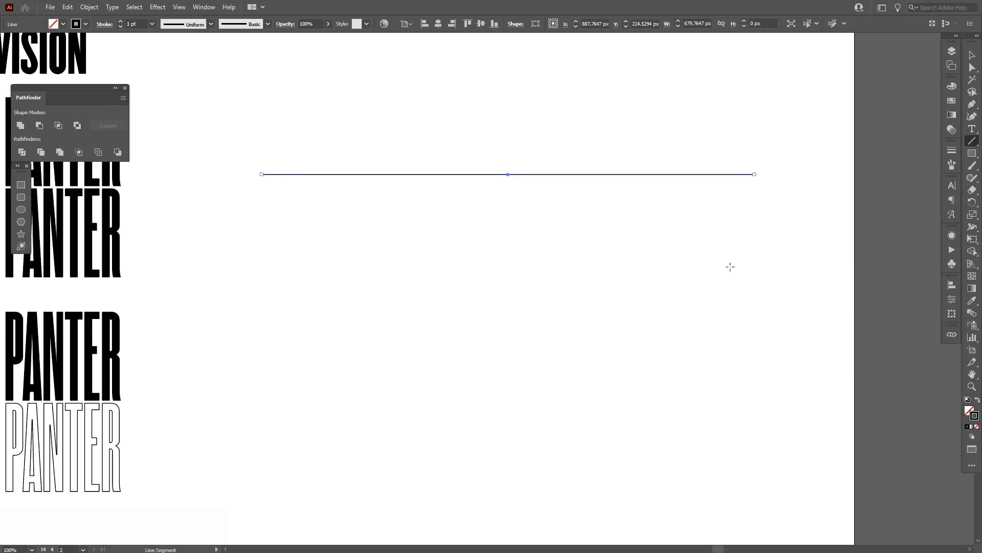
Step: Start a Zig Zag distortion on the horizontal line with smooth points and an absolute size of 24 px
{"action": "key", "text": "v"}
{"action": "left_click", "coordinate": [504, 229]}
{"action": "scroll", "coordinate": [472, 133], "scroll_direction": "up", "scroll_amount": 1}
{"action": "scroll", "coordinate": [471, 133], "scroll_direction": "down", "scroll_amount": 1}
{"action": "key", "text": "space"}
{"action": "left_click_drag", "start_coordinate": [471, 133], "coordinate": [487, 253]}
{"action": "key", "text": "space"}
{"action": "key", "text": "space"}
{"action": "left_click", "coordinate": [157, 7]}
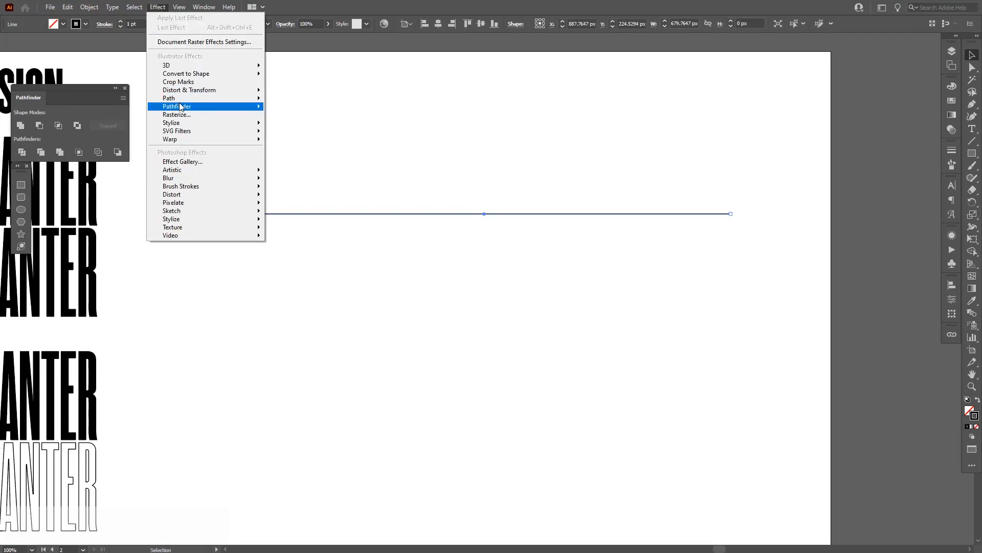
{"action": "mouse_move", "coordinate": [221, 100]}
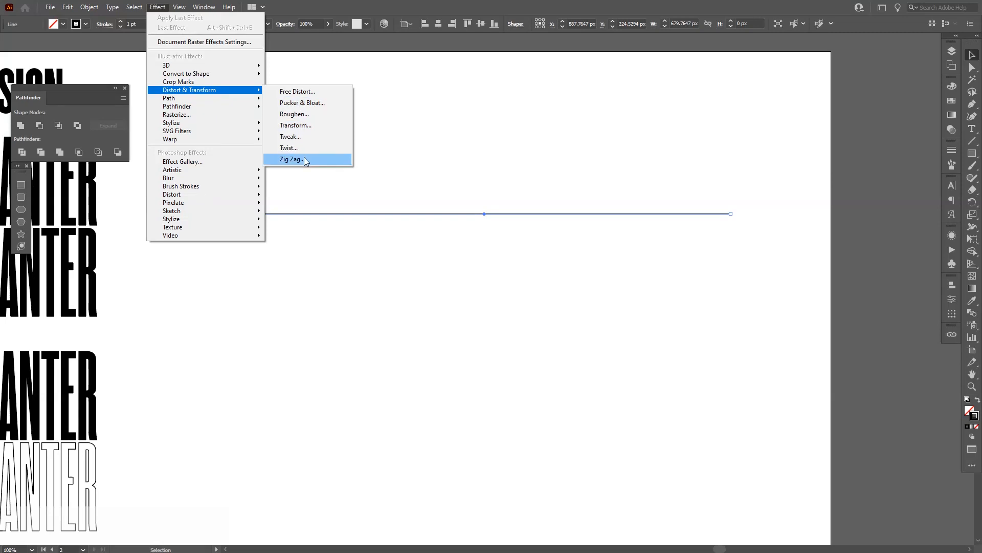
{"action": "left_click", "coordinate": [291, 159]}
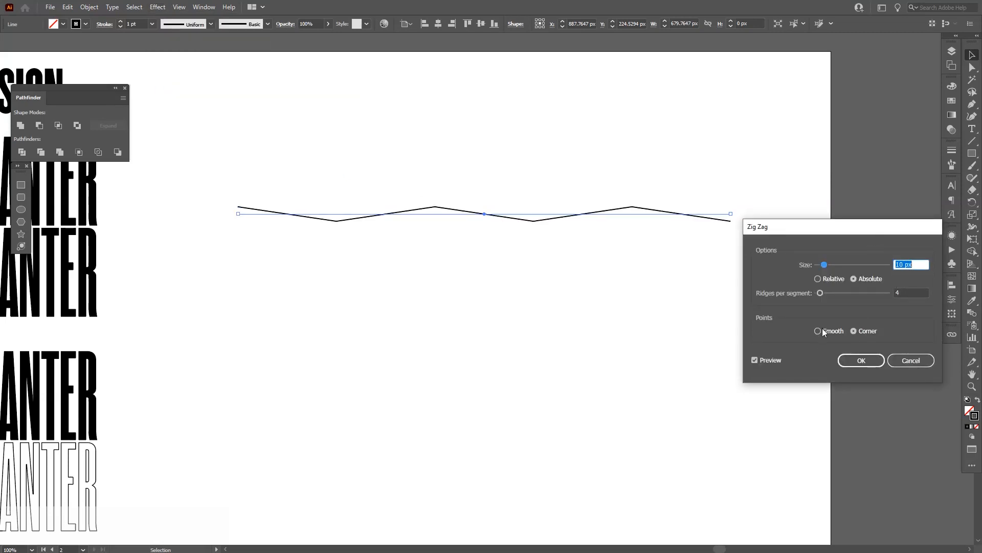
{"action": "left_click", "coordinate": [819, 331]}
{"action": "left_click", "coordinate": [910, 262]}
{"action": "key", "text": "Up"}
{"action": "key", "text": "Up"}
{"action": "key", "text": "Up"}
{"action": "key", "text": "Up"}
{"action": "key", "text": "Up"}
{"action": "key", "text": "Up"}
{"action": "key", "text": "Up"}
{"action": "key", "text": "Up"}
{"action": "key", "text": "Up"}
{"action": "key", "text": "Up"}
{"action": "key", "text": "Up"}
{"action": "key", "text": "Up"}
{"action": "key", "text": "Up"}
{"action": "key", "text": "Up"}
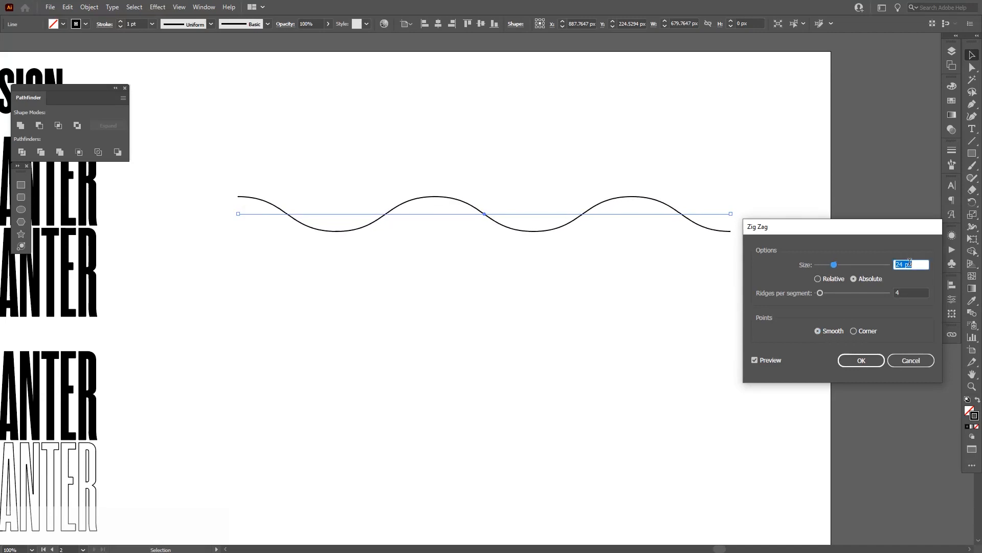
Step: Compare 1, 2 and 3 ridges per segment for the Zig Zag wave, then apply the effect with 2 ridges
{"action": "left_click", "coordinate": [907, 293]}
{"action": "key", "text": "Down"}
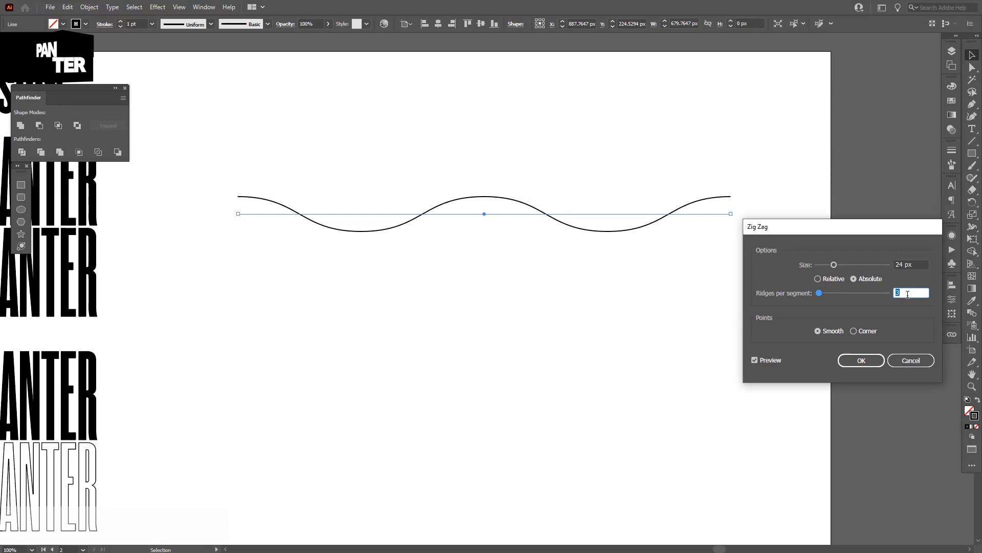
{"action": "key", "text": "Down"}
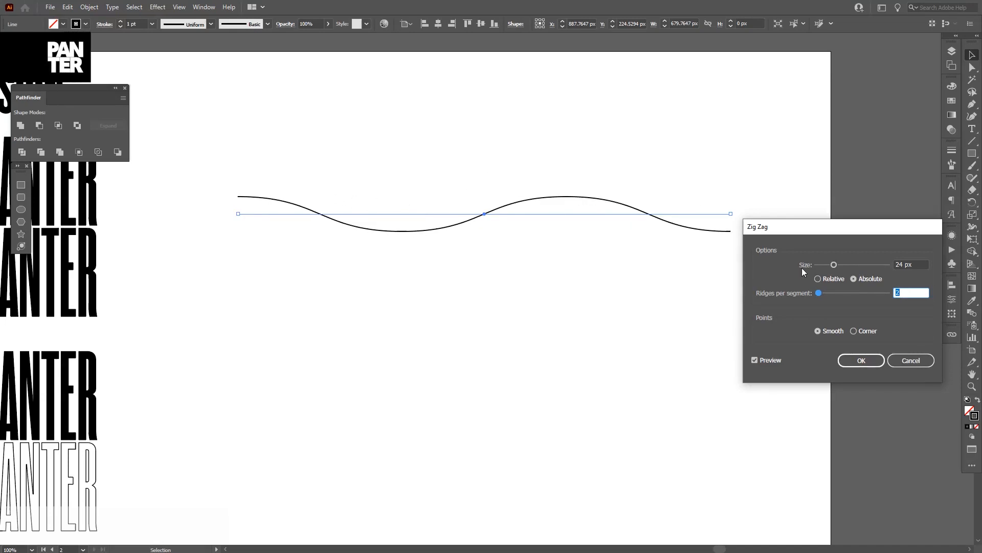
{"action": "key", "text": "Down"}
{"action": "key", "text": "Up"}
{"action": "key", "text": "Down"}
{"action": "key", "text": "Up"}
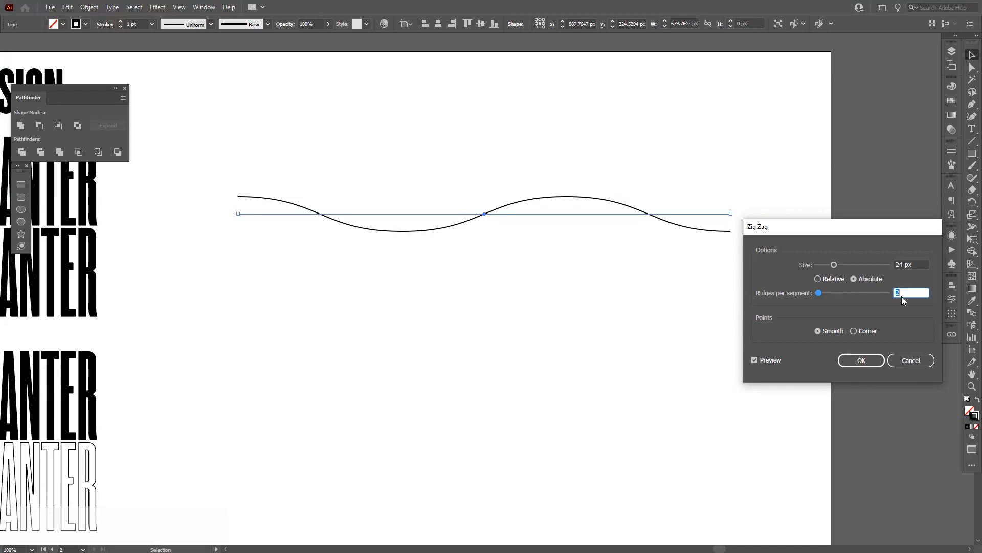
{"action": "key", "text": "Up"}
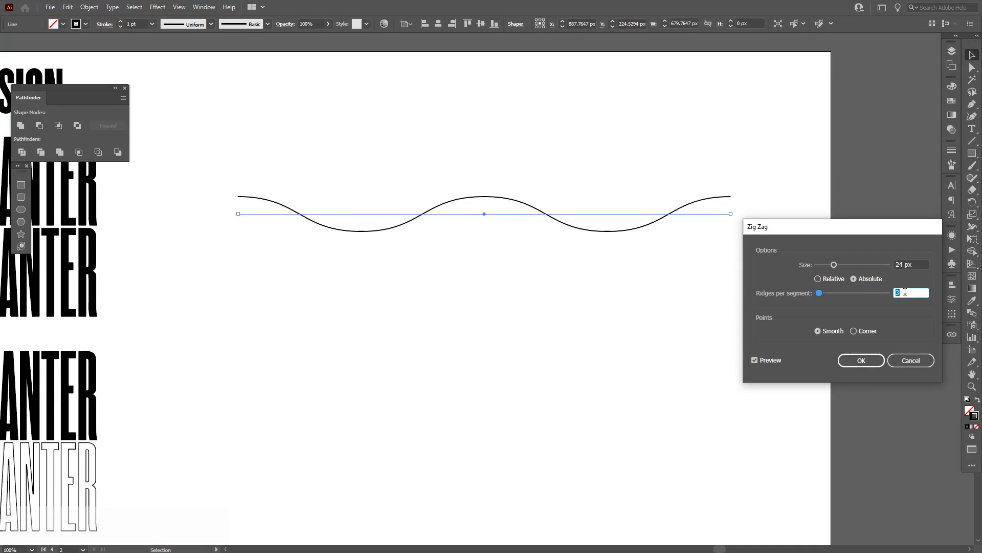
{"action": "key", "text": "Down"}
{"action": "key", "text": "Down"}
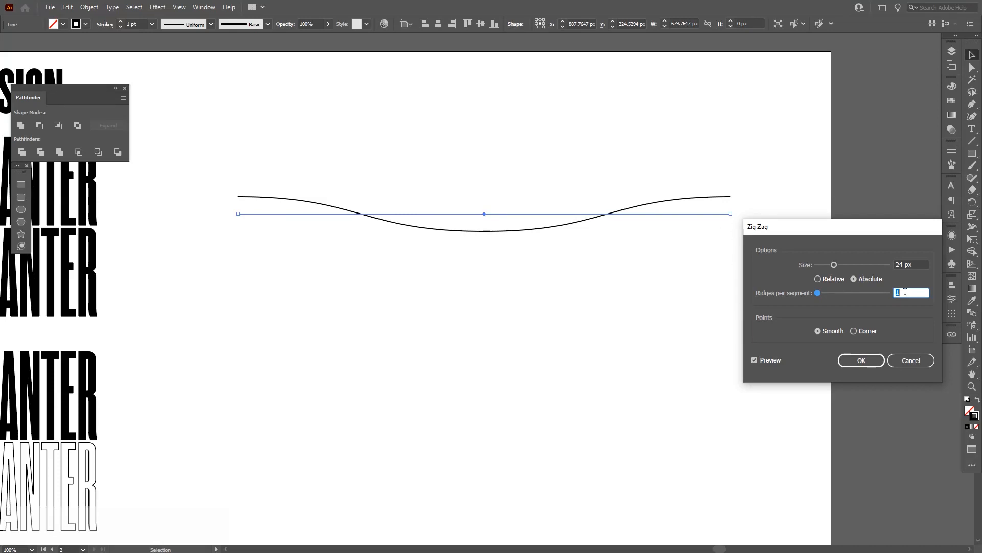
{"action": "key", "text": "Up"}
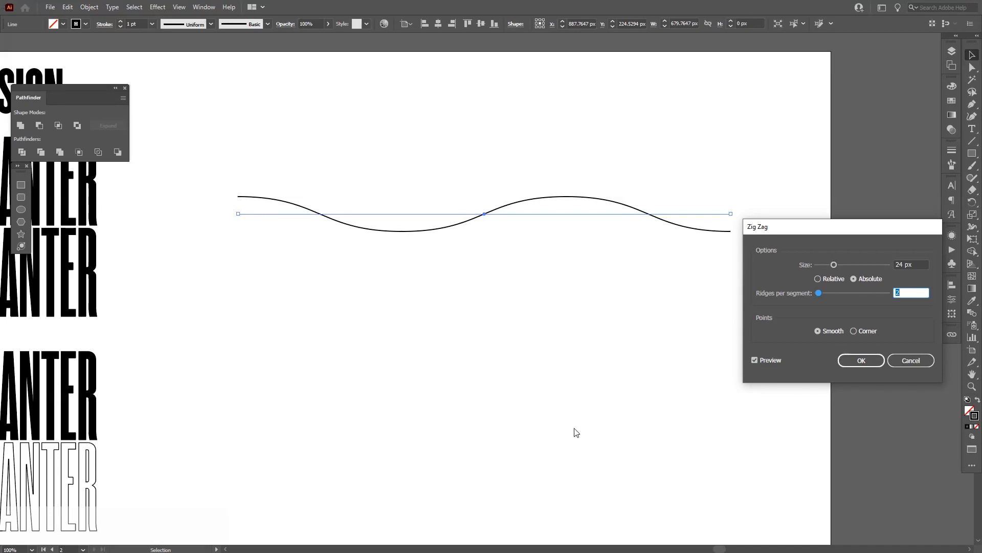
{"action": "left_click", "coordinate": [866, 361]}
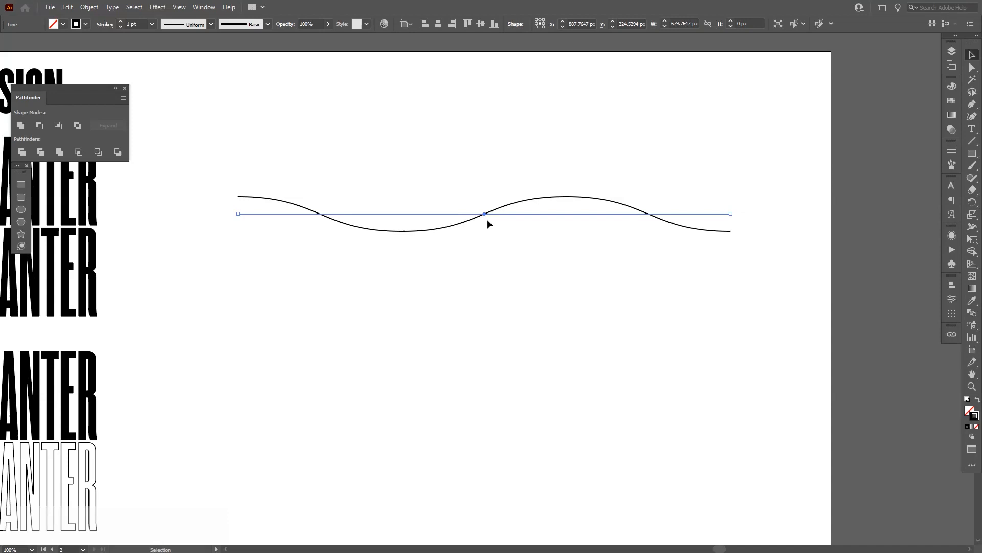
Step: Expand the appearance of the Zig Zag line into a real wavy path and deselect it
{"action": "left_click", "coordinate": [89, 7]}
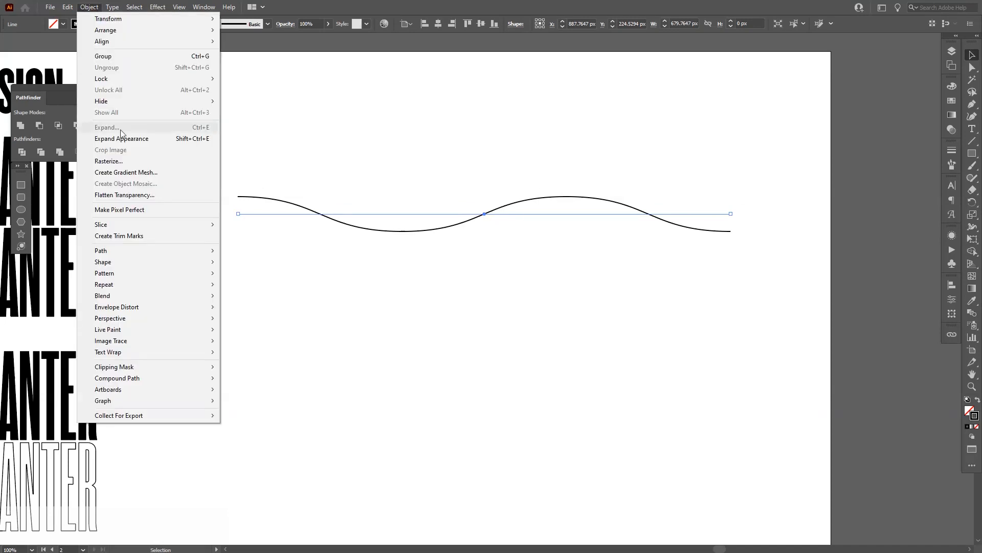
{"action": "left_click", "coordinate": [199, 136]}
{"action": "left_click", "coordinate": [530, 169]}
Step: Stretch the wavy path vertically from its center to a height of about 66 px
{"action": "left_click_drag", "start_coordinate": [458, 147], "coordinate": [522, 280]}
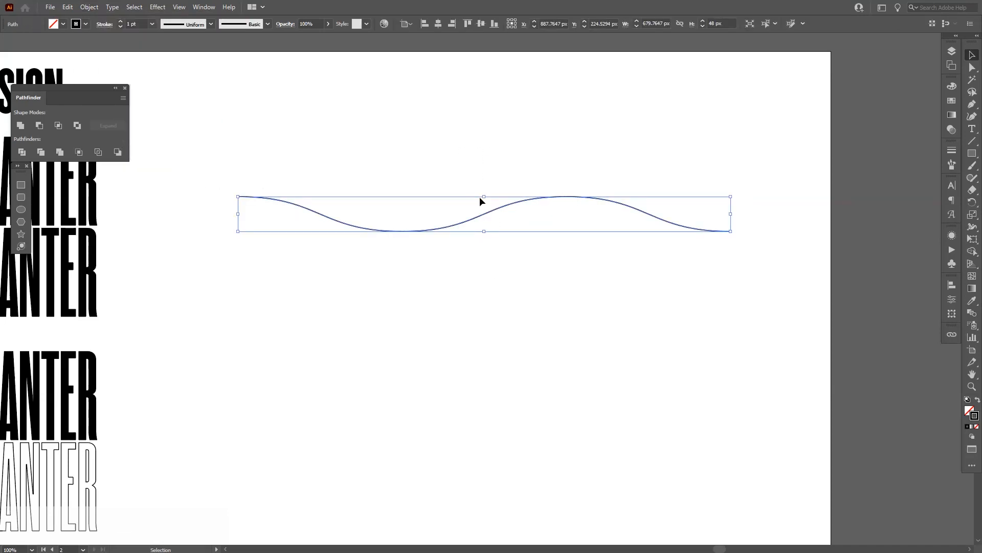
{"action": "mouse_move", "coordinate": [482, 197]}
{"action": "left_mouse_down"}
{"action": "mouse_move", "coordinate": [487, 175]}
{"action": "mouse_move", "coordinate": [487, 200]}
{"action": "mouse_move", "coordinate": [490, 190]}
{"action": "left_mouse_up"}
{"action": "left_click", "coordinate": [529, 171]}
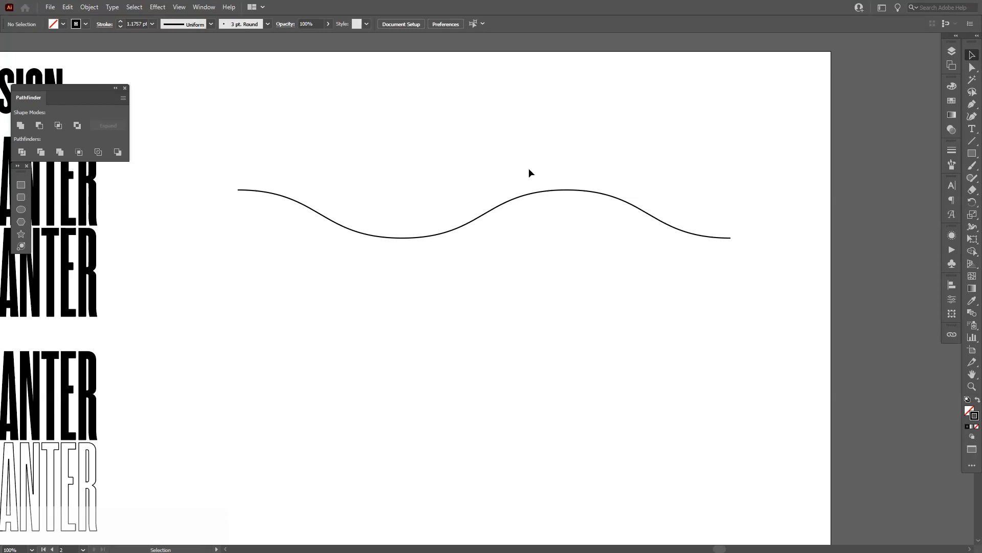
{"action": "scroll", "coordinate": [530, 179], "scroll_direction": "down", "scroll_amount": 2}
{"action": "left_click_drag", "start_coordinate": [531, 180], "coordinate": [531, 253]}
{"action": "scroll", "coordinate": [538, 217], "scroll_direction": "up", "scroll_amount": 1}
Step: Scale the wavy path down proportionally from its center to a width of about 565 px
{"action": "left_click", "coordinate": [541, 187]}
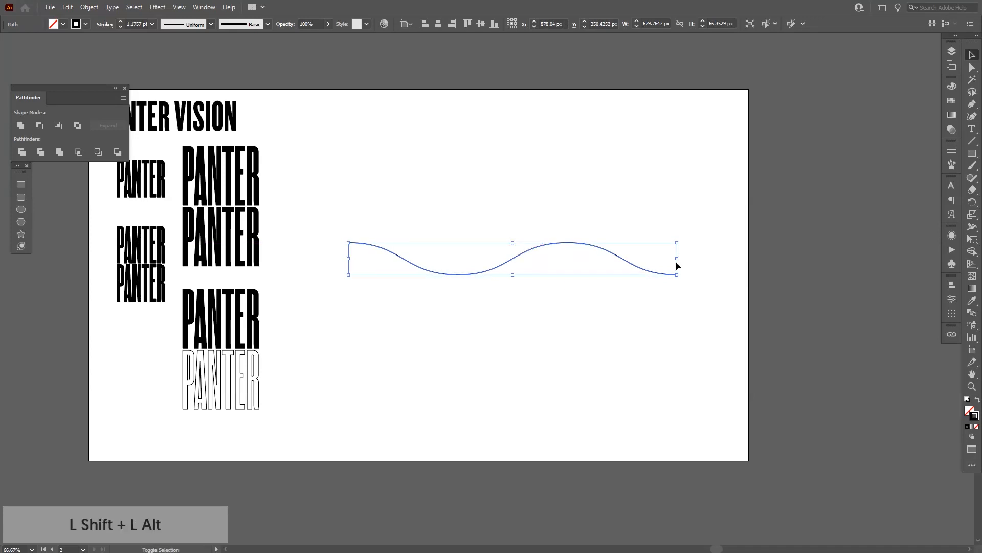
{"action": "left_click_drag", "start_coordinate": [676, 259], "coordinate": [648, 269]}
{"action": "left_click", "coordinate": [590, 287]}
{"action": "scroll", "coordinate": [480, 224], "scroll_direction": "up", "scroll_amount": 1}
{"action": "left_click_drag", "start_coordinate": [480, 223], "coordinate": [507, 213]}
{"action": "scroll", "coordinate": [506, 212], "scroll_direction": "down", "scroll_amount": 1}
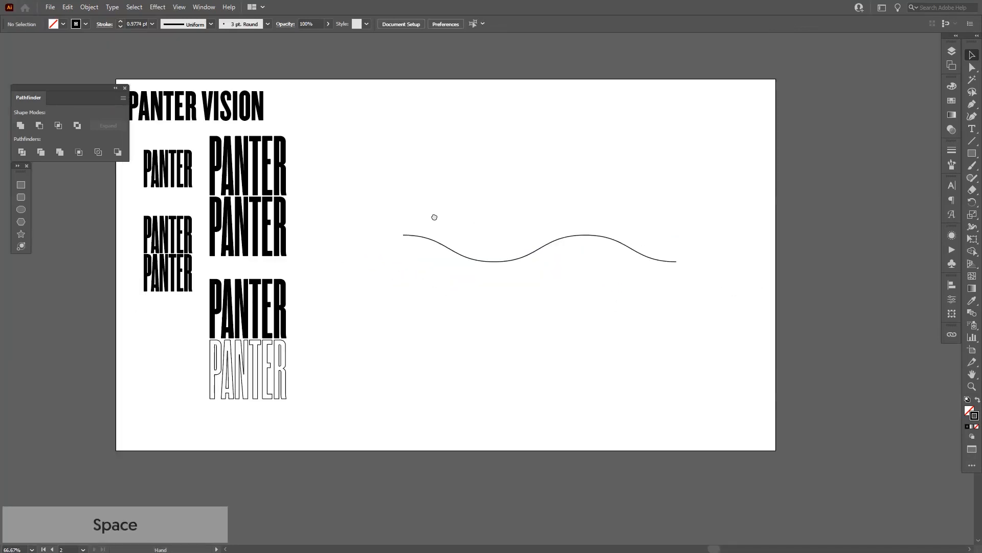
Step: Save the large solid PANTER stack and the solid-and-outlined stack as two new dynamic Movie Clip symbols
{"action": "left_click", "coordinate": [259, 185]}
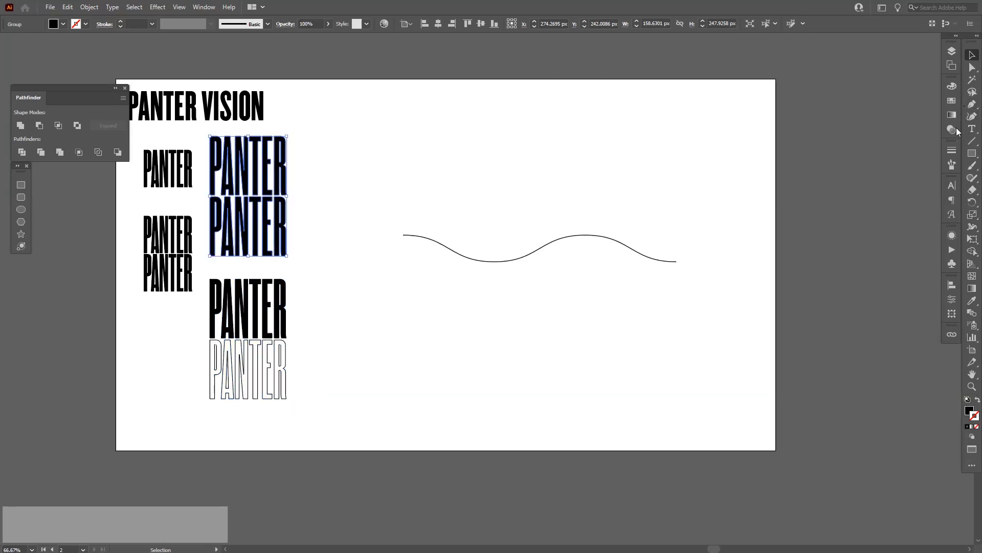
{"action": "left_click", "coordinate": [953, 264]}
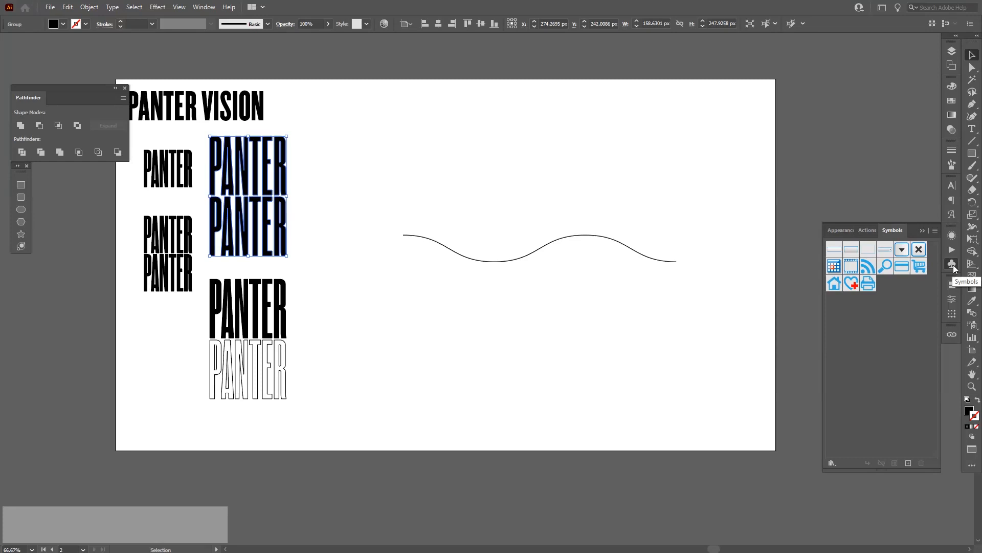
{"action": "left_click", "coordinate": [204, 7]}
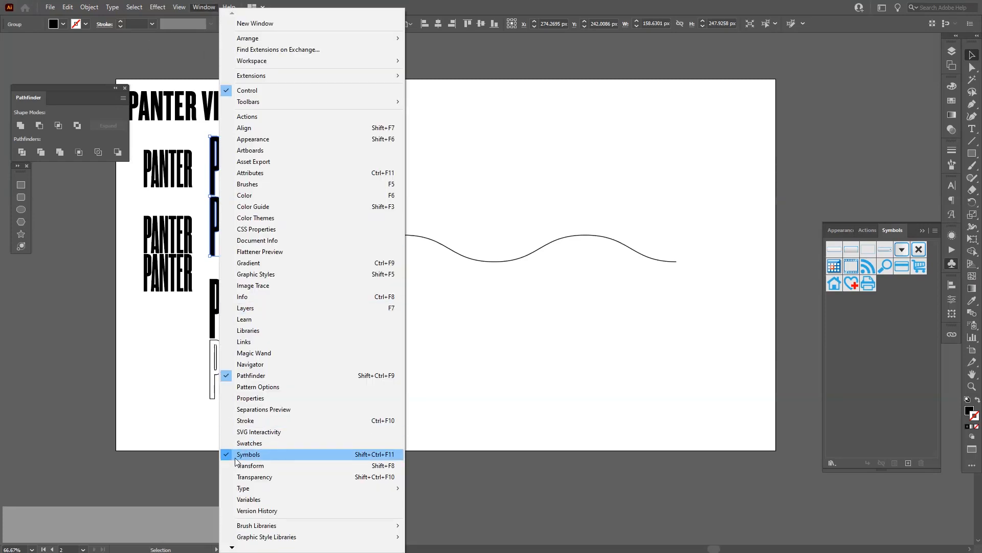
{"action": "left_click", "coordinate": [888, 305]}
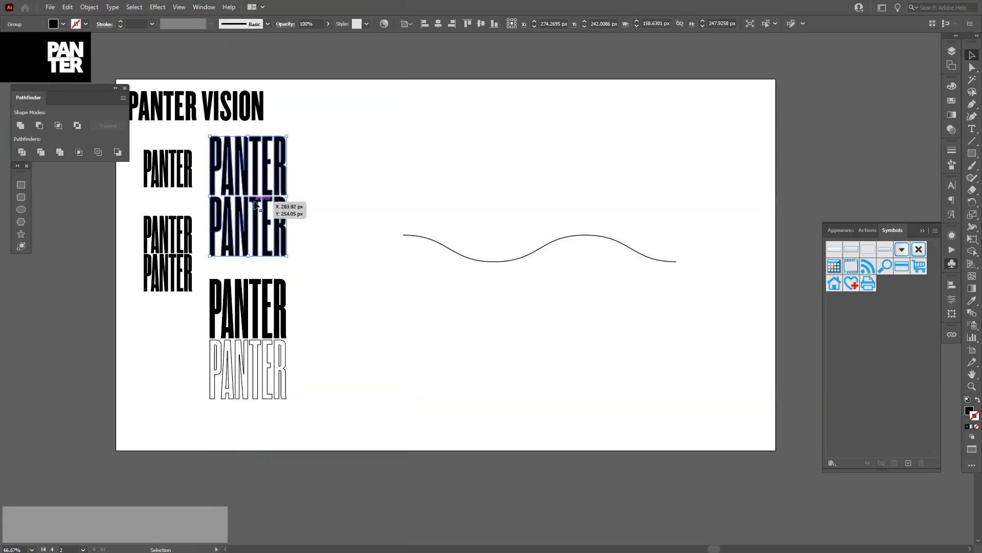
{"action": "left_click_drag", "start_coordinate": [256, 203], "coordinate": [859, 358]}
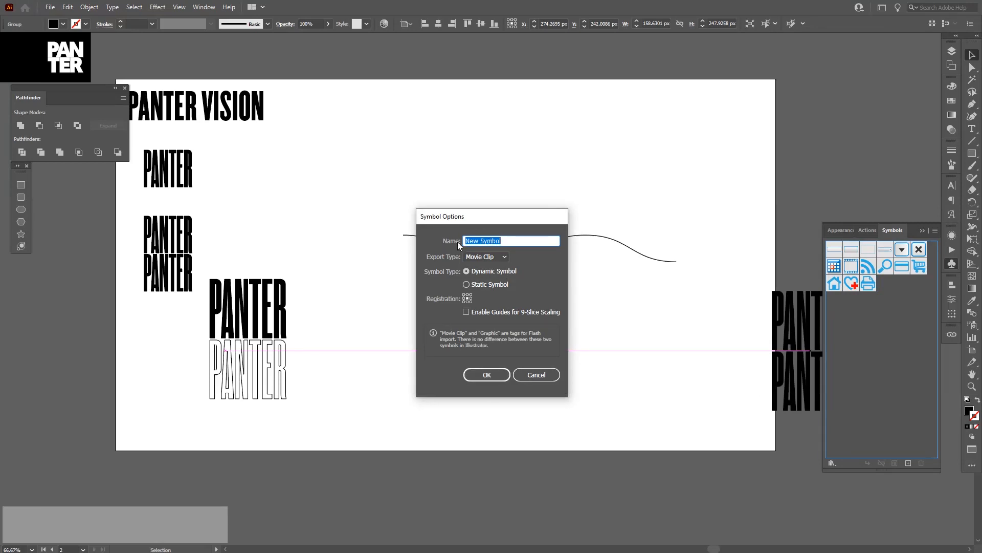
{"action": "left_click", "coordinate": [489, 375]}
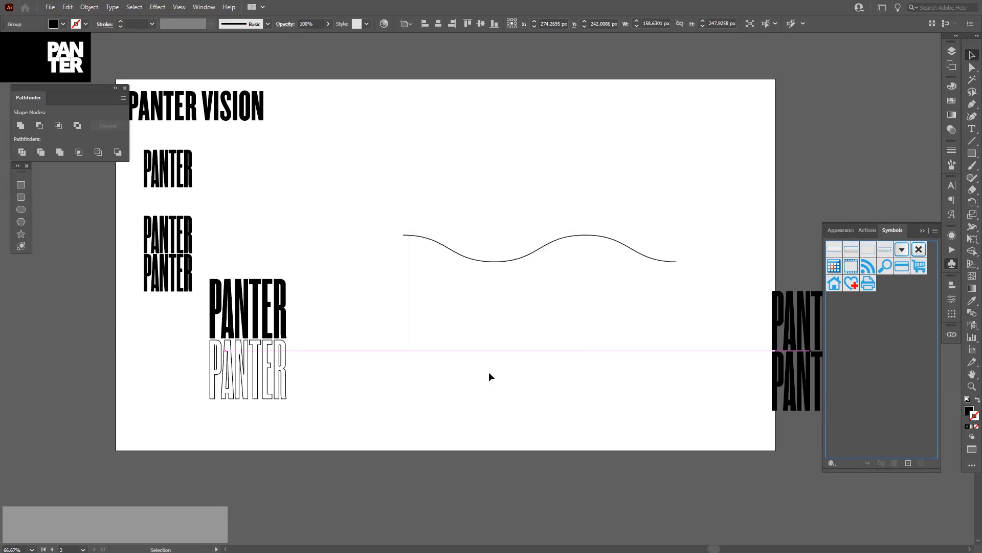
{"action": "left_click_drag", "start_coordinate": [279, 307], "coordinate": [888, 379]}
{"action": "left_click", "coordinate": [495, 373]}
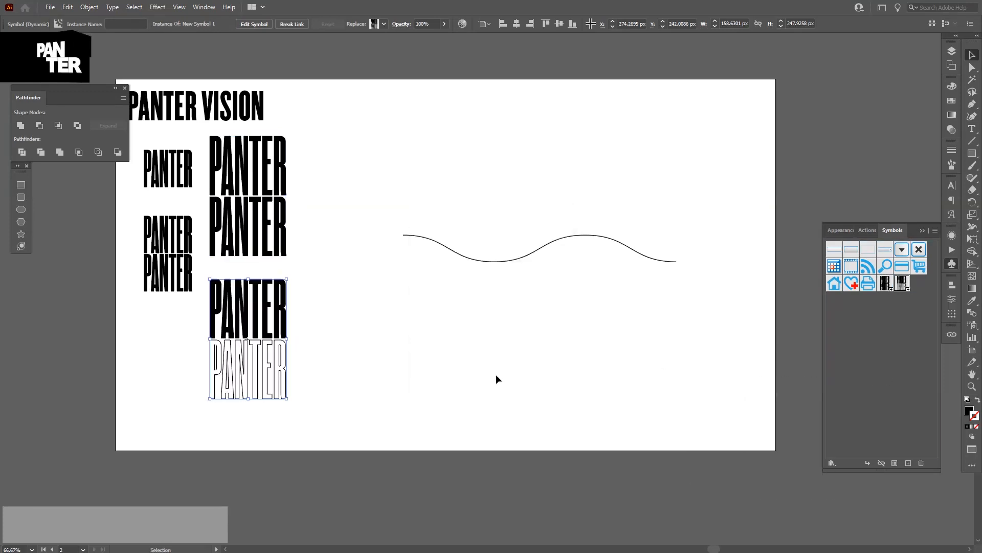
Step: Examine the two large PANTER symbol instances up close and their placement beside the wavy path
{"action": "left_click", "coordinate": [270, 229]}
{"action": "scroll", "coordinate": [230, 183], "scroll_direction": "up", "scroll_amount": 5, "text": "alt"}
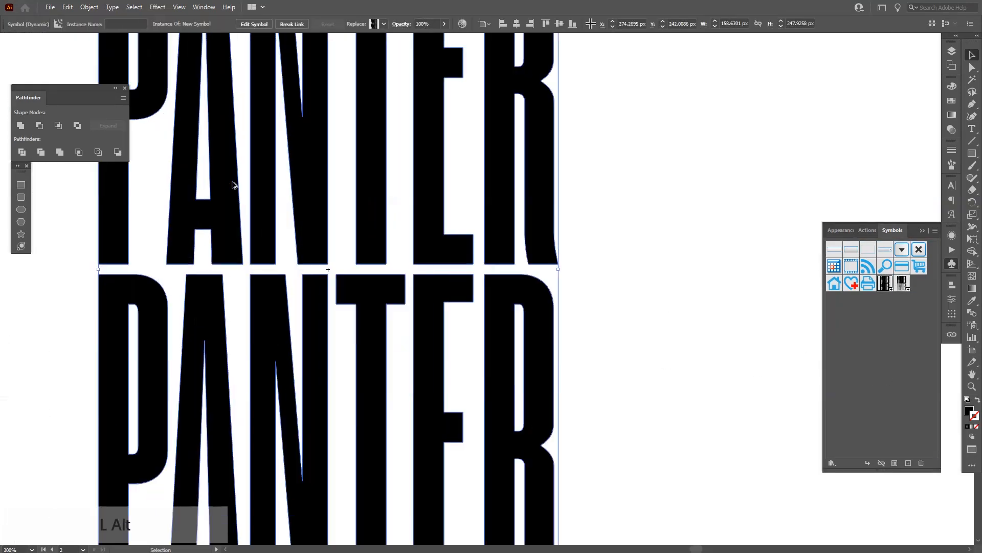
{"action": "scroll", "coordinate": [328, 271], "scroll_direction": "down", "scroll_amount": 3, "text": "alt"}
{"action": "left_click", "coordinate": [463, 321]}
{"action": "left_click_drag", "start_coordinate": [447, 370], "coordinate": [440, 250]}
{"action": "left_click", "coordinate": [349, 437]}
{"action": "left_click_drag", "start_coordinate": [349, 437], "coordinate": [339, 330]}
{"action": "left_click", "coordinate": [452, 367]}
{"action": "scroll", "coordinate": [454, 368], "scroll_direction": "down", "scroll_amount": 2, "text": "alt"}
{"action": "left_click_drag", "start_coordinate": [498, 359], "coordinate": [427, 361]}
{"action": "scroll", "coordinate": [534, 310], "scroll_direction": "up", "scroll_amount": 2, "text": "alt"}
{"action": "left_click_drag", "start_coordinate": [534, 310], "coordinate": [553, 318]}
{"action": "scroll", "coordinate": [554, 318], "scroll_direction": "down", "scroll_amount": 2, "text": "alt"}
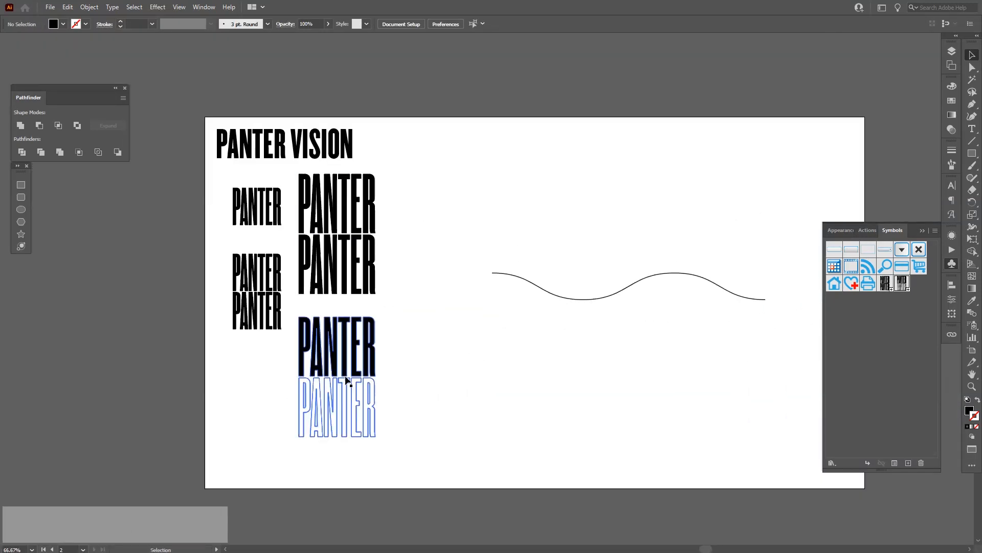
{"action": "left_click_drag", "start_coordinate": [581, 349], "coordinate": [529, 358]}
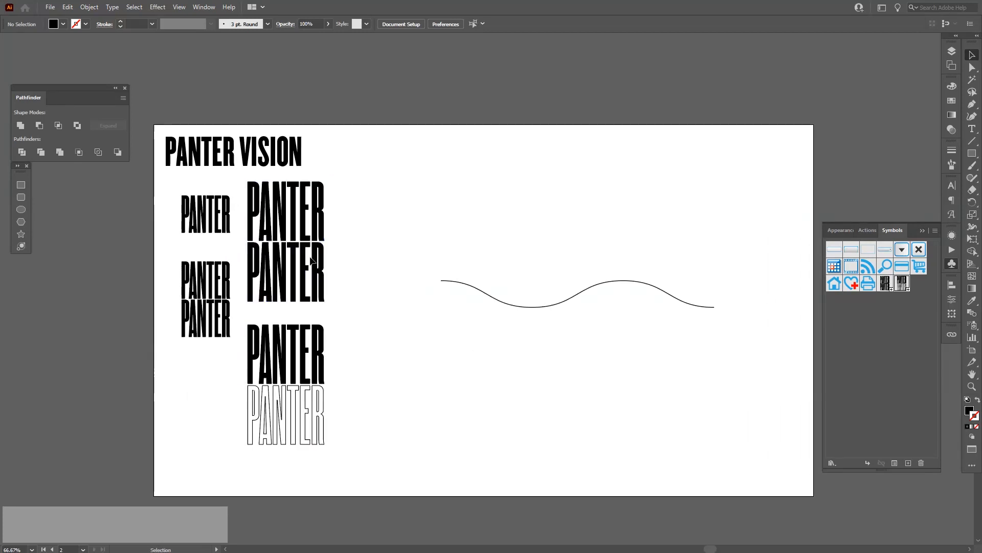
{"action": "scroll", "coordinate": [599, 274], "scroll_direction": "up", "scroll_amount": 1, "text": "alt"}
{"action": "left_click_drag", "start_coordinate": [602, 272], "coordinate": [582, 249]}
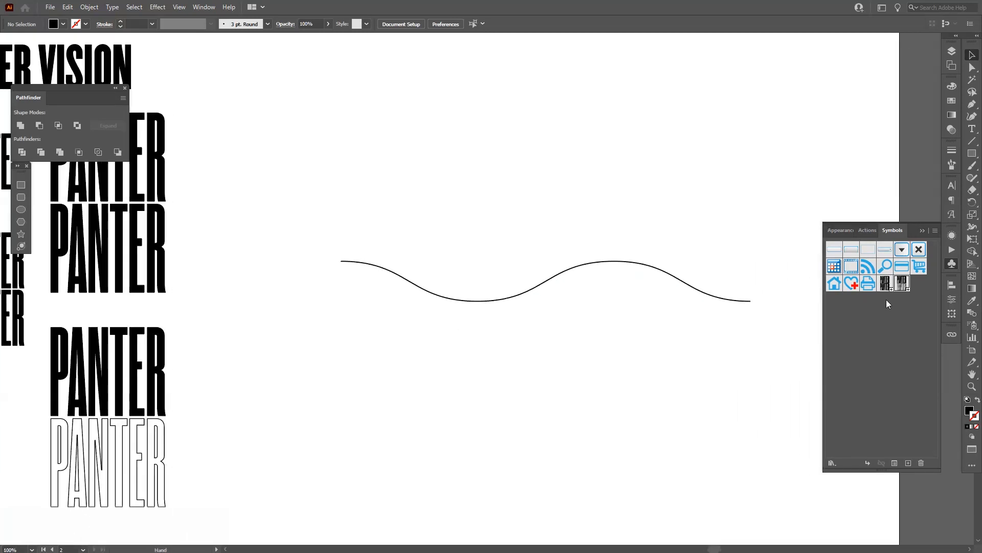
Step: Recolor the wavy path's stroke with the lightest gray swatch
{"action": "left_click_drag", "start_coordinate": [498, 213], "coordinate": [589, 341]}
{"action": "left_click_drag", "start_coordinate": [593, 335], "coordinate": [537, 321]}
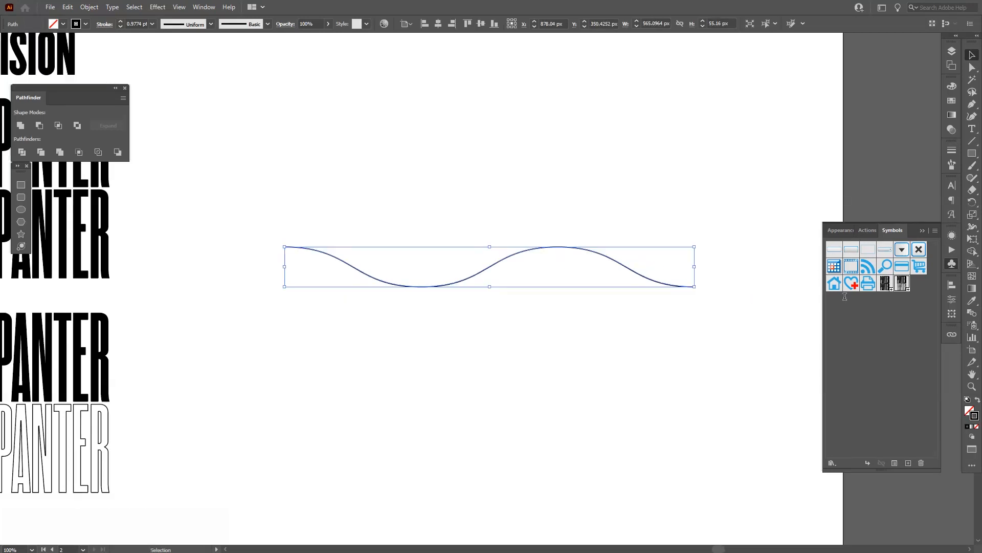
{"action": "left_click", "coordinate": [950, 100]}
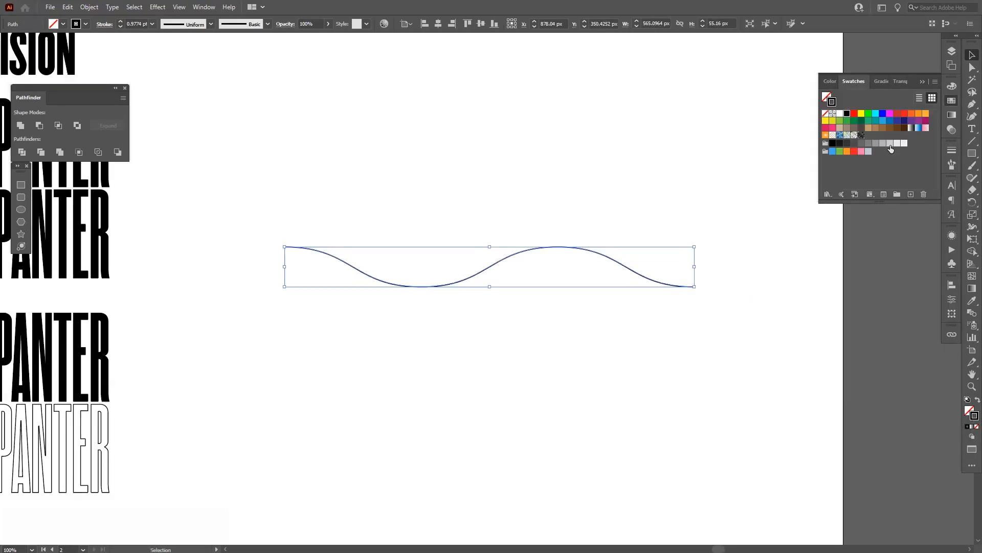
{"action": "left_click", "coordinate": [903, 144]}
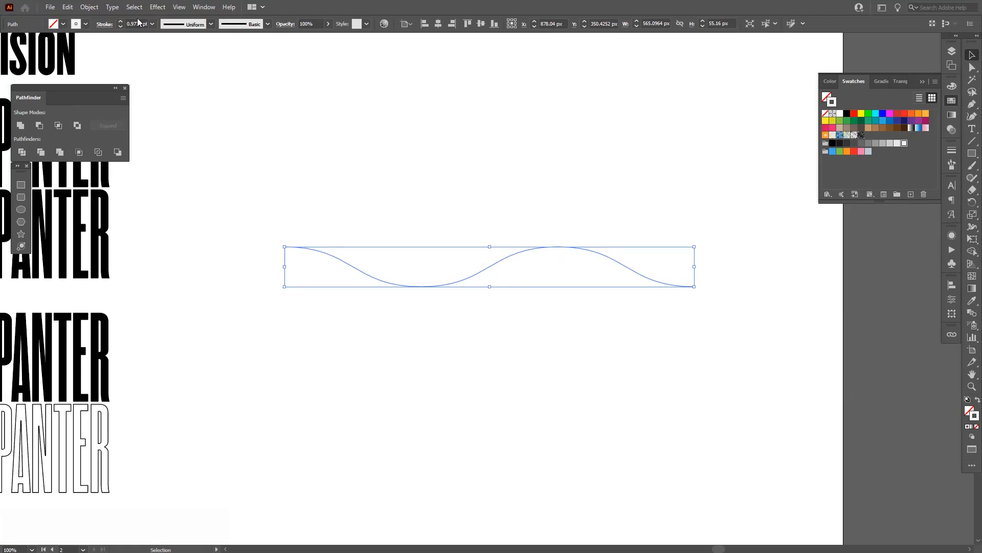
Step: Apply a 3D Extrude & Bevel effect to the wavy path with an extrude depth of 370 pt
{"action": "left_click", "coordinate": [158, 7]}
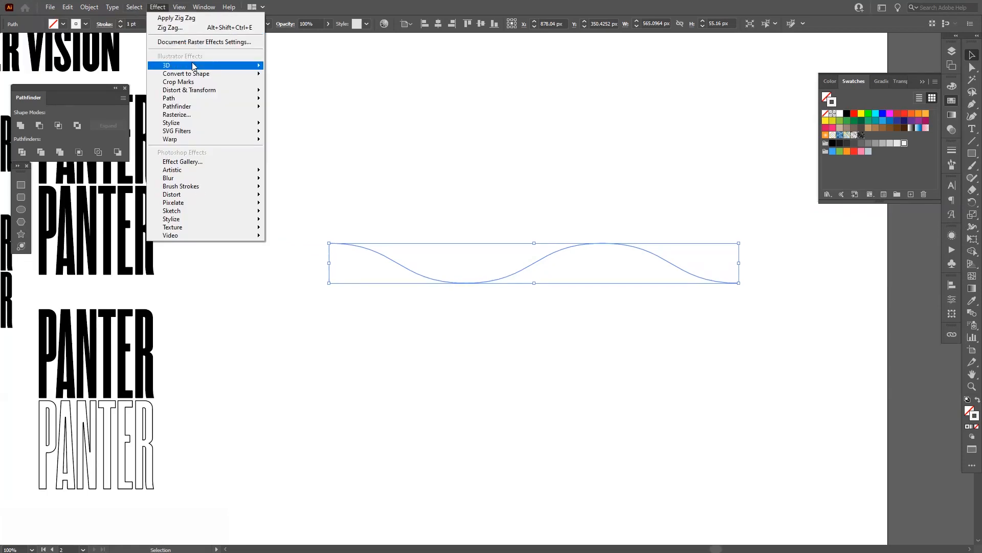
{"action": "mouse_move", "coordinate": [197, 66]}
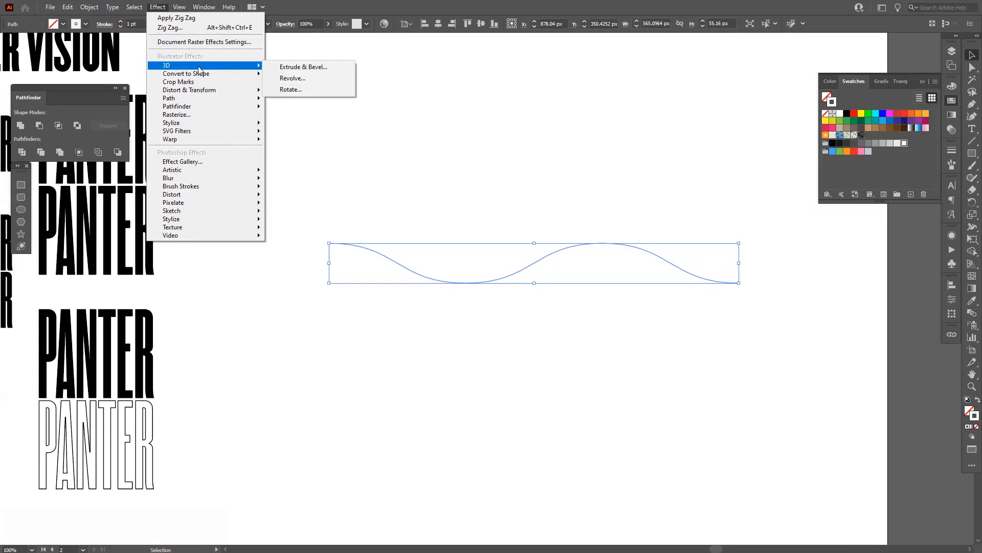
{"action": "left_click", "coordinate": [330, 68]}
{"action": "left_click", "coordinate": [831, 257]}
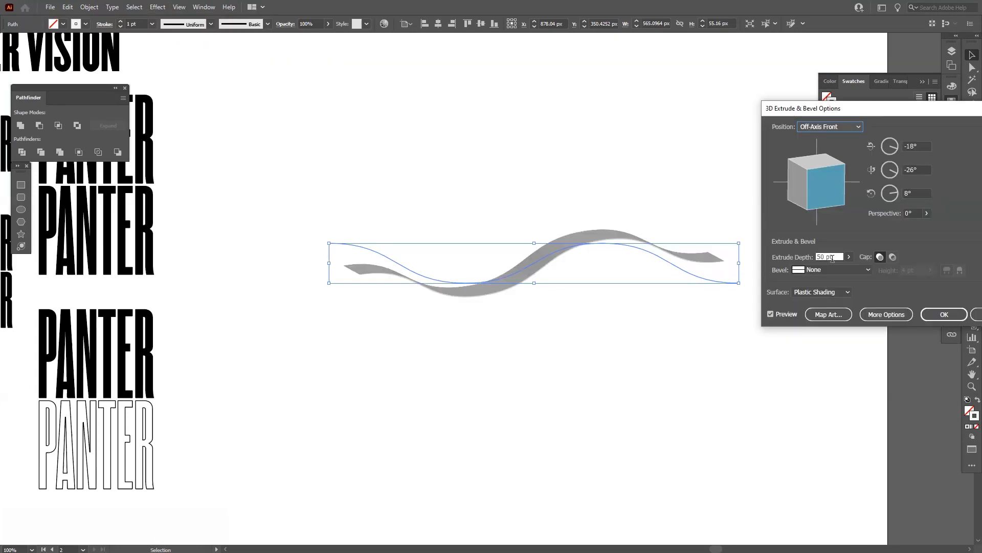
{"action": "key", "text": "shift+Up"}
{"action": "key", "text": "shift+Up"}
{"action": "key", "text": "shift+Up"}
{"action": "key", "text": "shift+Up"}
{"action": "key", "text": "shift+Up"}
{"action": "key", "text": "shift+Up"}
{"action": "key", "text": "shift+Up"}
{"action": "key", "text": "shift+Up"}
{"action": "key", "text": "shift+Up"}
{"action": "key", "text": "shift+Up"}
{"action": "key", "text": "shift+Up"}
{"action": "key", "text": "shift+Up"}
{"action": "key", "text": "shift+Up"}
{"action": "key", "text": "shift+Up"}
{"action": "key", "text": "shift+Up"}
{"action": "key", "text": "shift+Up"}
{"action": "key", "text": "shift+Up"}
{"action": "key", "text": "shift+Up"}
{"action": "key", "text": "shift+Up"}
{"action": "key", "text": "shift+Up"}
{"action": "key", "text": "shift+Up"}
{"action": "key", "text": "shift+Up"}
{"action": "key", "text": "shift+Up"}
{"action": "key", "text": "shift+Up"}
{"action": "key", "text": "shift+Up"}
{"action": "key", "text": "shift+Up"}
{"action": "key", "text": "shift+Up"}
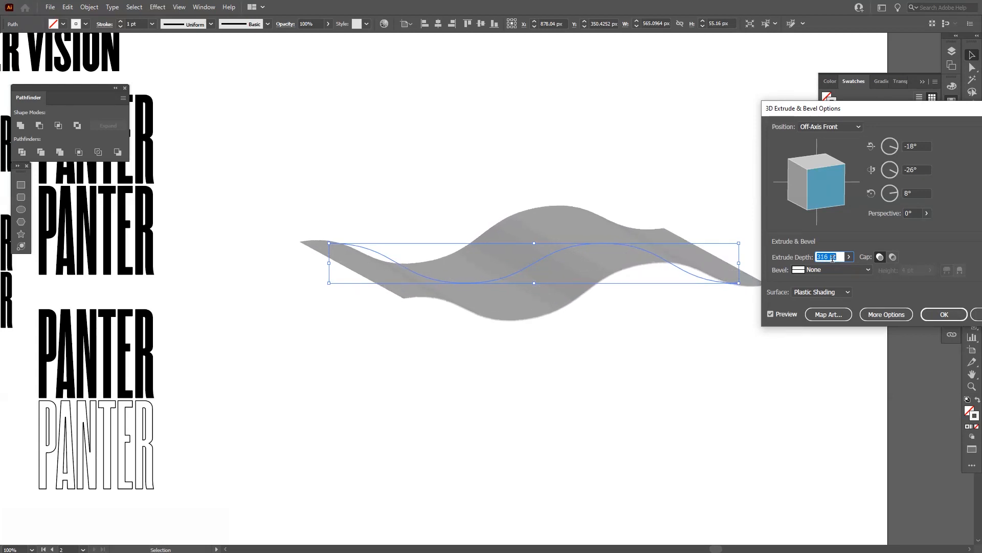
{"action": "key", "text": "shift+Up"}
{"action": "key", "text": "shift+Up"}
{"action": "key", "text": "shift+Up"}
{"action": "key", "text": "shift+Up"}
{"action": "key", "text": "shift+Up"}
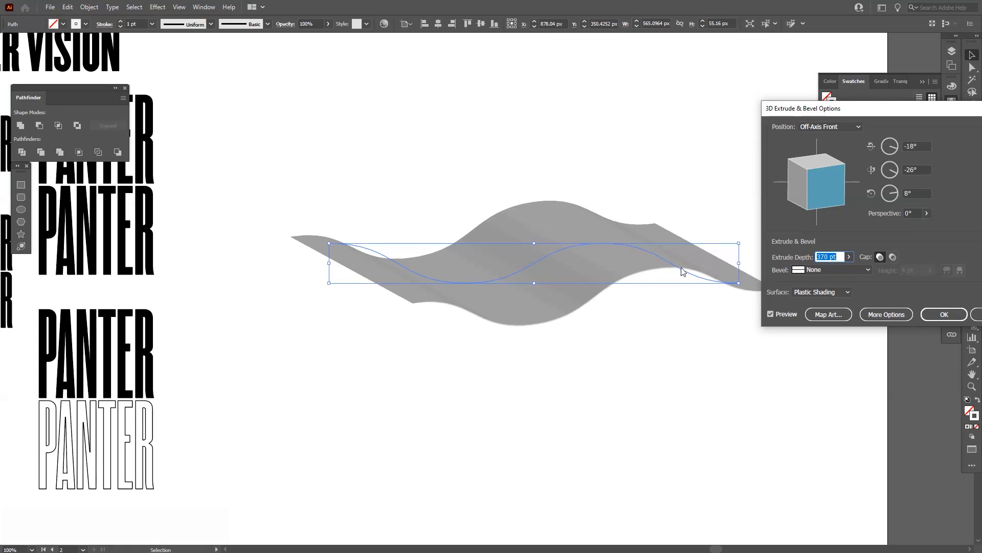
Step: Rotate the extruded wave freely to a custom position of -43°, 19° and -38°
{"action": "left_click_drag", "start_coordinate": [826, 107], "coordinate": [793, 65]}
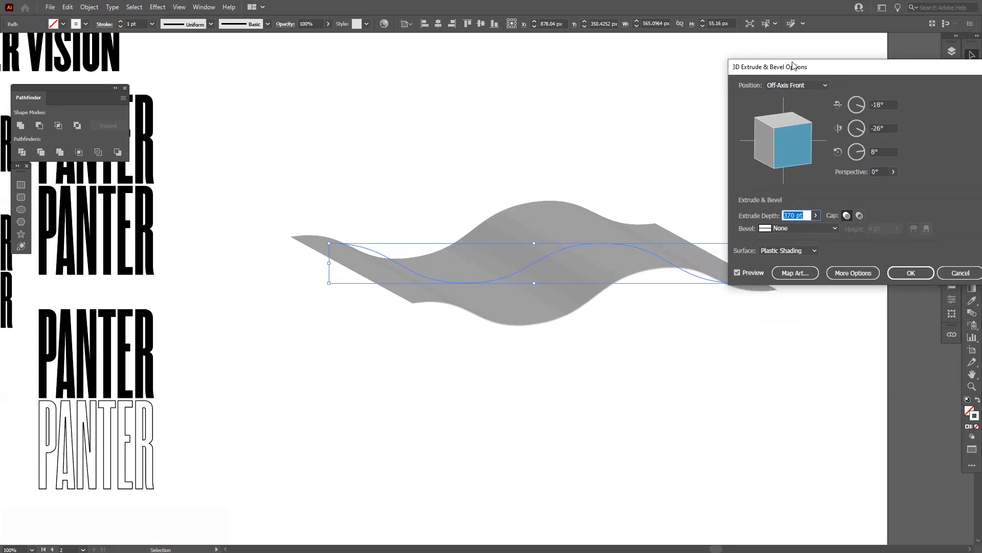
{"action": "mouse_move", "coordinate": [788, 159]}
{"action": "left_mouse_down"}
{"action": "mouse_move", "coordinate": [762, 162]}
{"action": "mouse_move", "coordinate": [799, 156]}
{"action": "left_mouse_up"}
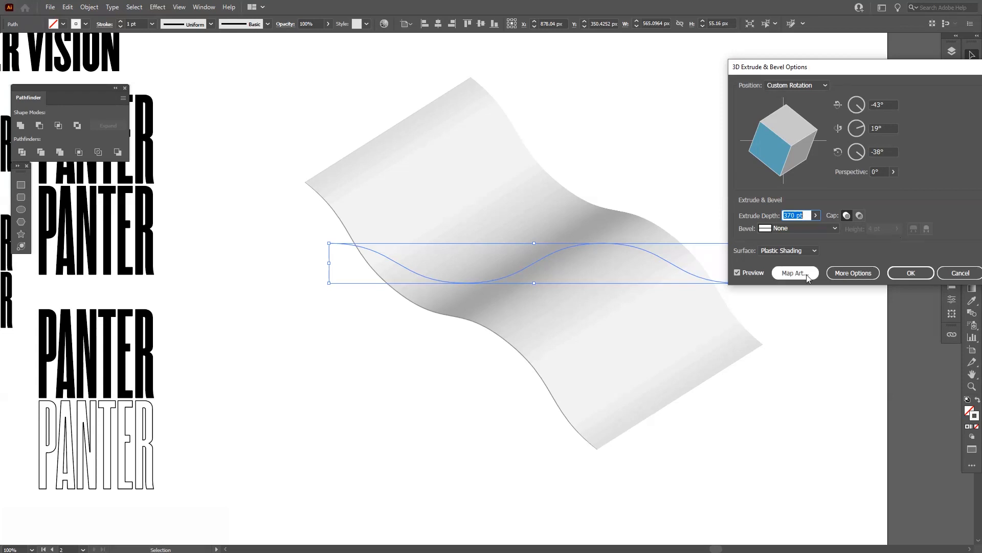
Step: Open the Map Art settings for the extruded wave and advance through its surfaces to surface 4 of 5
{"action": "left_click", "coordinate": [791, 274]}
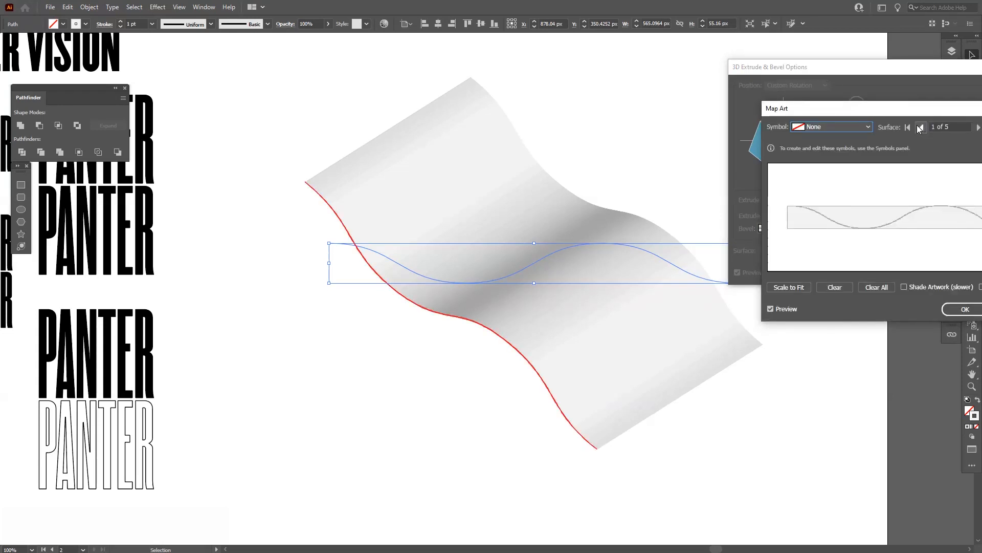
{"action": "left_click_drag", "start_coordinate": [904, 115], "coordinate": [807, 54]}
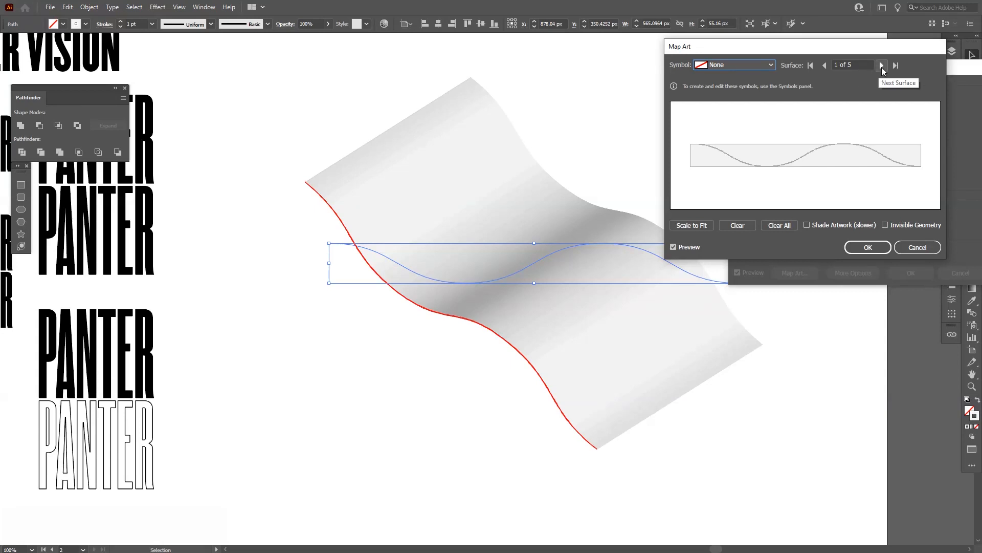
{"action": "left_click", "coordinate": [882, 65]}
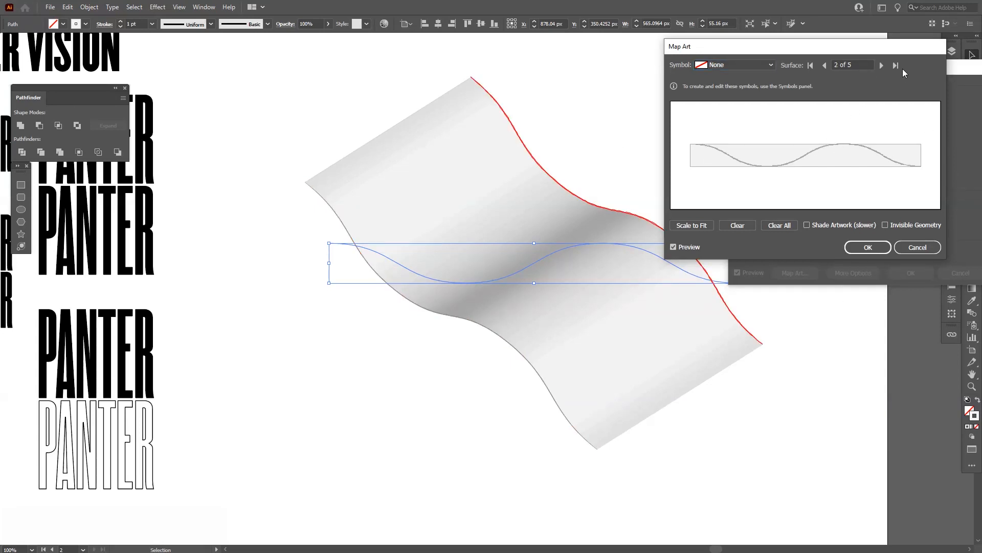
{"action": "left_click", "coordinate": [882, 65]}
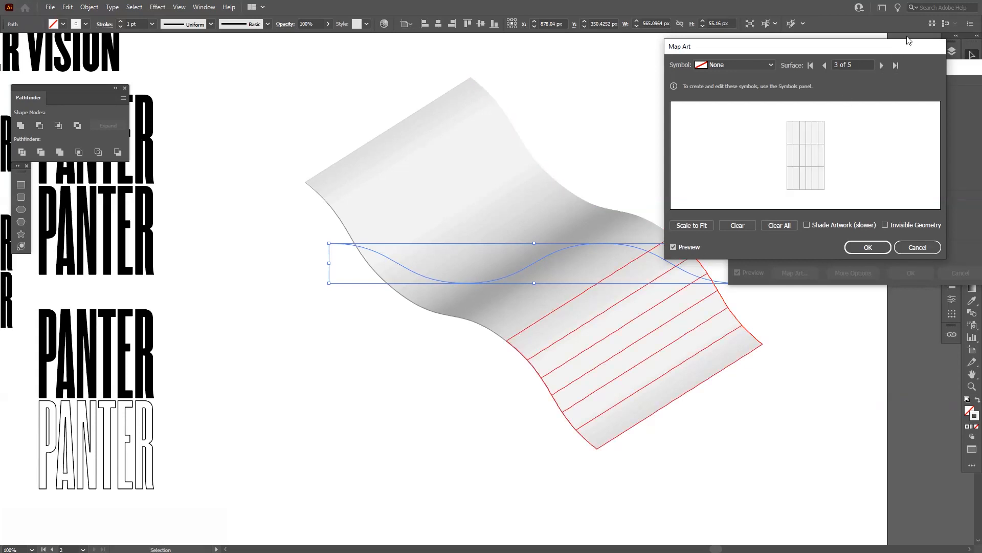
{"action": "left_click", "coordinate": [882, 67]}
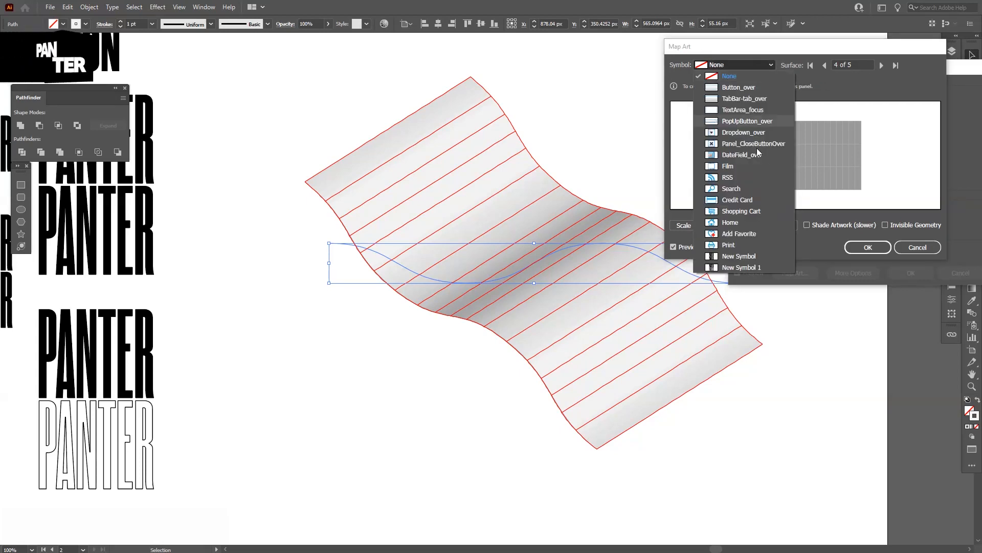
Step: Try New Symbol on surface 4 of 5, clear it, and compare that surface with surface 5
{"action": "left_click", "coordinate": [739, 256]}
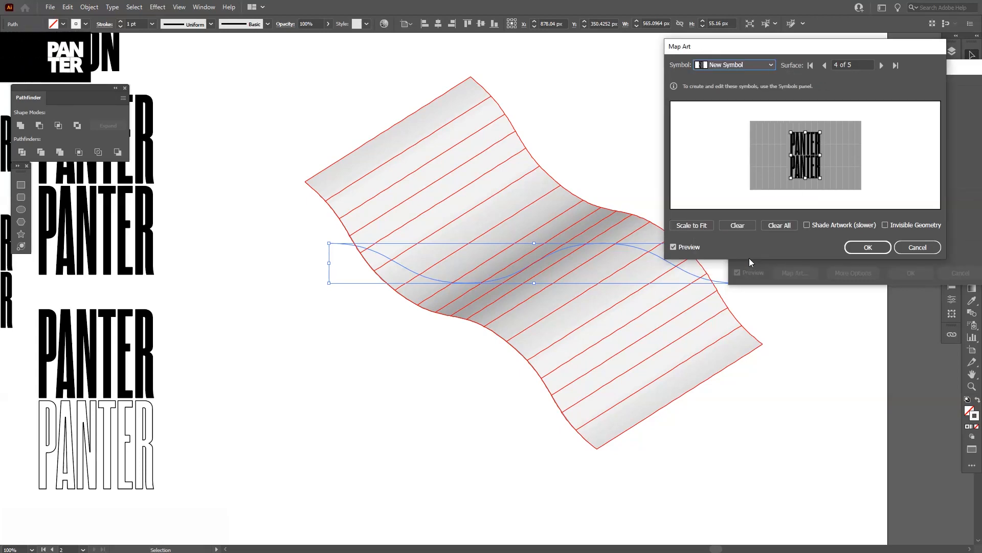
{"action": "left_click", "coordinate": [750, 226]}
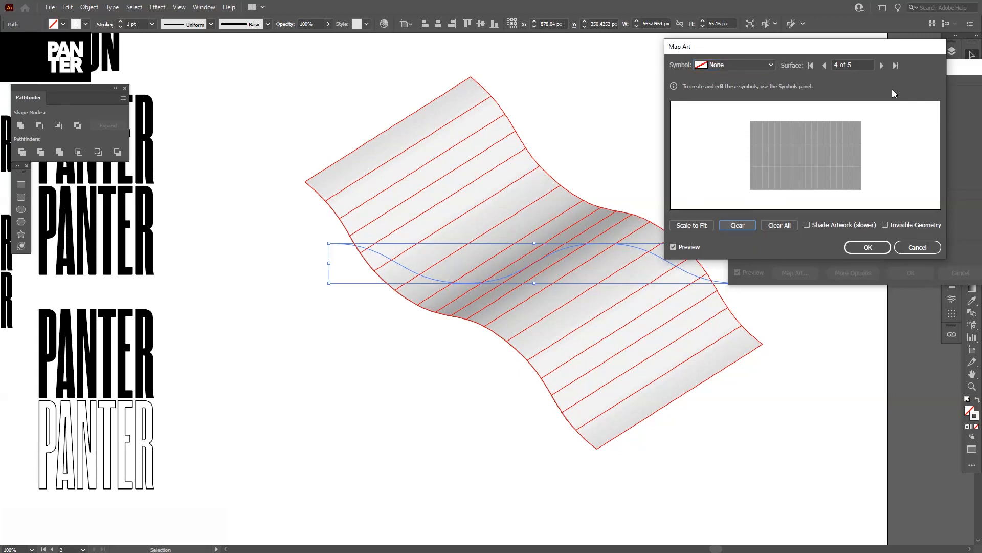
{"action": "left_click", "coordinate": [882, 65]}
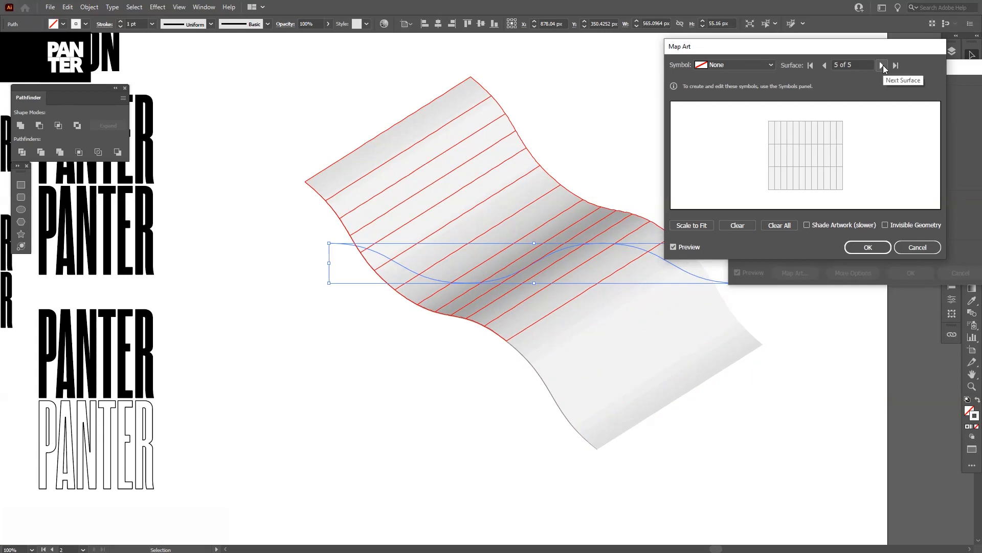
{"action": "left_click", "coordinate": [827, 68]}
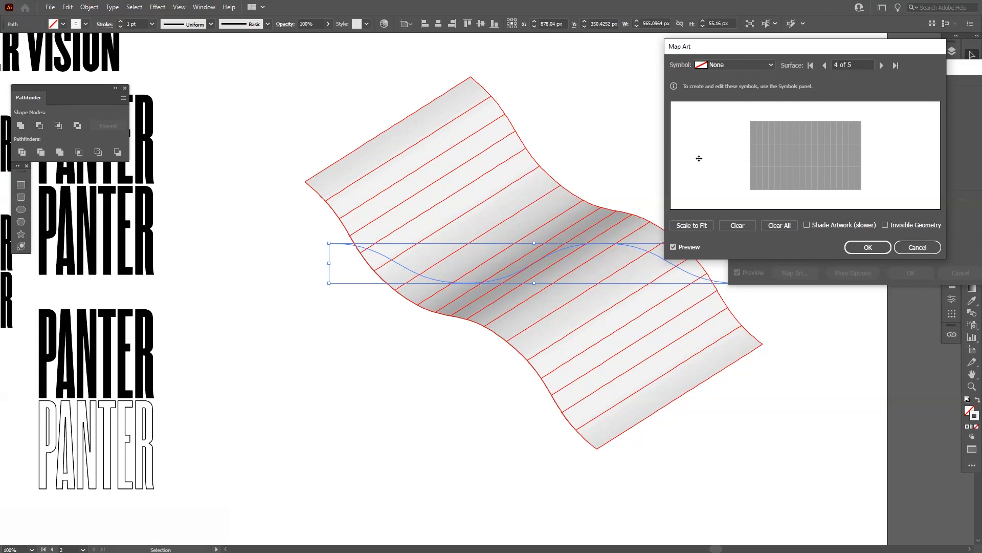
{"action": "left_click", "coordinate": [882, 65]}
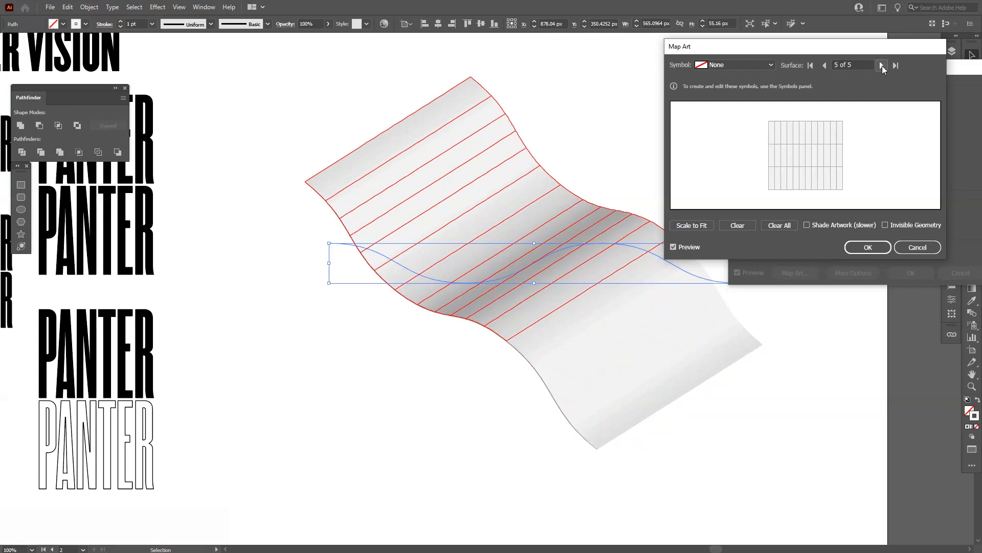
{"action": "left_click", "coordinate": [824, 65]}
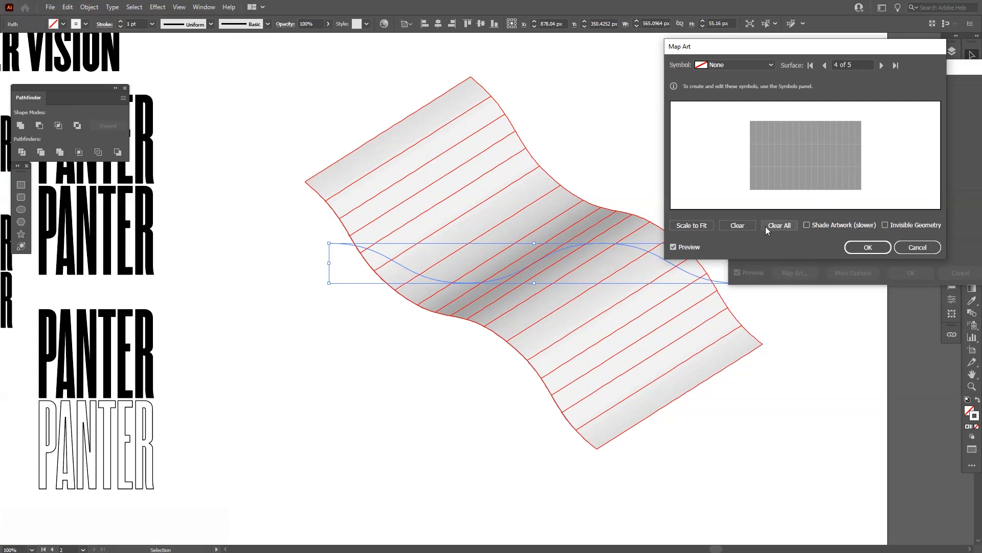
Step: Map New Symbol, the solid PANTER stack, onto surface 4 of 5 of the wave
{"action": "left_click", "coordinate": [737, 65]}
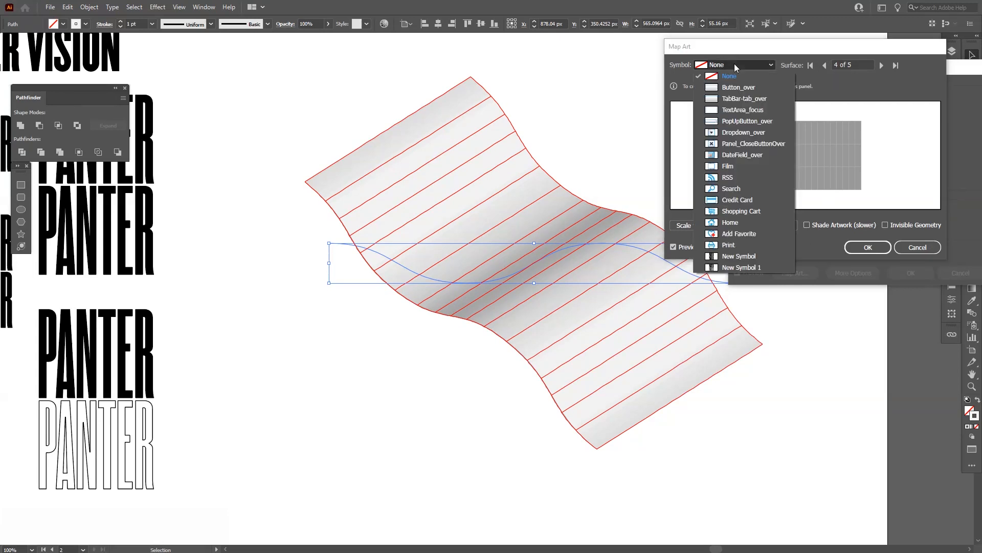
{"action": "left_click", "coordinate": [757, 256]}
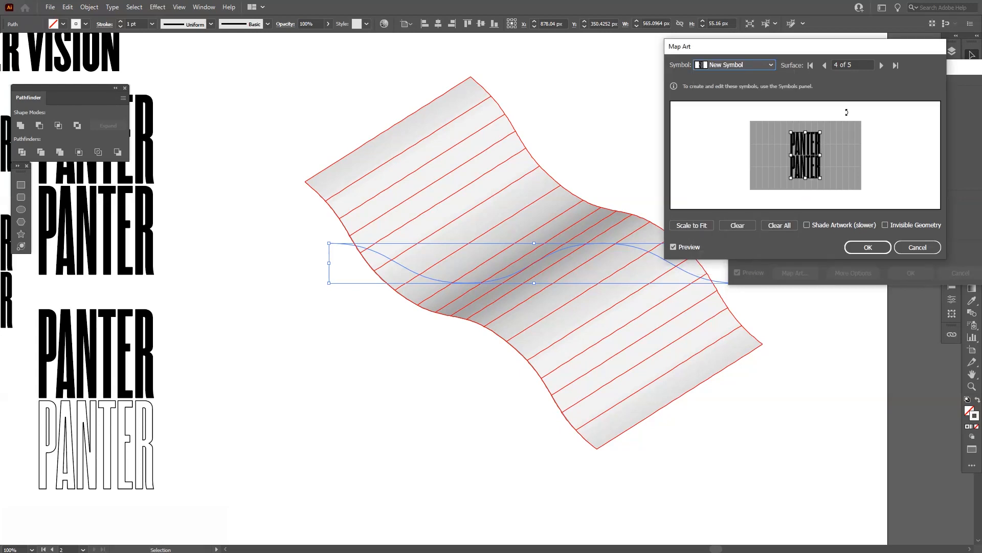
{"action": "left_click", "coordinate": [869, 247]}
Step: Turn the extruded wave to 132°, 14° and -32°, and make the geometry invisible in its Map Art settings
{"action": "mouse_move", "coordinate": [780, 137]}
{"action": "left_mouse_down"}
{"action": "mouse_move", "coordinate": [788, 112]}
{"action": "mouse_move", "coordinate": [808, 143]}
{"action": "mouse_move", "coordinate": [797, 158]}
{"action": "left_mouse_up"}
{"action": "left_click", "coordinate": [804, 278]}
{"action": "left_click", "coordinate": [886, 225]}
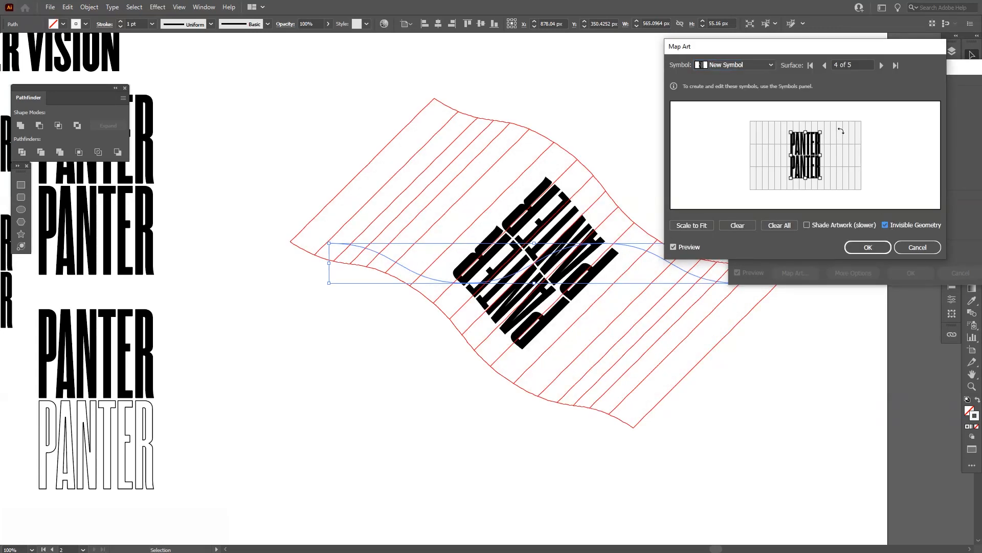
Step: Rotate the mapped PANTER symbol by 90° and enlarge it until it nearly fills surface 4 of 5
{"action": "left_click_drag", "start_coordinate": [817, 137], "coordinate": [852, 185]}
{"action": "left_click_drag", "start_coordinate": [845, 138], "coordinate": [855, 182]}
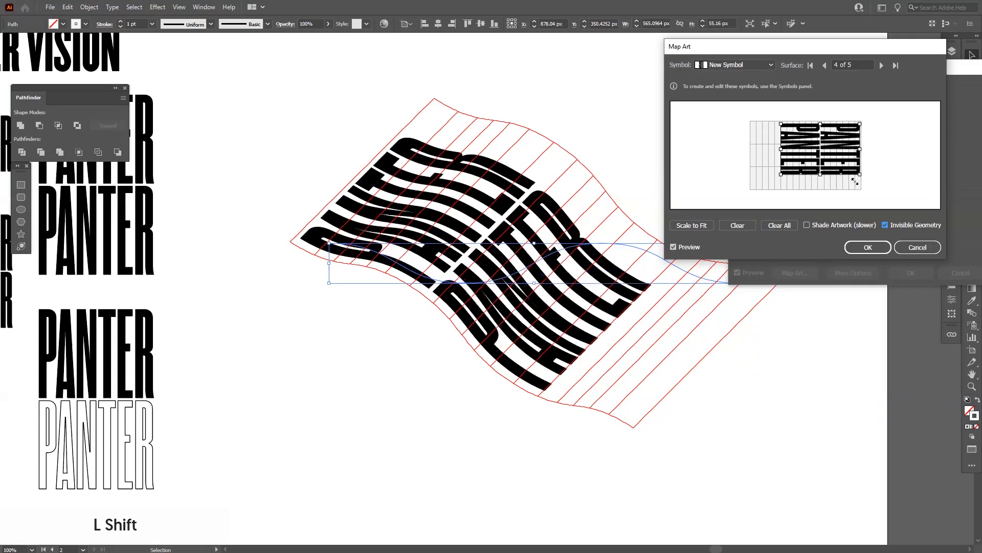
{"action": "left_click_drag", "start_coordinate": [781, 175], "coordinate": [760, 190]}
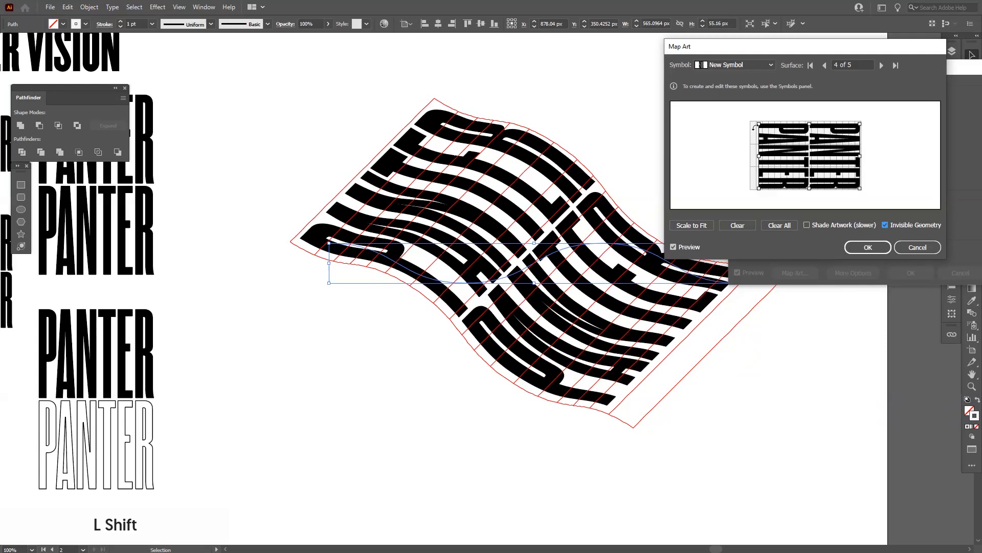
{"action": "left_click_drag", "start_coordinate": [758, 125], "coordinate": [753, 127]}
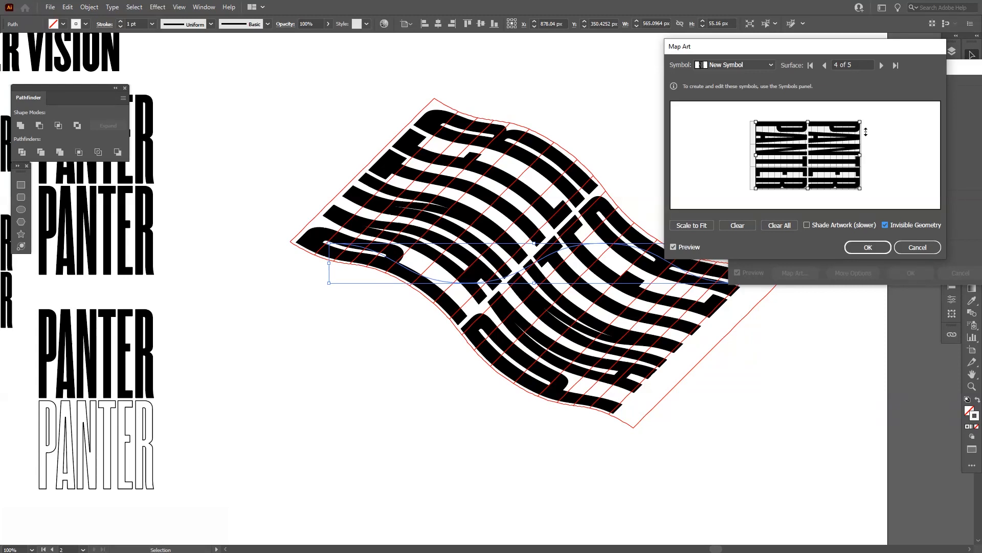
Step: Rotate the mapped PANTER symbol by 180° on the surface and accept the Map Art settings
{"action": "key", "text": "shift"}
{"action": "left_click_drag", "start_coordinate": [862, 124], "coordinate": [756, 200]}
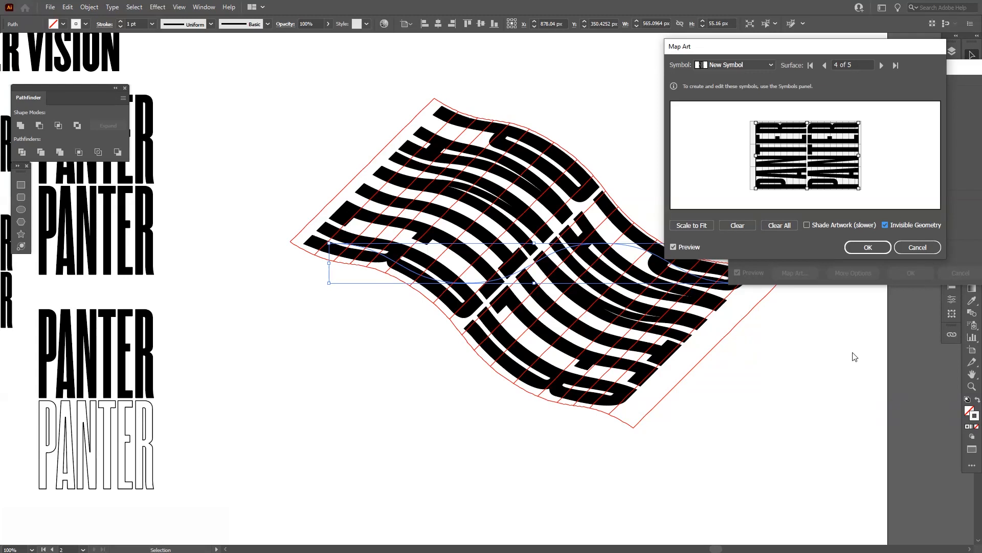
{"action": "left_click", "coordinate": [887, 251]}
Step: Rotate the 3D wave to 48°, -42° and 149° so PANTER reads correctly, and apply the effect
{"action": "left_click", "coordinate": [759, 162]}
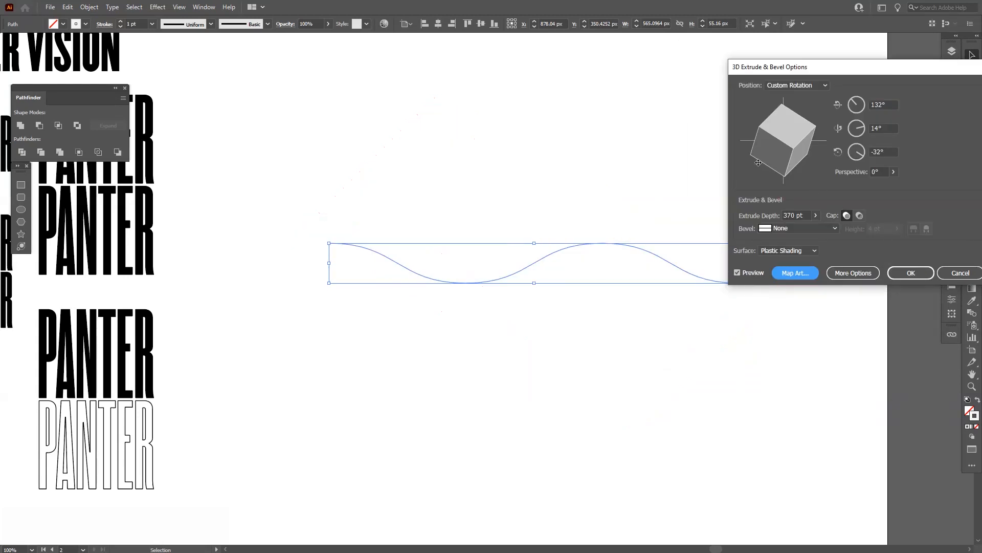
{"action": "left_click_drag", "start_coordinate": [758, 162], "coordinate": [833, 174]}
{"action": "mouse_move", "coordinate": [771, 160]}
{"action": "left_mouse_down"}
{"action": "mouse_move", "coordinate": [805, 156]}
{"action": "mouse_move", "coordinate": [784, 173]}
{"action": "left_mouse_up"}
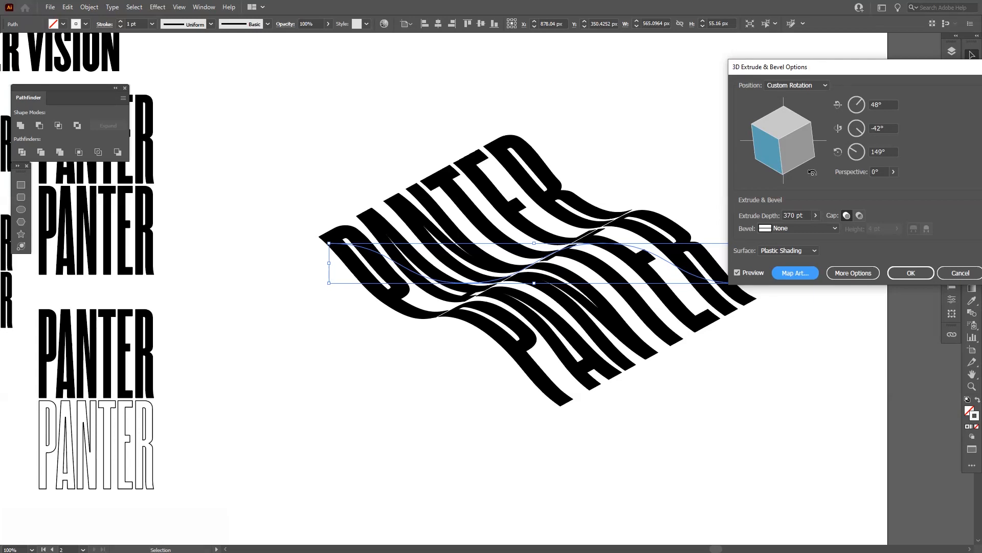
{"action": "left_click", "coordinate": [854, 105]}
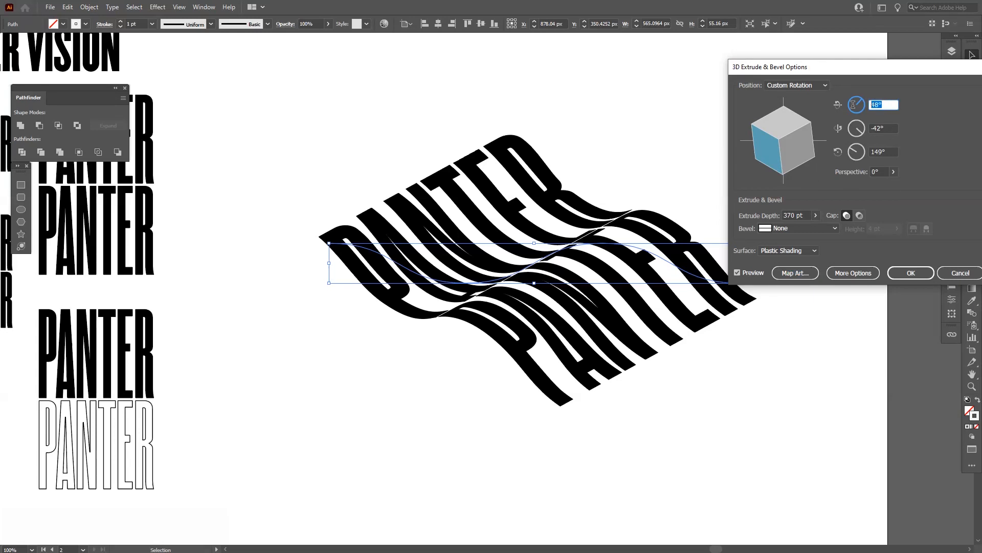
{"action": "left_click", "coordinate": [885, 128]}
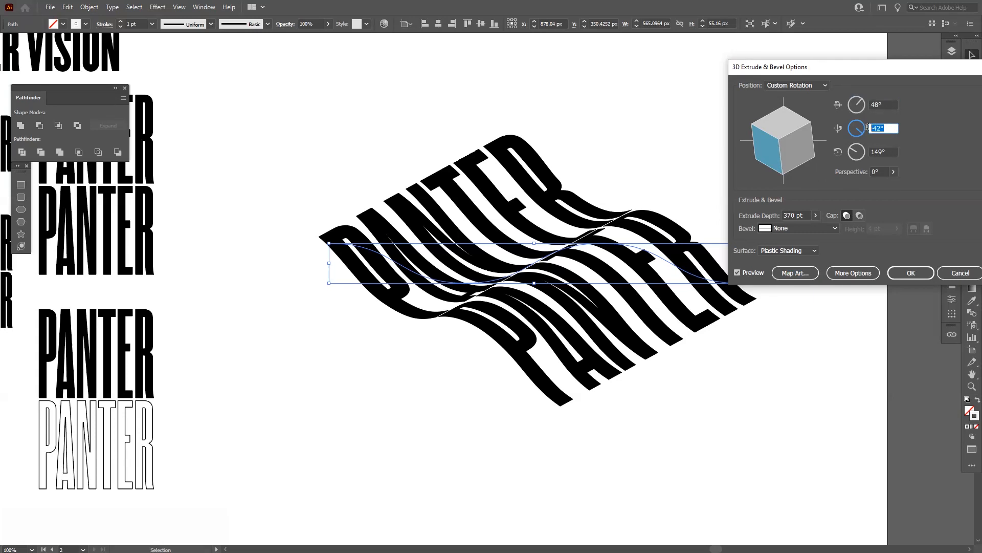
{"action": "left_click", "coordinate": [888, 153]}
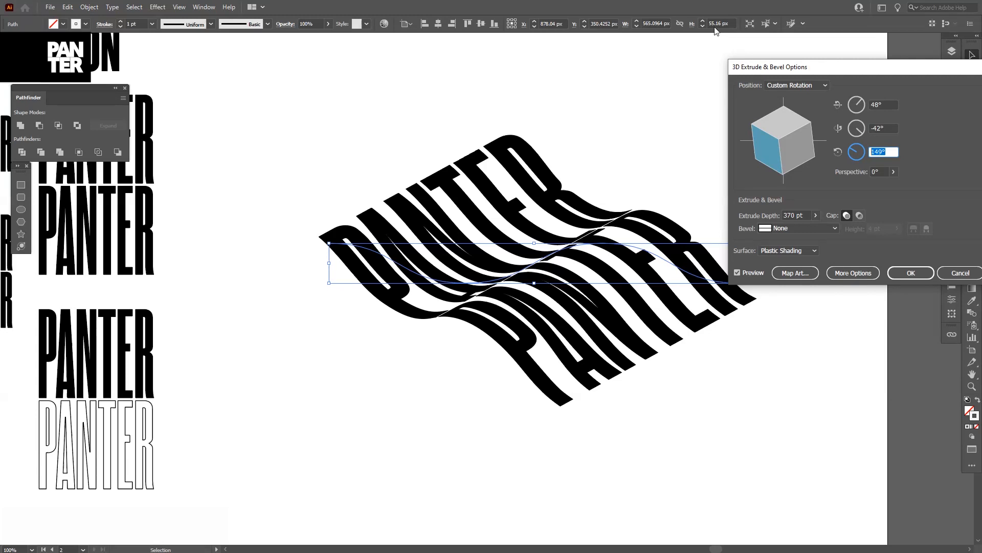
{"action": "left_click", "coordinate": [915, 275]}
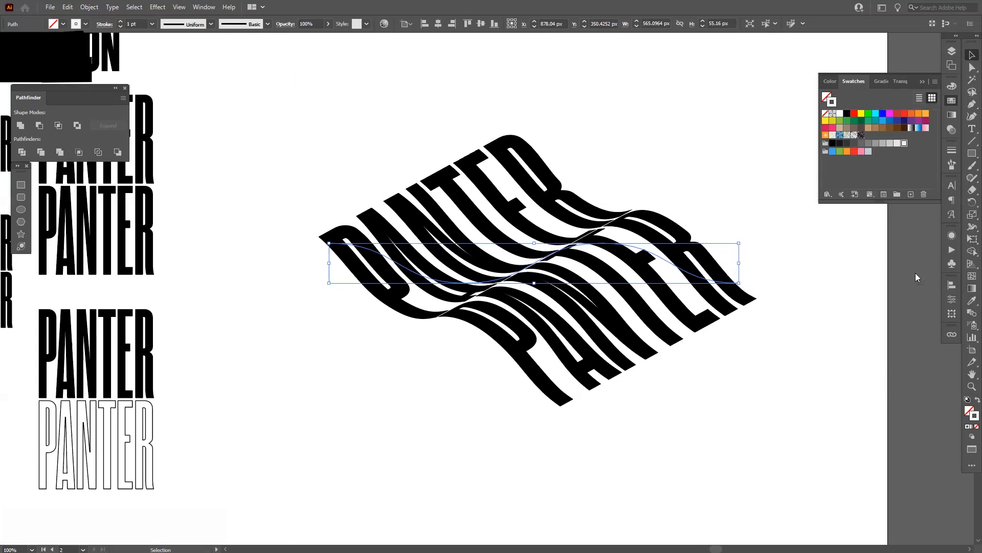
Step: Deselect the wave, collapse the swatches, and examine the warped PANTER lettering up close and on the whole artboard
{"action": "left_click", "coordinate": [719, 167]}
{"action": "left_click", "coordinate": [920, 83]}
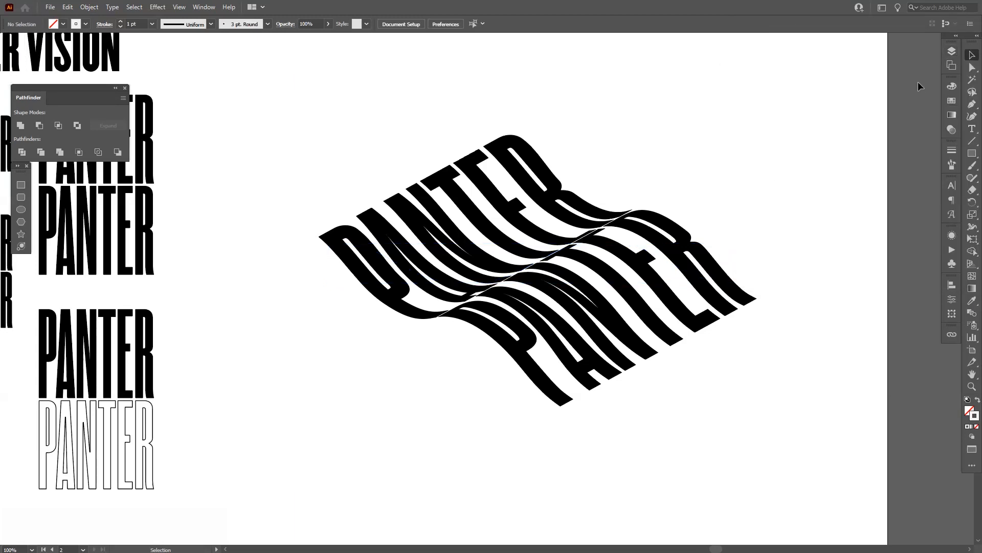
{"action": "scroll", "coordinate": [604, 188], "scroll_direction": "up", "scroll_amount": 2, "text": "alt"}
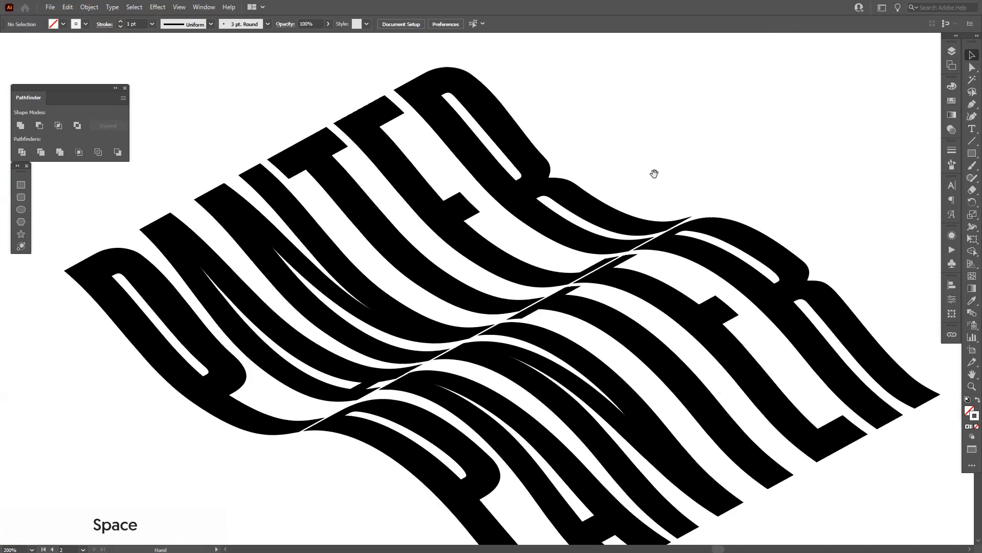
{"action": "scroll", "coordinate": [654, 174], "scroll_direction": "down", "scroll_amount": 3, "text": "alt"}
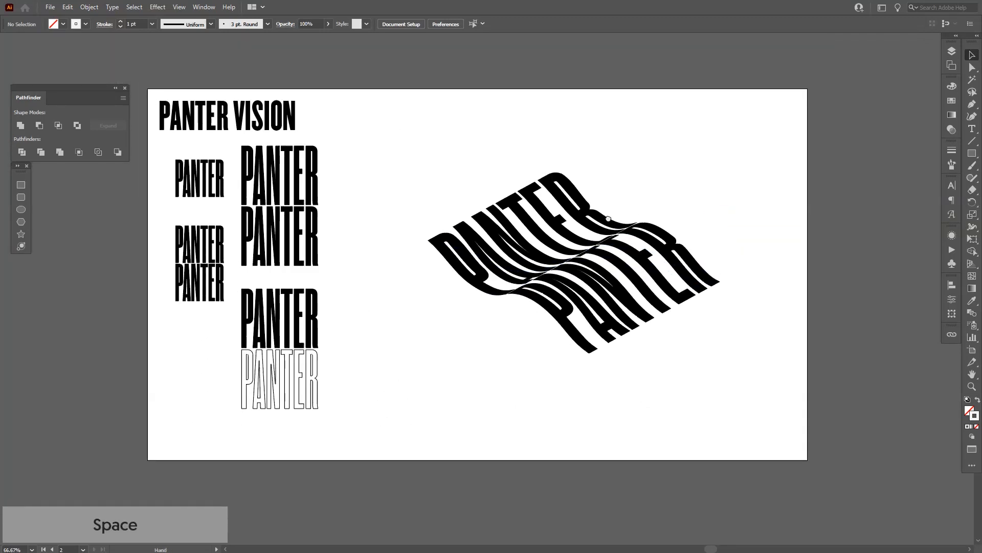
{"action": "mouse_move", "coordinate": [608, 219]}
{"action": "left_mouse_down"}
{"action": "mouse_move", "coordinate": [585, 233]}
{"action": "mouse_move", "coordinate": [620, 212]}
{"action": "left_mouse_up"}
{"action": "scroll", "coordinate": [604, 221], "scroll_direction": "up", "scroll_amount": 1, "text": "alt"}
{"action": "scroll", "coordinate": [622, 212], "scroll_direction": "down", "scroll_amount": 1, "text": "alt"}
{"action": "left_click_drag", "start_coordinate": [691, 222], "coordinate": [638, 206]}
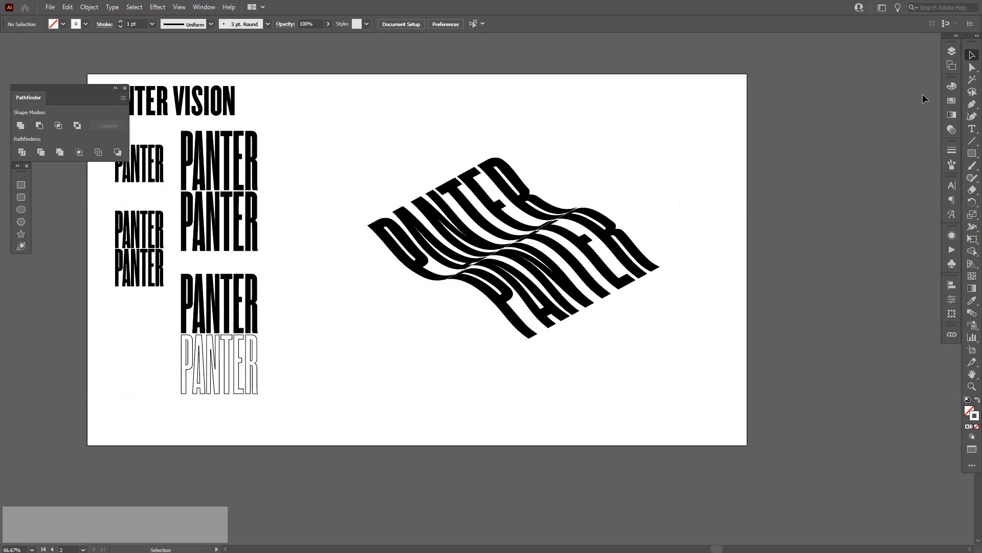
Step: Add a new artboard beside the one with the warped PANTER lettering and collapse the artboard list
{"action": "left_click", "coordinate": [952, 65]}
{"action": "left_click", "coordinate": [901, 81]}
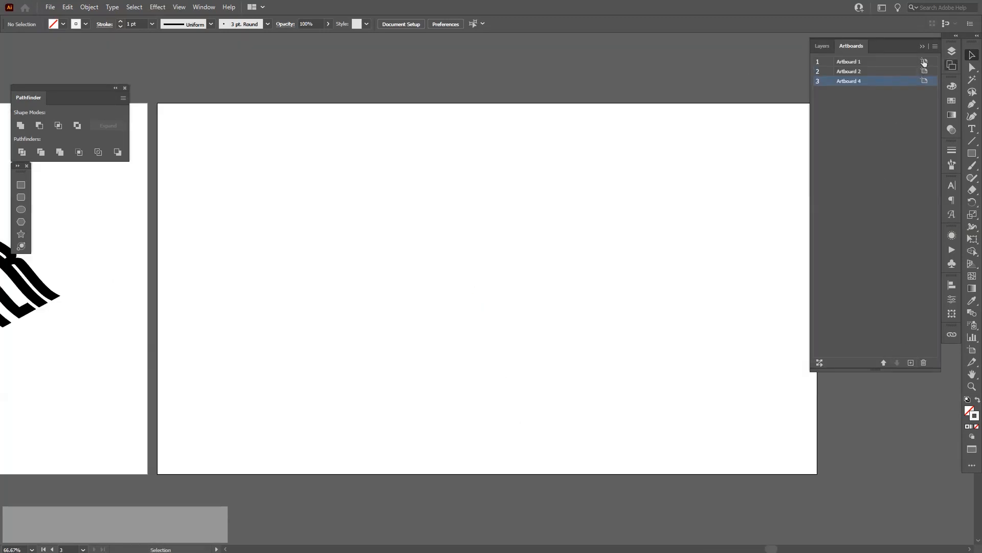
{"action": "left_click", "coordinate": [923, 47]}
Step: Duplicate the warped PANTER wave from the second artboard onto the new artboard
{"action": "left_click_drag", "start_coordinate": [322, 217], "coordinate": [636, 234]}
{"action": "left_click_drag", "start_coordinate": [444, 213], "coordinate": [177, 336]}
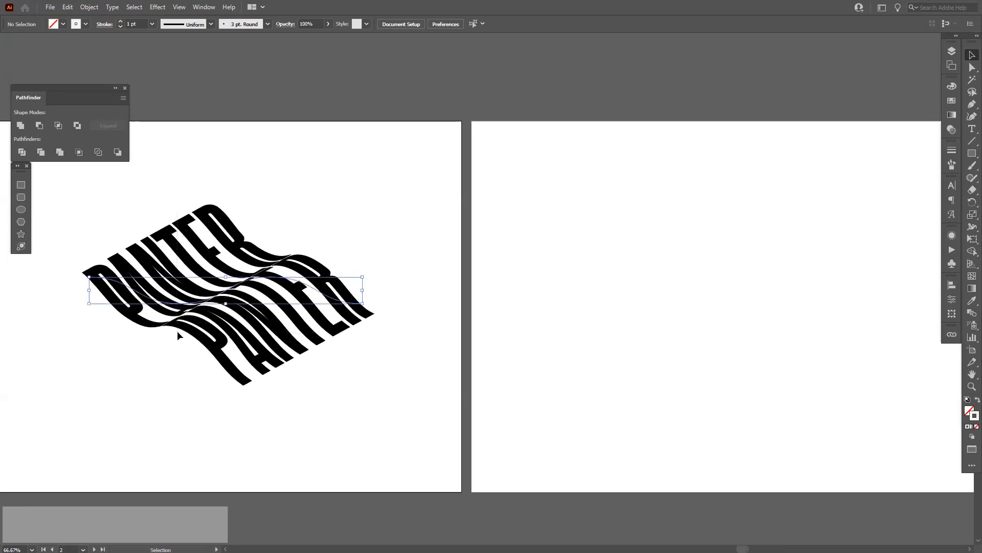
{"action": "scroll", "coordinate": [195, 315], "scroll_direction": "down", "scroll_amount": 1, "text": "alt"}
{"action": "left_click_drag", "start_coordinate": [220, 294], "coordinate": [470, 284], "text": "alt"}
Step: Expand the appearance of the copied 3D wave
{"action": "scroll", "coordinate": [583, 294], "scroll_direction": "up", "scroll_amount": 2, "text": "alt"}
{"action": "left_click", "coordinate": [89, 7]}
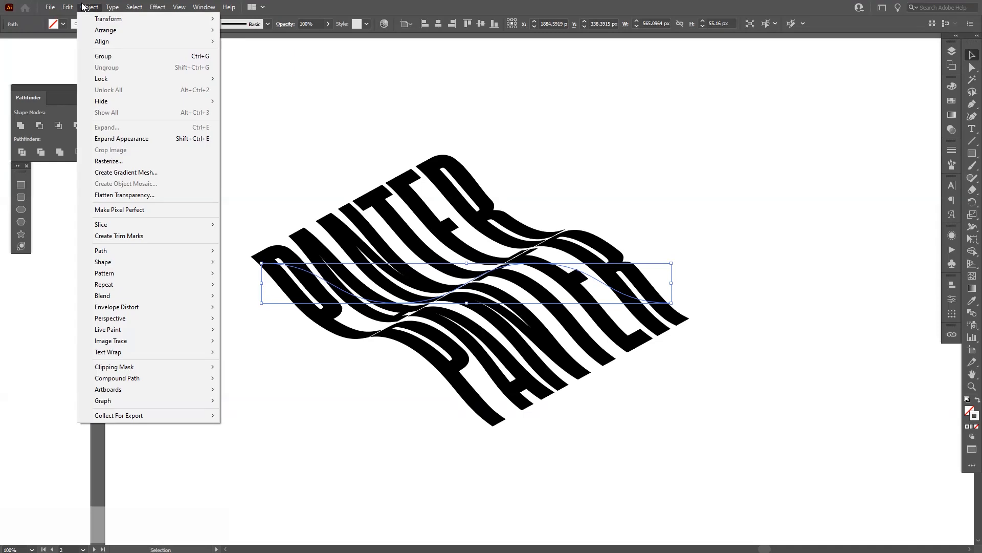
{"action": "left_click", "coordinate": [130, 139]}
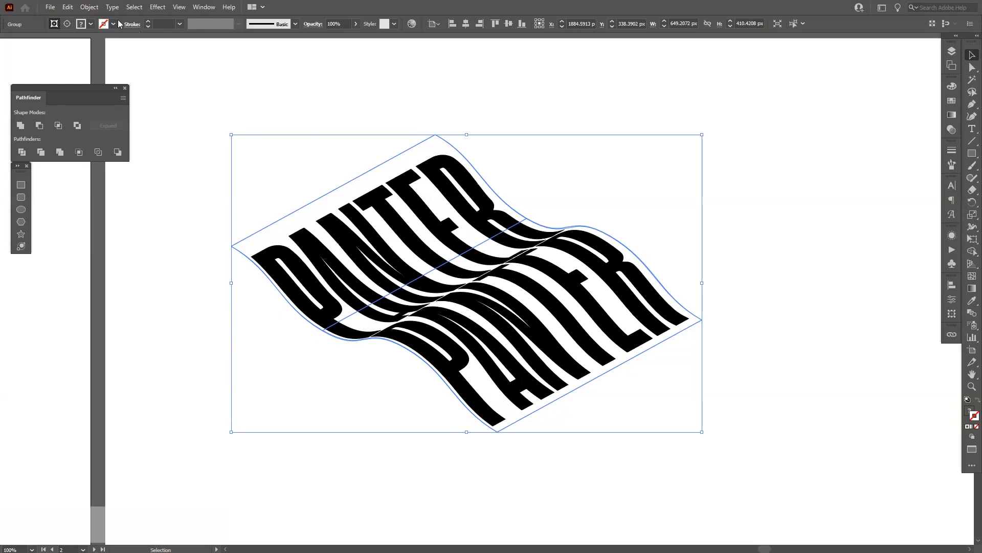
{"action": "left_click", "coordinate": [99, 9]}
{"action": "left_click", "coordinate": [123, 130]}
Step: Ungroup the expanded wave and release its clipping mask
{"action": "left_click_drag", "start_coordinate": [528, 204], "coordinate": [561, 196]}
{"action": "scroll", "coordinate": [550, 193], "scroll_direction": "up", "scroll_amount": 1}
{"action": "right_click", "coordinate": [513, 217]}
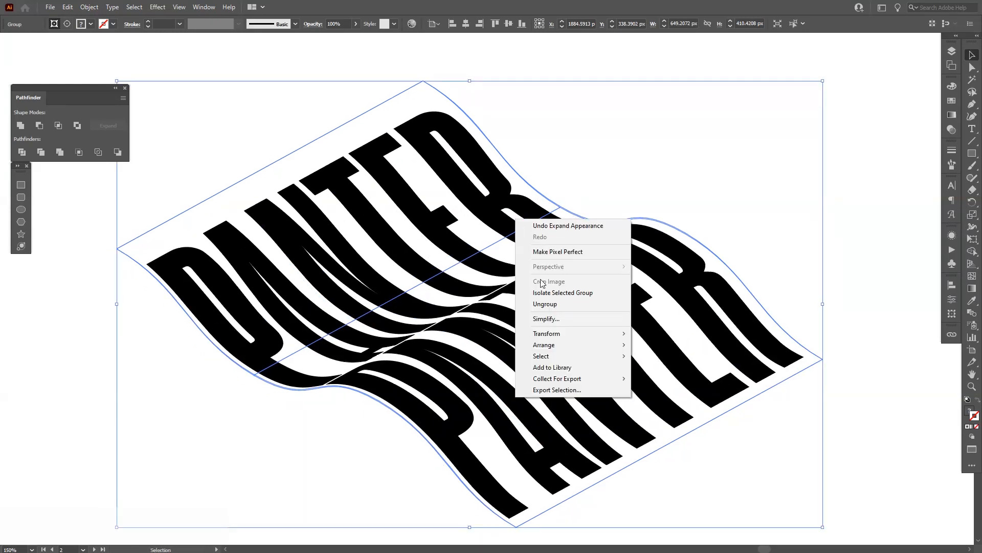
{"action": "right_click", "coordinate": [467, 199]}
{"action": "left_click", "coordinate": [497, 284]}
{"action": "right_click", "coordinate": [471, 199]}
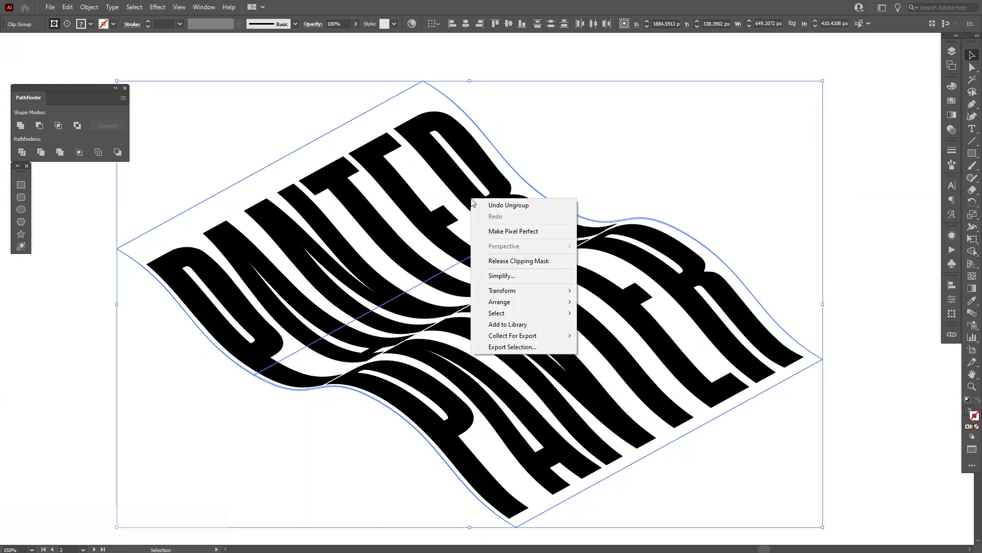
{"action": "left_click", "coordinate": [511, 261]}
Step: Separate the black PANTER lettering group from the expanded artwork by moving it aside
{"action": "left_click", "coordinate": [565, 201]}
{"action": "left_click", "coordinate": [491, 207]}
{"action": "scroll", "coordinate": [491, 207], "scroll_direction": "down", "scroll_amount": 1}
{"action": "left_click_drag", "start_coordinate": [491, 207], "coordinate": [752, 153]}
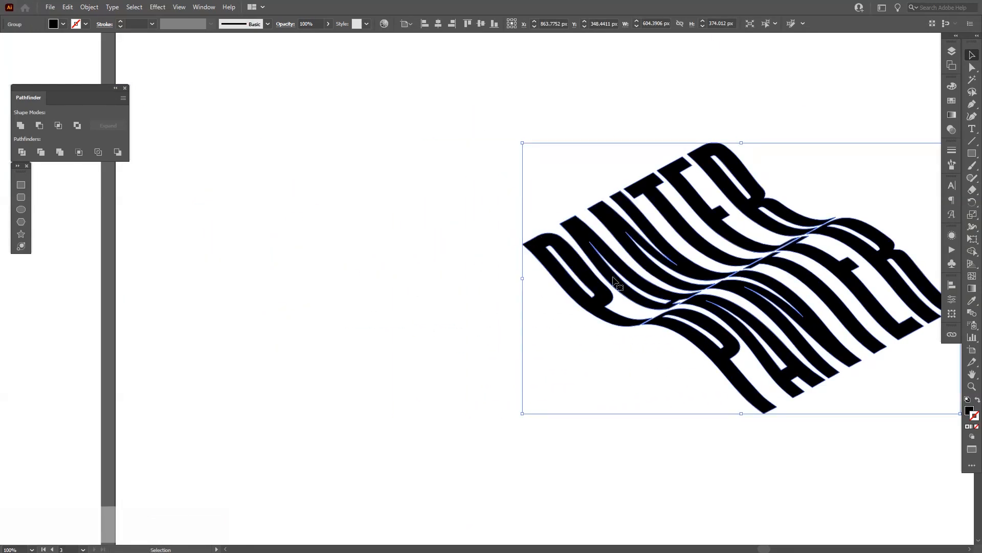
Step: Select the leftover invisible wave surface paths and remove them from the artboard
{"action": "mouse_move", "coordinate": [239, 99]}
{"action": "left_mouse_down"}
{"action": "mouse_move", "coordinate": [449, 404]}
{"action": "mouse_move", "coordinate": [494, 441]}
{"action": "left_mouse_up"}
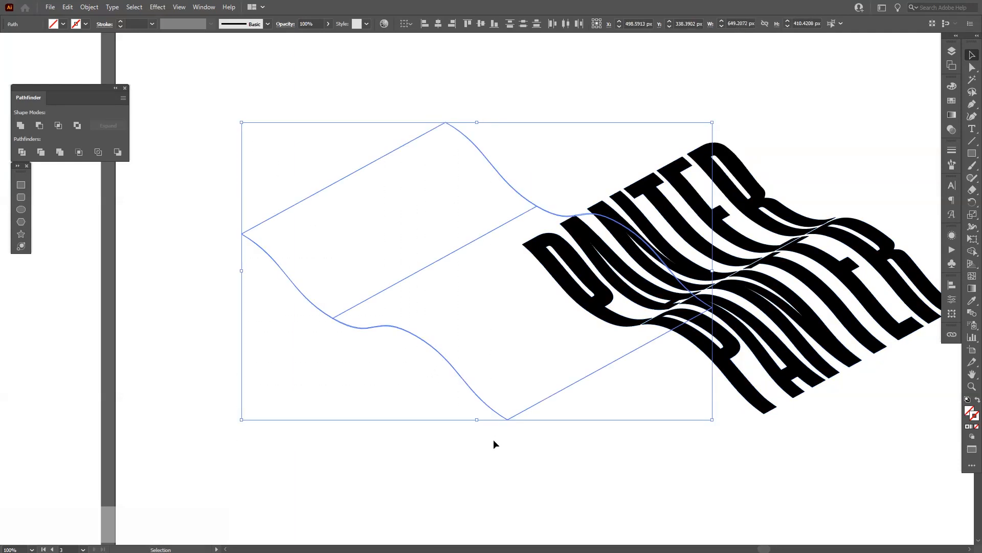
{"action": "left_click_drag", "start_coordinate": [433, 348], "coordinate": [354, 336]}
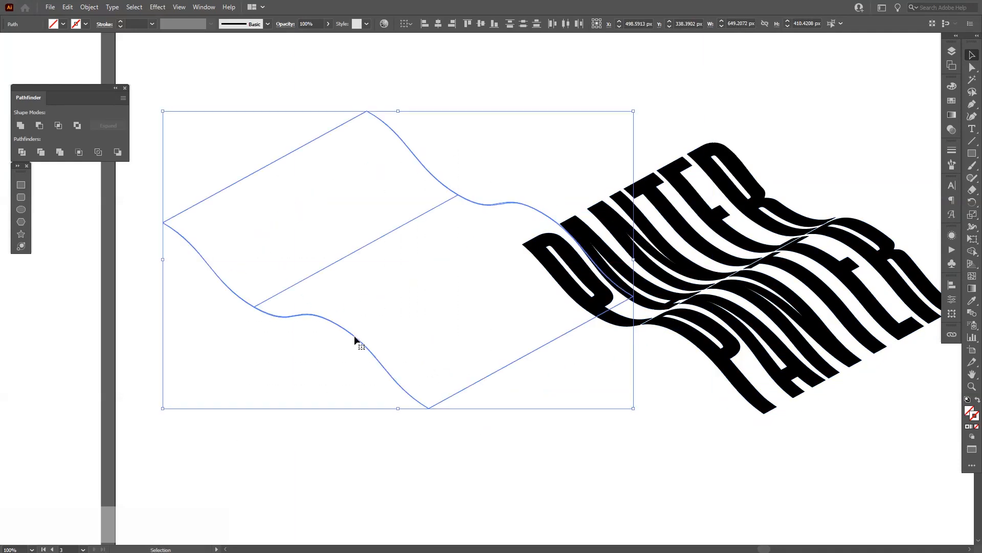
{"action": "key", "text": "ctrl+shift+a"}
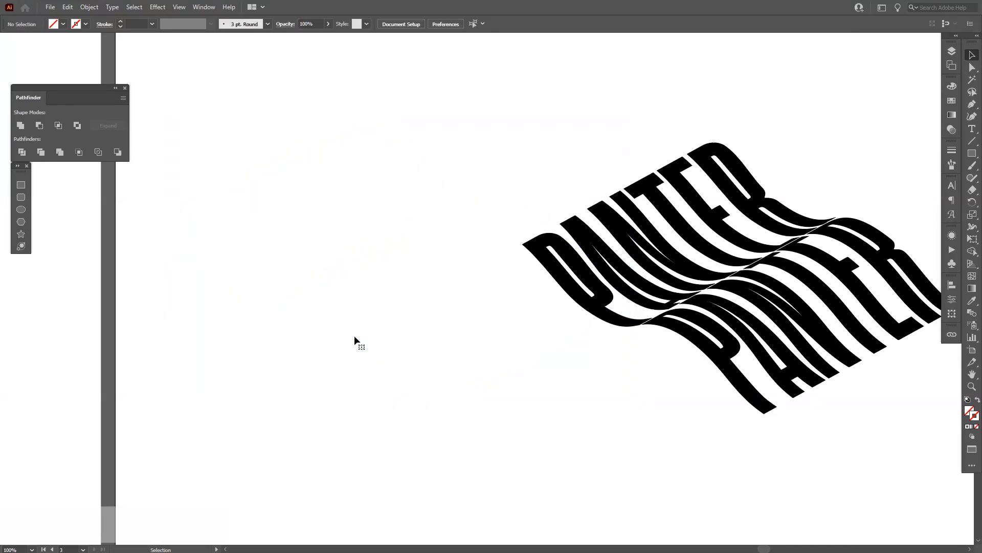
Step: Scale the PANTER lettering down proportionally to about 332 × 205 px, move it to the artboard's upper-left area, and deselect it
{"action": "scroll", "coordinate": [354, 338], "scroll_direction": "down", "scroll_amount": 2}
{"action": "scroll", "coordinate": [492, 363], "scroll_direction": "up", "scroll_amount": 1}
{"action": "left_click_drag", "start_coordinate": [496, 273], "coordinate": [852, 404]}
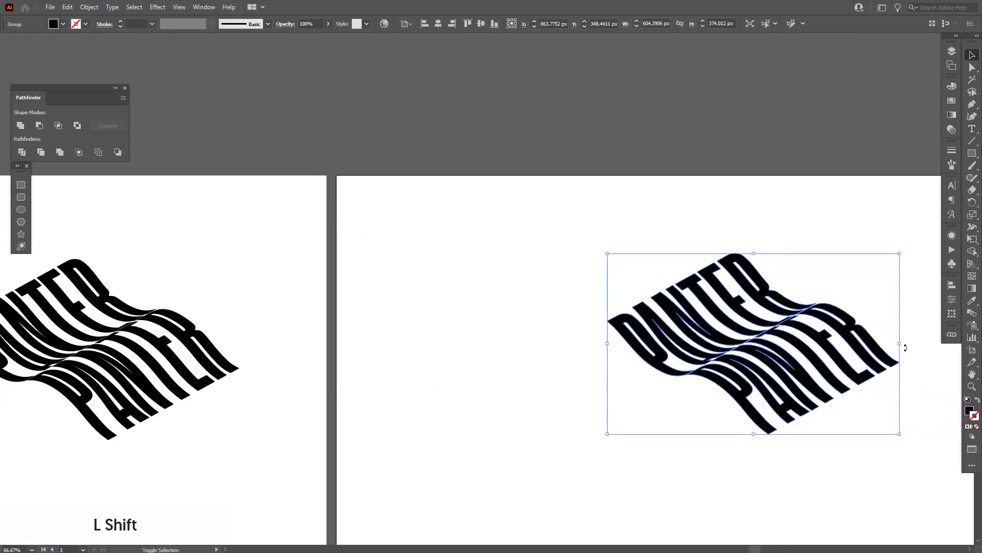
{"action": "left_click_drag", "start_coordinate": [899, 345], "coordinate": [768, 347]}
{"action": "left_click_drag", "start_coordinate": [669, 340], "coordinate": [487, 261]}
{"action": "key", "text": "ctrl+shift+a"}
Step: Duplicate the small PANTER lettering directly below the original
{"action": "scroll", "coordinate": [376, 194], "scroll_direction": "up", "scroll_amount": 1}
{"action": "left_click_drag", "start_coordinate": [683, 384], "coordinate": [665, 302]}
{"action": "left_click_drag", "start_coordinate": [452, 233], "coordinate": [455, 361]}
{"action": "scroll", "coordinate": [459, 406], "scroll_direction": "up", "scroll_amount": 2}
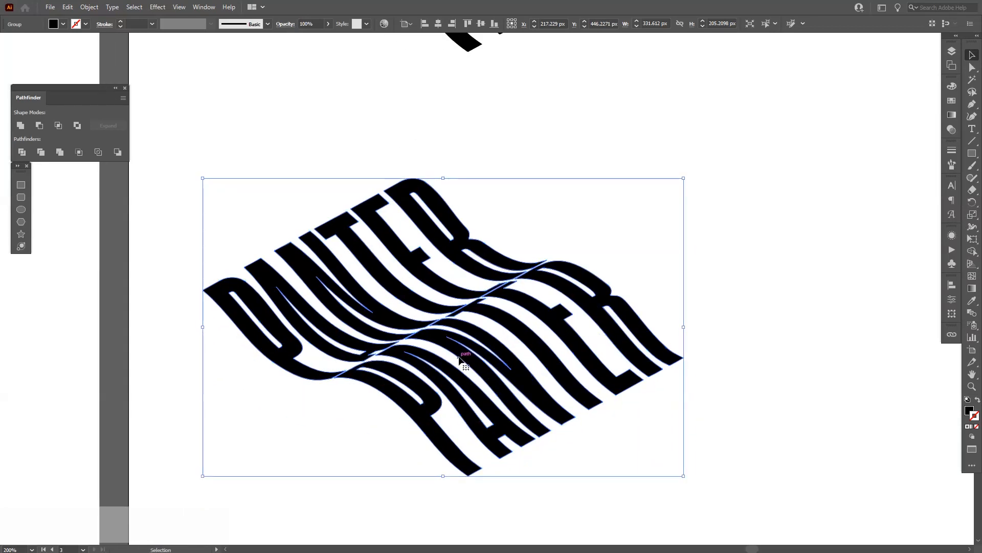
Step: Fill the lower PANTER lettering with a linear white-to-black gradient and remove its stroke
{"action": "left_click", "coordinate": [951, 116]}
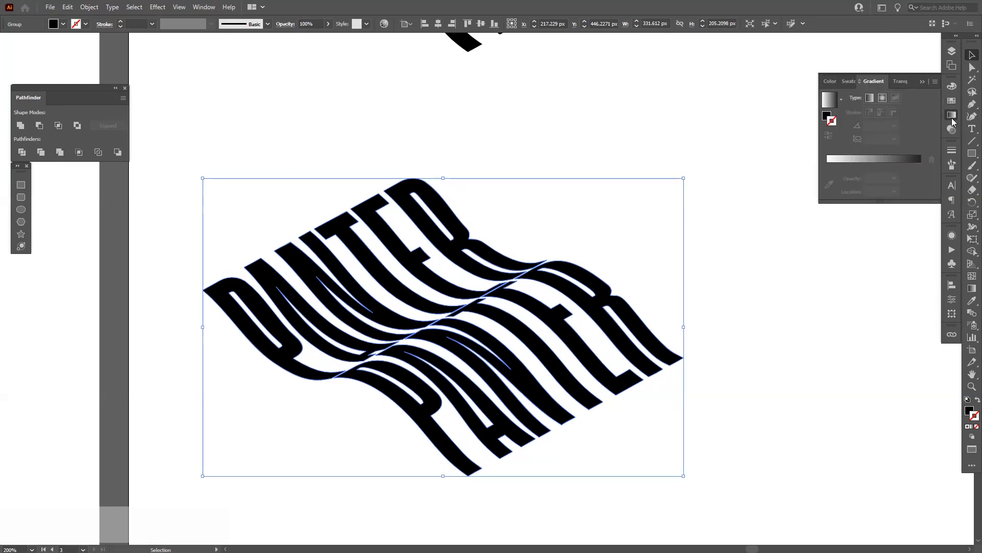
{"action": "left_click", "coordinate": [860, 161]}
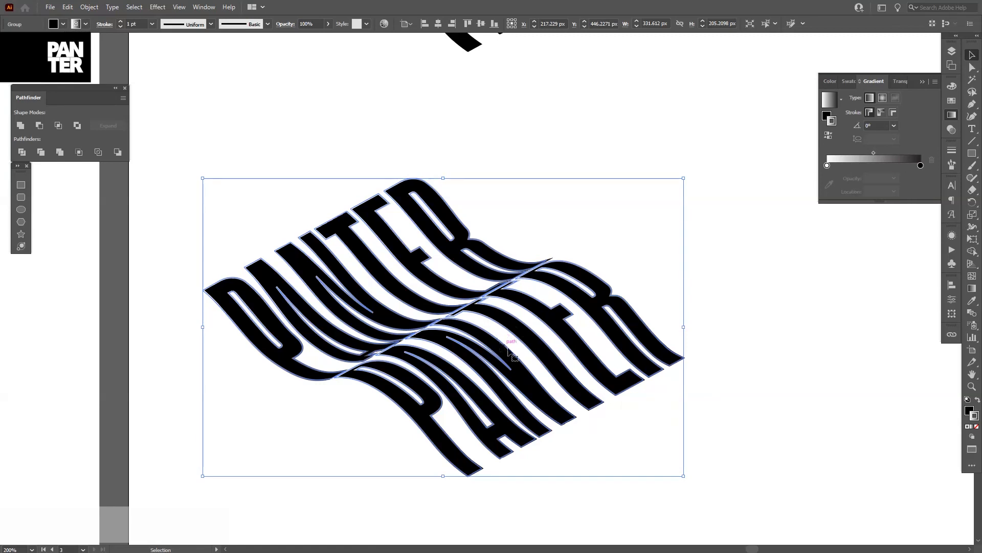
{"action": "scroll", "coordinate": [523, 381], "scroll_direction": "up", "scroll_amount": 3}
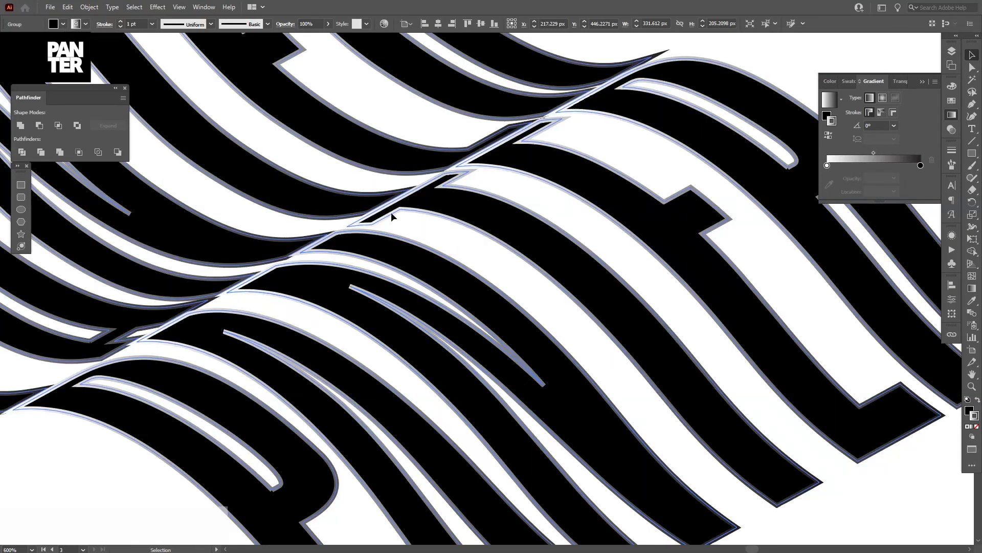
{"action": "scroll", "coordinate": [430, 267], "scroll_direction": "down", "scroll_amount": 1}
{"action": "left_click_drag", "start_coordinate": [437, 271], "coordinate": [435, 245]}
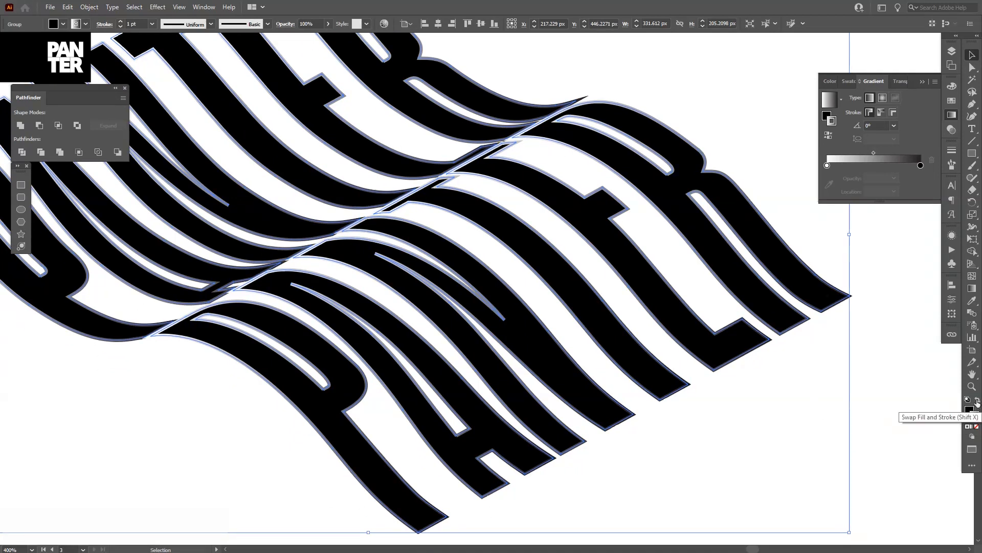
{"action": "left_click", "coordinate": [977, 403]}
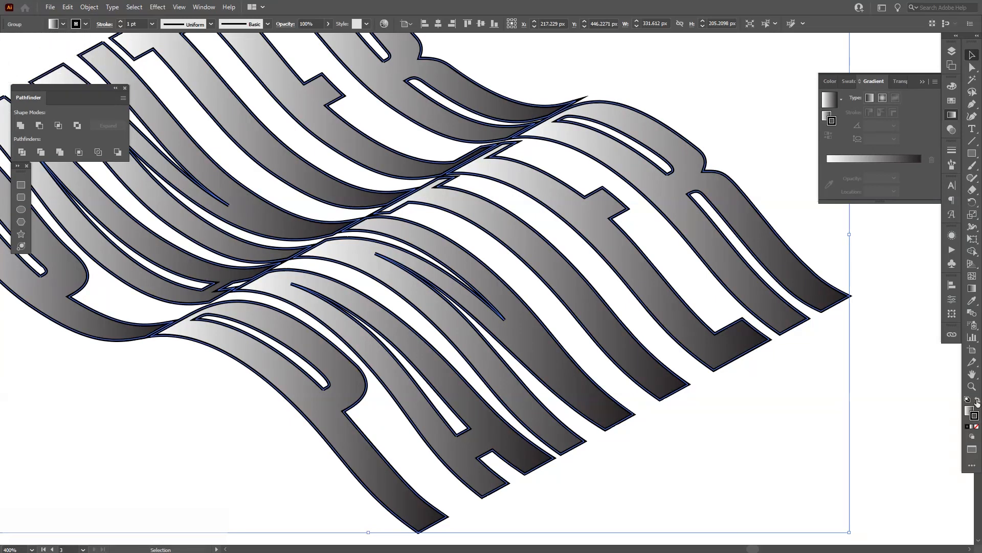
{"action": "left_click", "coordinate": [978, 428]}
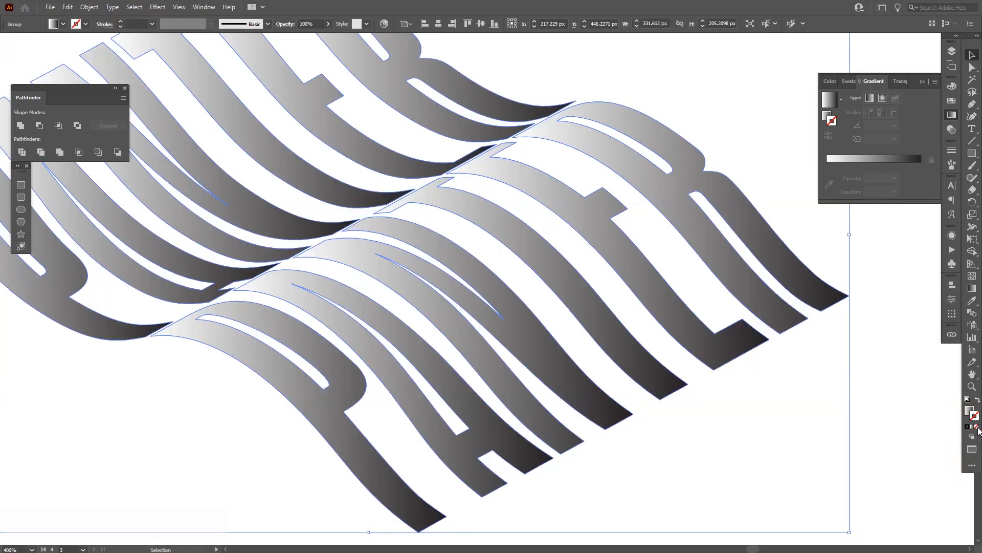
{"action": "left_click", "coordinate": [973, 412]}
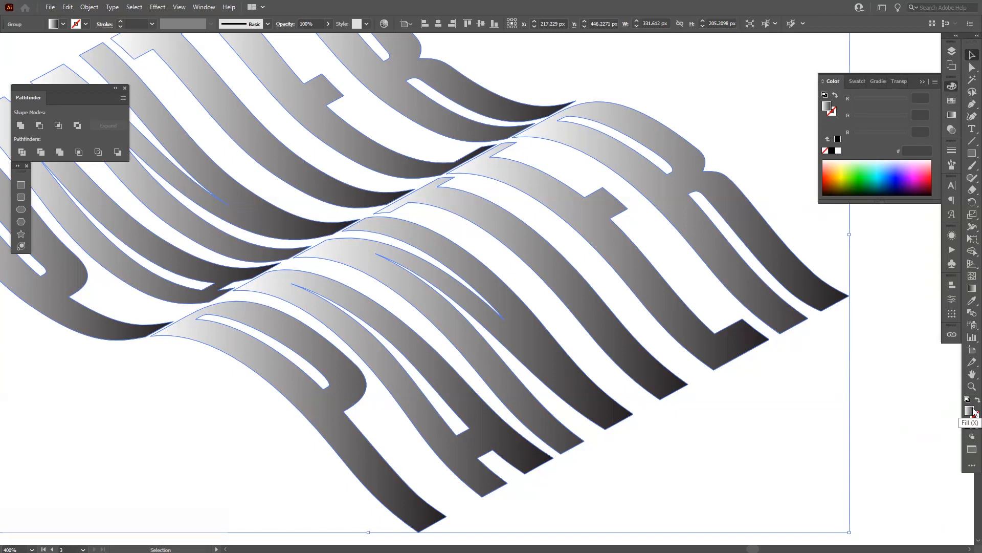
Step: Draw the gradient diagonally across the whole lettering at about -49° and reverse it so dark comes first
{"action": "scroll", "coordinate": [677, 360], "scroll_direction": "down", "scroll_amount": 2}
{"action": "key", "text": "space"}
{"action": "left_click_drag", "start_coordinate": [678, 360], "coordinate": [649, 373]}
{"action": "key", "text": "g"}
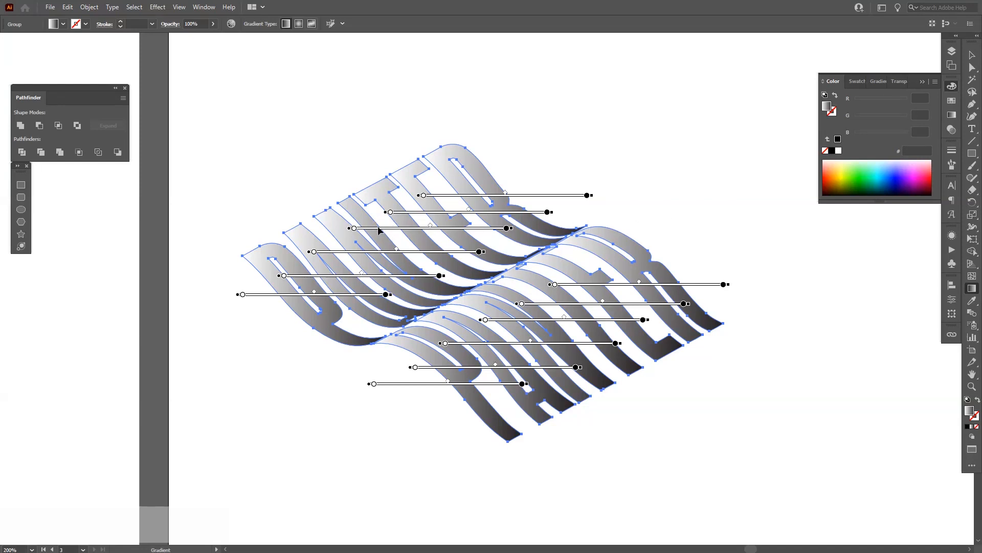
{"action": "mouse_move", "coordinate": [390, 164]}
{"action": "left_mouse_down"}
{"action": "mouse_move", "coordinate": [591, 354]}
{"action": "mouse_move", "coordinate": [581, 402]}
{"action": "mouse_move", "coordinate": [589, 392]}
{"action": "left_mouse_up"}
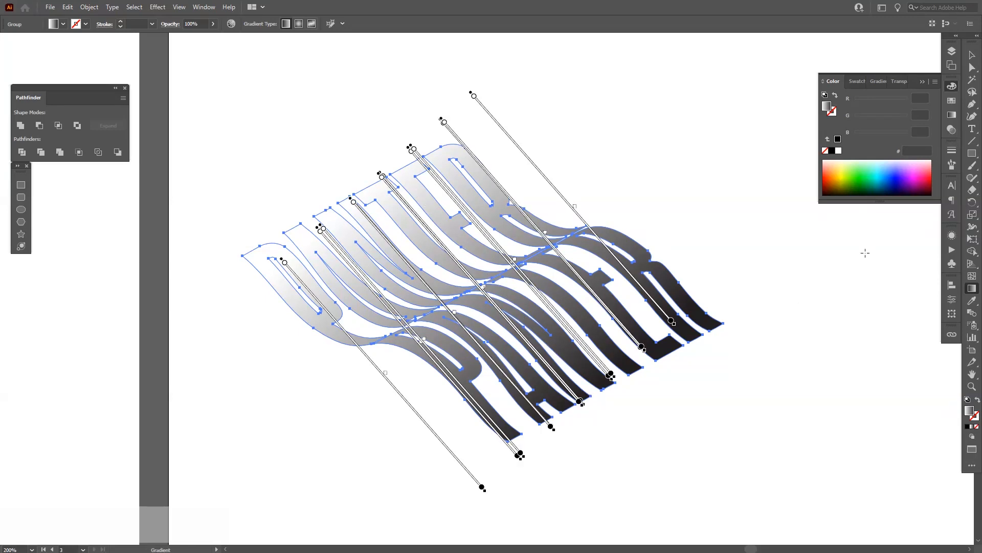
{"action": "left_click", "coordinate": [952, 115]}
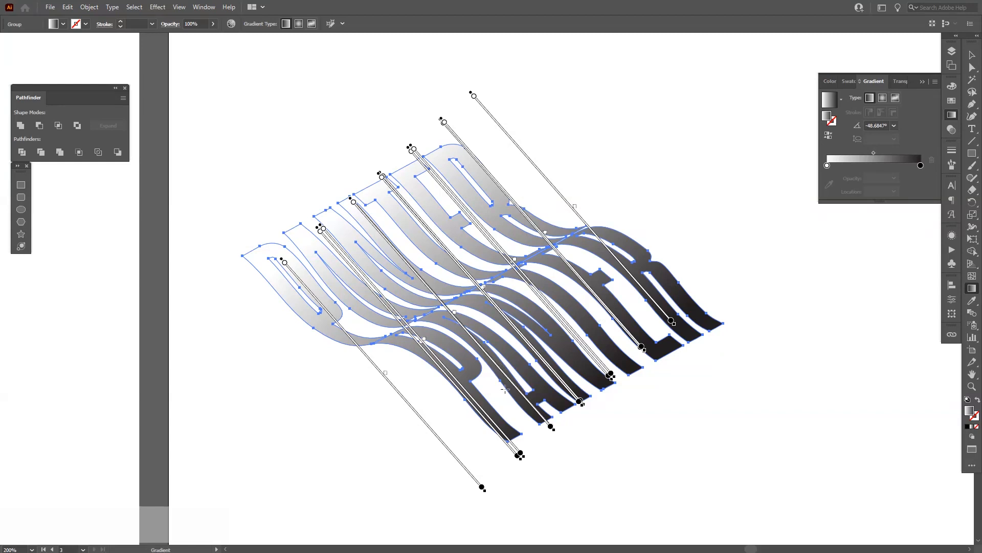
{"action": "left_click", "coordinate": [829, 135]}
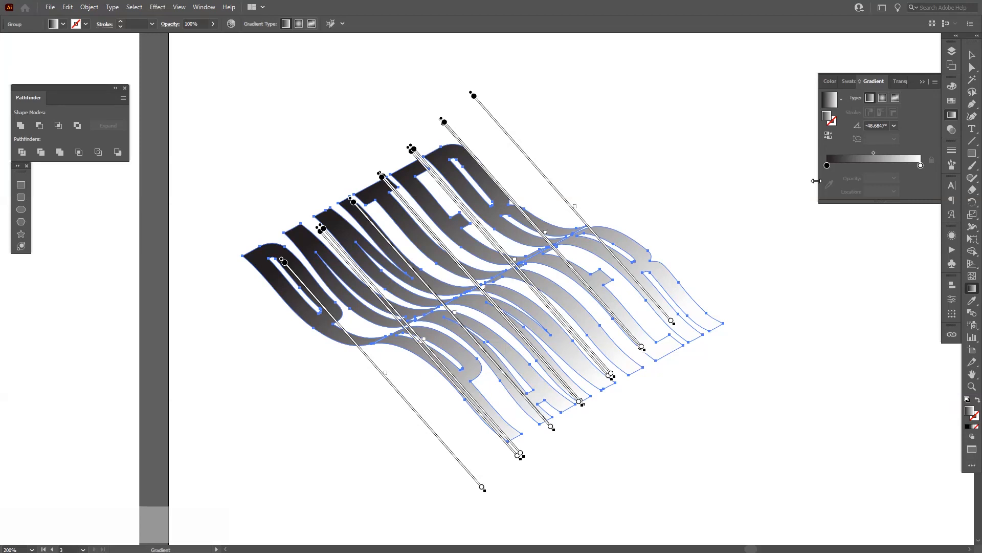
Step: Recolor the gradient's white stop to R=230 G=230 B=230 and its black stop to a dark gray swatch
{"action": "double_click", "coordinate": [921, 166]}
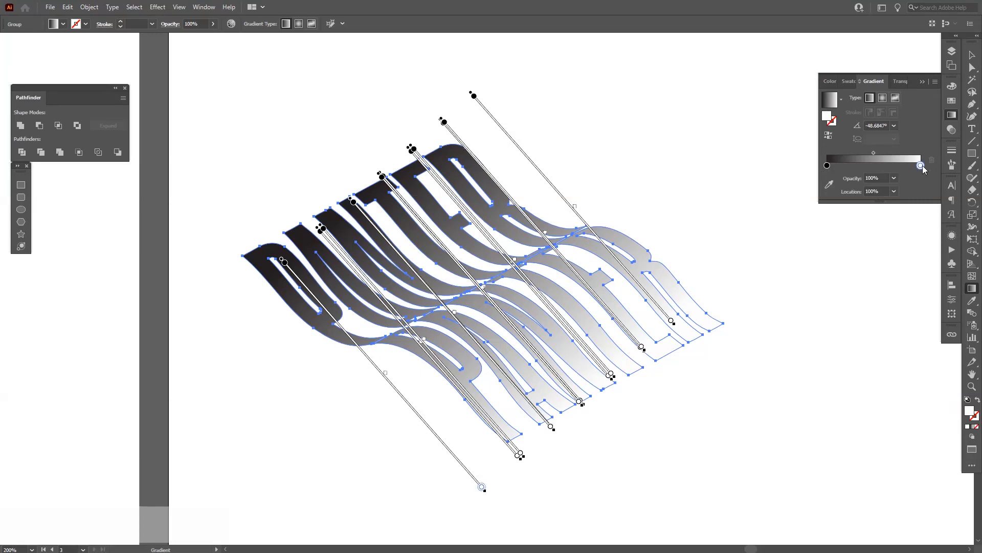
{"action": "left_click", "coordinate": [876, 220]}
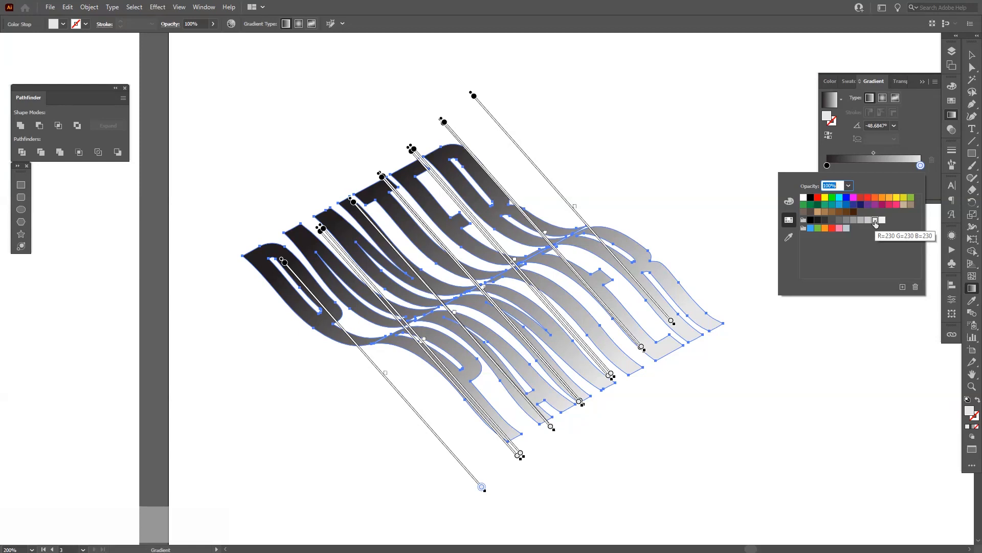
{"action": "double_click", "coordinate": [828, 165]}
{"action": "left_click", "coordinate": [825, 220]}
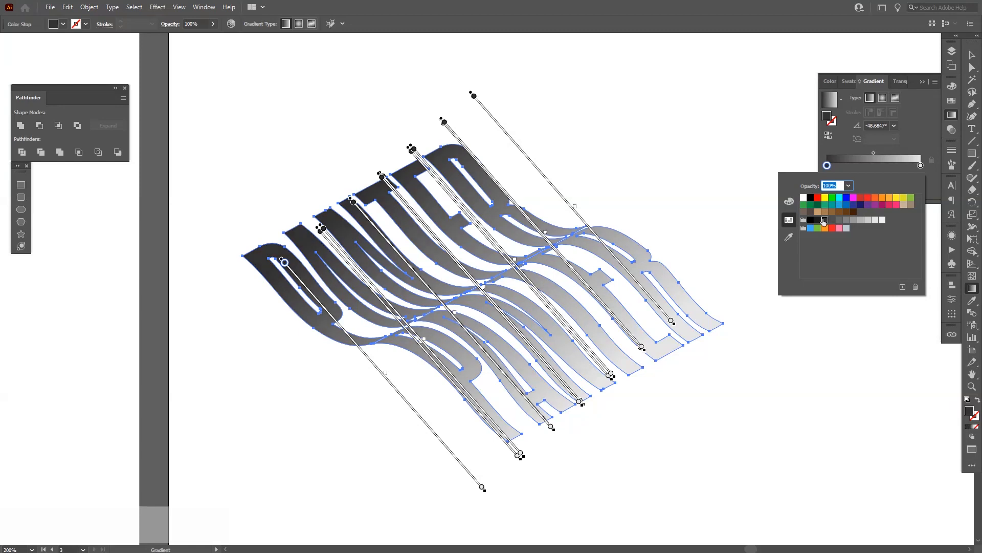
Step: Duplicate the dark gray stop to the middle of the gradient and move the light gray stop to about 75%
{"action": "left_click", "coordinate": [828, 166]}
{"action": "left_click_drag", "start_coordinate": [828, 166], "coordinate": [901, 167]}
{"action": "left_click", "coordinate": [910, 168]}
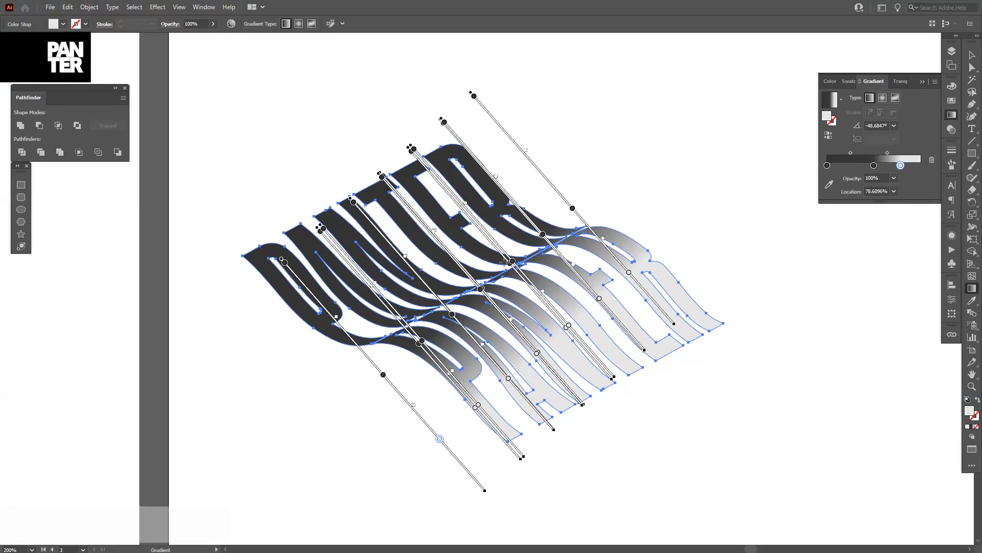
{"action": "left_click_drag", "start_coordinate": [901, 166], "coordinate": [897, 166]}
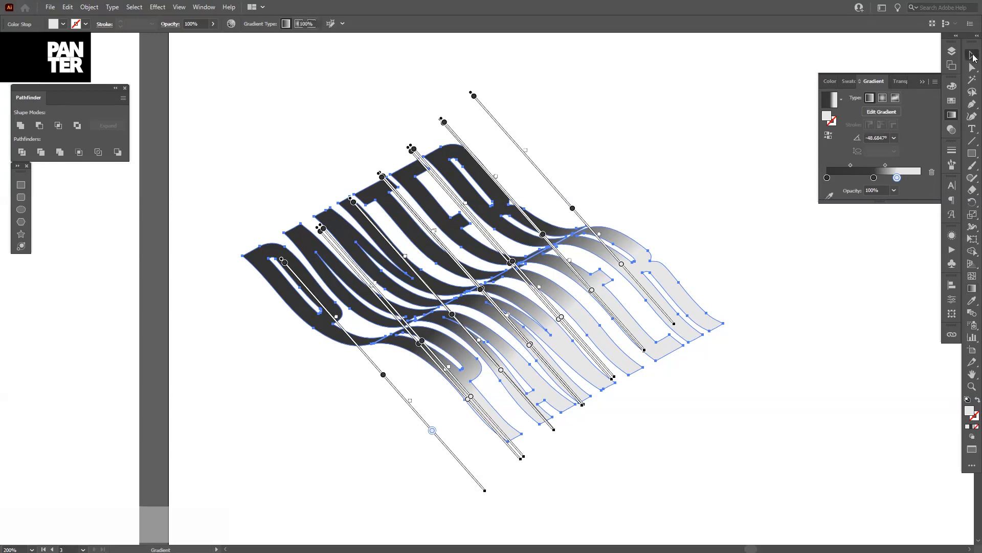
Step: Redraw the gradient across the whole lettering at about -59° so the transition follows the wave's fold
{"action": "left_click", "coordinate": [973, 56]}
{"action": "key", "text": "g"}
{"action": "mouse_move", "coordinate": [390, 158]}
{"action": "left_mouse_down"}
{"action": "mouse_move", "coordinate": [500, 285]}
{"action": "mouse_move", "coordinate": [516, 363]}
{"action": "mouse_move", "coordinate": [463, 366]}
{"action": "mouse_move", "coordinate": [532, 404]}
{"action": "mouse_move", "coordinate": [668, 359]}
{"action": "mouse_move", "coordinate": [614, 363]}
{"action": "mouse_move", "coordinate": [471, 333]}
{"action": "mouse_move", "coordinate": [412, 430]}
{"action": "mouse_move", "coordinate": [563, 396]}
{"action": "mouse_move", "coordinate": [532, 388]}
{"action": "mouse_move", "coordinate": [547, 420]}
{"action": "left_mouse_up"}
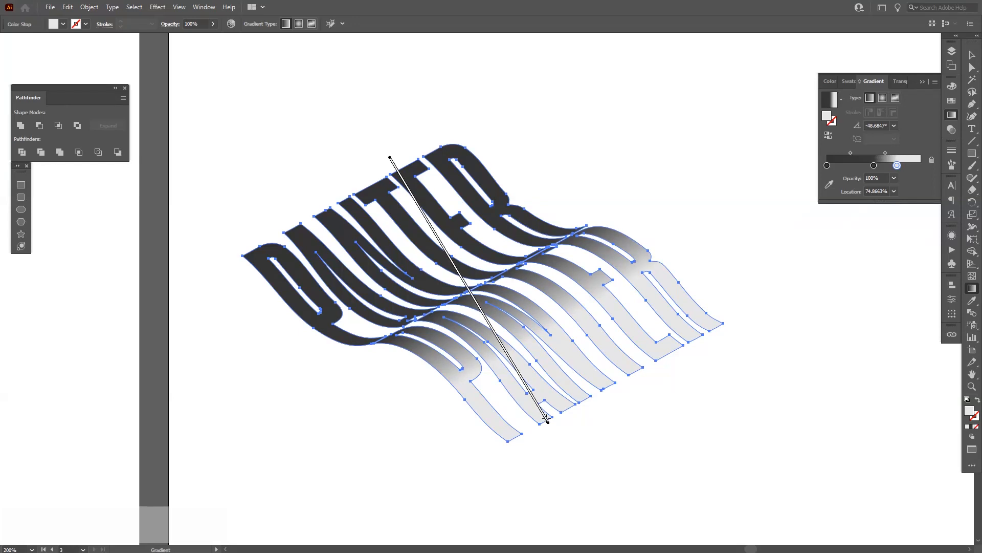
{"action": "left_click", "coordinate": [972, 55]}
Step: Move the inner dark stop just before the gradient's middle and the light stop to about 59%, and remove the starting dark stop
{"action": "left_click_drag", "start_coordinate": [896, 165], "coordinate": [869, 165]}
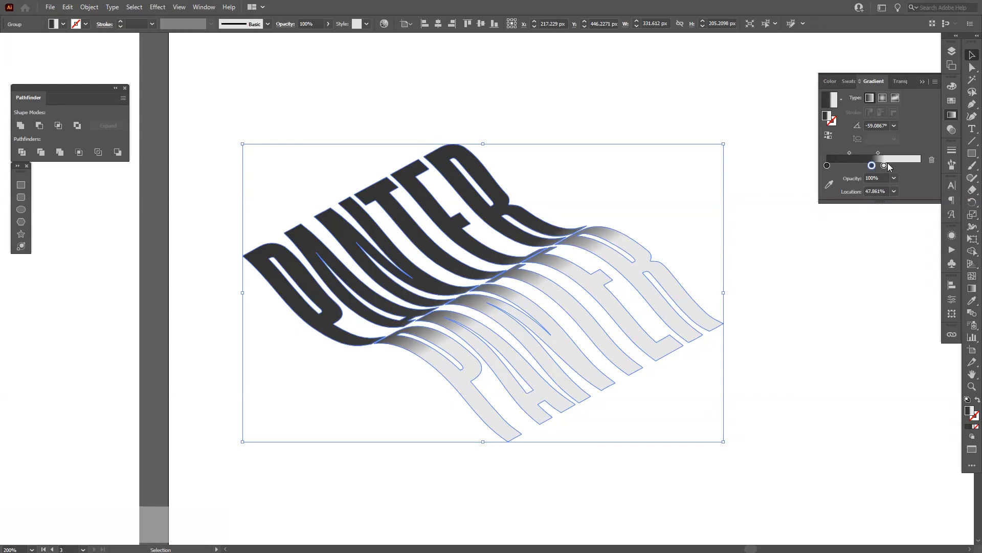
{"action": "left_click_drag", "start_coordinate": [887, 165], "coordinate": [870, 164]}
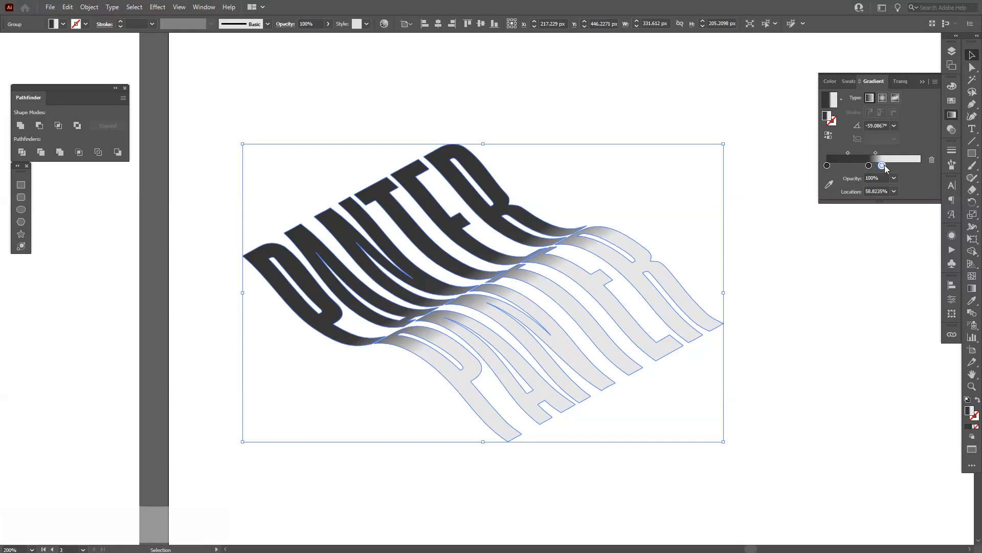
{"action": "left_click_drag", "start_coordinate": [826, 164], "coordinate": [825, 181]}
{"action": "left_click", "coordinate": [869, 166]}
{"action": "key", "text": "alt"}
{"action": "key", "text": "alt"}
{"action": "left_click_drag", "start_coordinate": [869, 166], "coordinate": [847, 170]}
{"action": "left_click", "coordinate": [847, 167]}
{"action": "left_click_drag", "start_coordinate": [846, 169], "coordinate": [846, 187]}
Step: Duplicate the light gray stop to the start of the gradient at 0%
{"action": "left_click", "coordinate": [882, 166]}
{"action": "key", "text": "alt"}
{"action": "left_click_drag", "start_coordinate": [882, 167], "coordinate": [817, 168]}
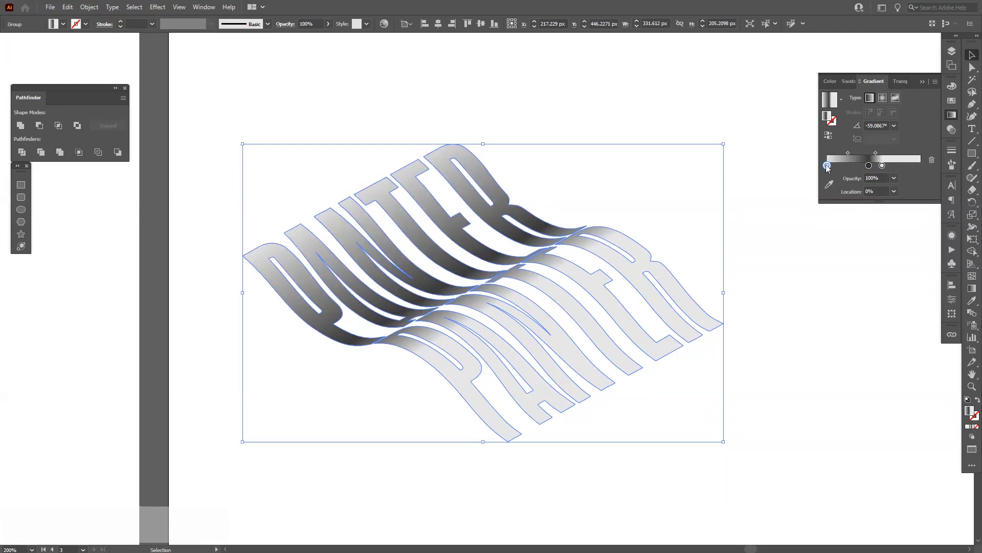
Step: Refine the fold shading: shift both light stops, place the dark stop at about 51%, and set the midpoints to about 63% and 27%
{"action": "mouse_move", "coordinate": [827, 166]}
{"action": "left_mouse_down"}
{"action": "mouse_move", "coordinate": [847, 169]}
{"action": "mouse_move", "coordinate": [860, 152]}
{"action": "left_mouse_up"}
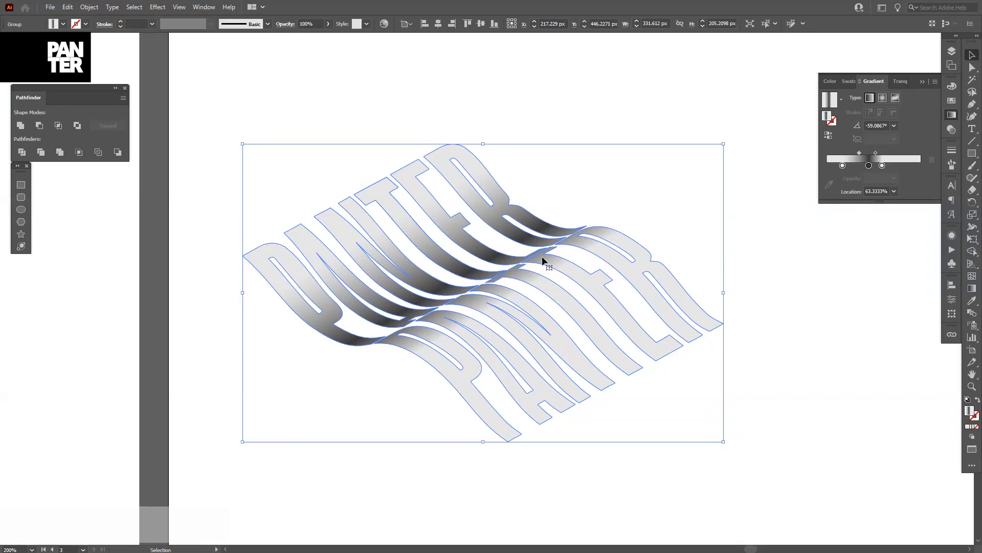
{"action": "left_click_drag", "start_coordinate": [869, 166], "coordinate": [874, 167]}
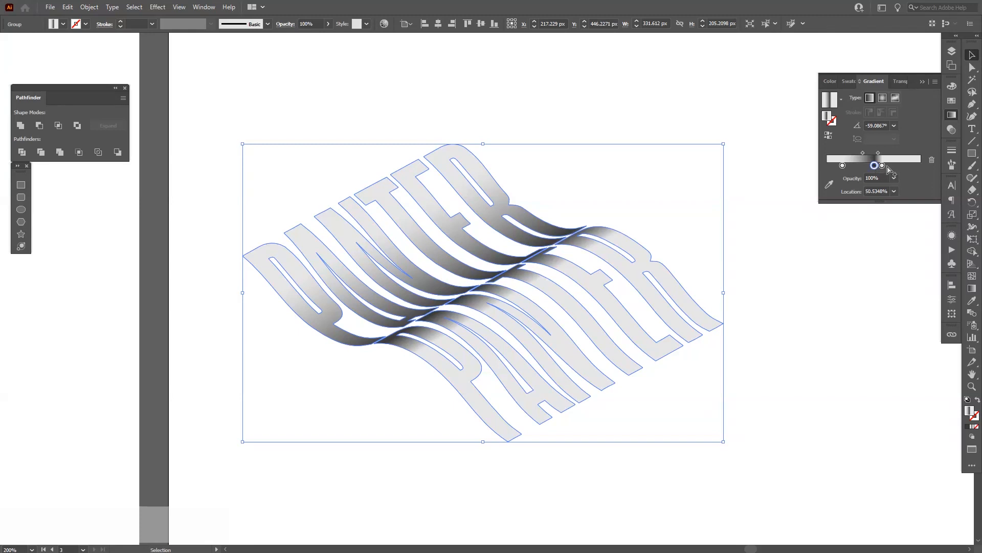
{"action": "mouse_move", "coordinate": [883, 165]}
{"action": "left_mouse_down"}
{"action": "mouse_move", "coordinate": [895, 166]}
{"action": "mouse_move", "coordinate": [881, 153]}
{"action": "left_mouse_up"}
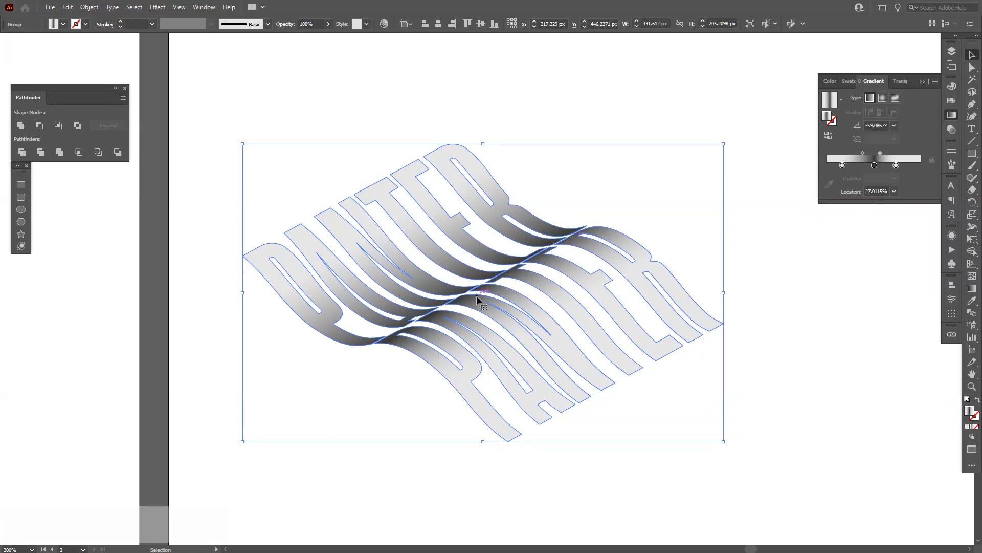
Step: Duplicate the gradient-shaded PANTER lettering diagonally below the original so their edges meet and the wave continues
{"action": "left_click", "coordinate": [755, 228]}
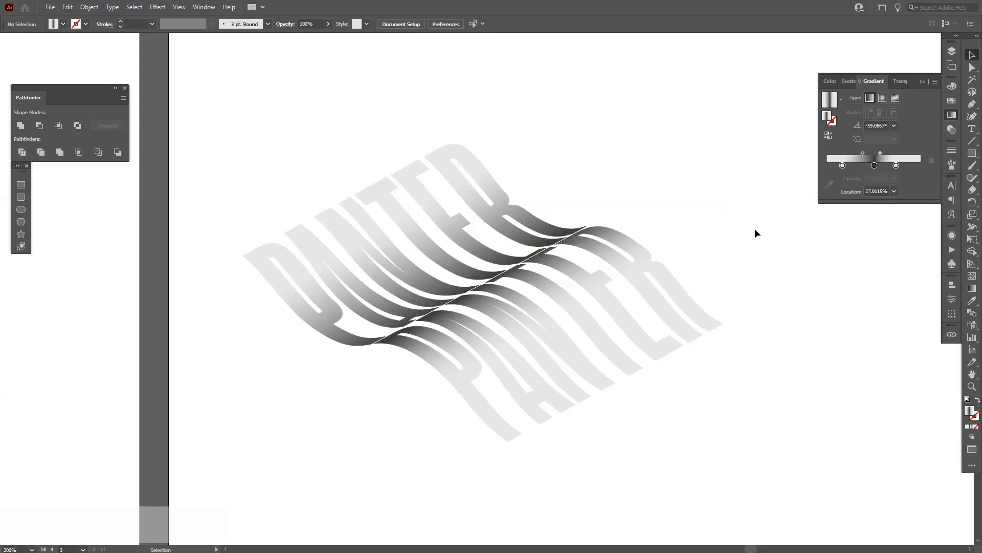
{"action": "left_click_drag", "start_coordinate": [691, 233], "coordinate": [658, 191]}
{"action": "scroll", "coordinate": [697, 207], "scroll_direction": "down", "scroll_amount": 2}
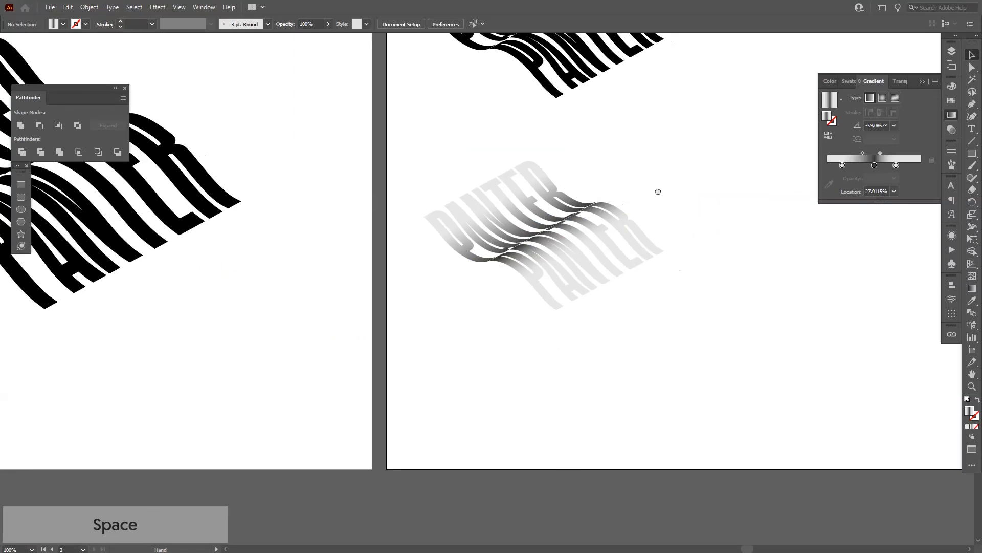
{"action": "scroll", "coordinate": [625, 177], "scroll_direction": "up", "scroll_amount": 1}
{"action": "left_click_drag", "start_coordinate": [586, 184], "coordinate": [564, 162]}
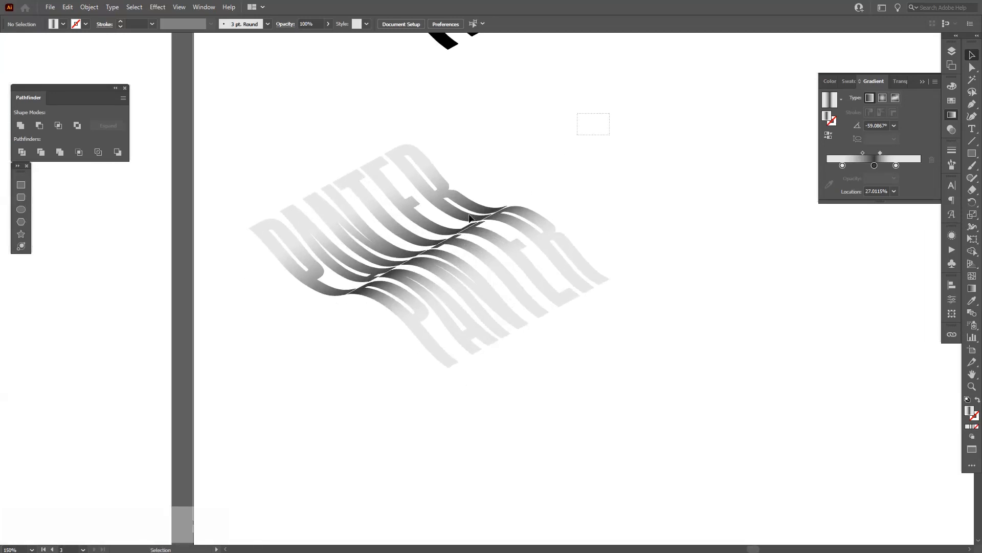
{"action": "left_click", "coordinate": [404, 277]}
{"action": "mouse_move", "coordinate": [401, 254]}
{"action": "left_mouse_down"}
{"action": "mouse_move", "coordinate": [609, 391]}
{"action": "mouse_move", "coordinate": [587, 394]}
{"action": "left_mouse_up"}
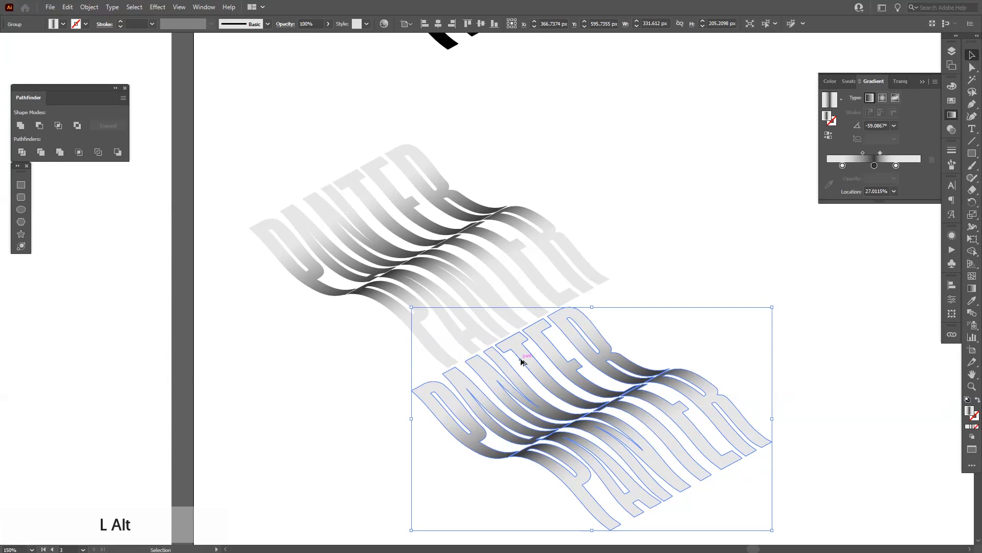
{"action": "scroll", "coordinate": [511, 360], "scroll_direction": "up", "scroll_amount": 1}
{"action": "mouse_move", "coordinate": [510, 362]}
{"action": "left_mouse_down"}
{"action": "mouse_move", "coordinate": [546, 339]}
{"action": "mouse_move", "coordinate": [449, 384]}
{"action": "mouse_move", "coordinate": [420, 364]}
{"action": "left_mouse_up"}
{"action": "scroll", "coordinate": [548, 345], "scroll_direction": "up", "scroll_amount": 4}
{"action": "left_click", "coordinate": [375, 402]}
{"action": "scroll", "coordinate": [373, 402], "scroll_direction": "down", "scroll_amount": 4}
{"action": "left_click_drag", "start_coordinate": [348, 416], "coordinate": [391, 405]}
{"action": "scroll", "coordinate": [391, 405], "scroll_direction": "up", "scroll_amount": 1}
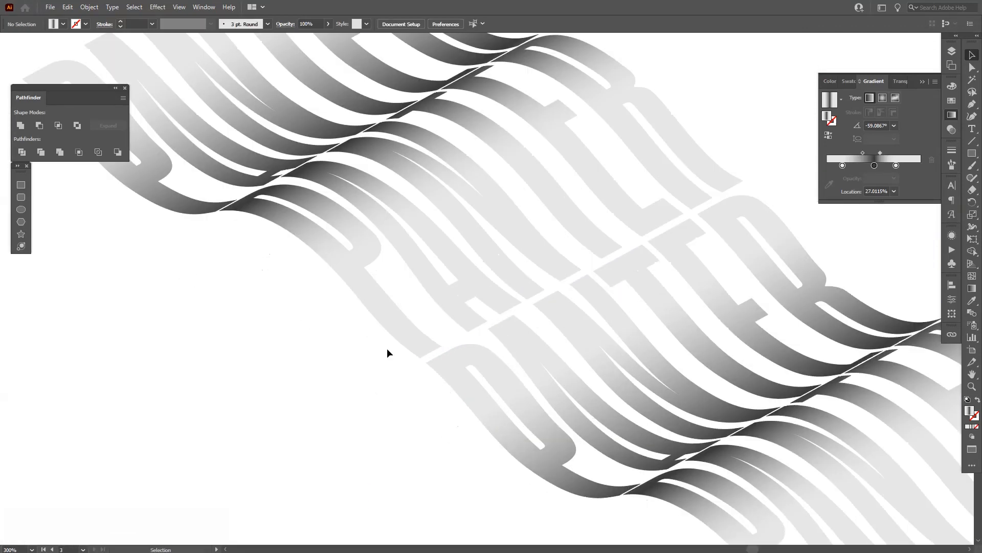
Step: Try to reshape the end curve of the source wave path on the neighbouring artboard with its anchor handle
{"action": "scroll", "coordinate": [457, 400], "scroll_direction": "down", "scroll_amount": 4}
{"action": "left_click_drag", "start_coordinate": [546, 323], "coordinate": [713, 314]}
{"action": "scroll", "coordinate": [572, 321], "scroll_direction": "down", "scroll_amount": 1}
{"action": "left_click", "coordinate": [420, 294]}
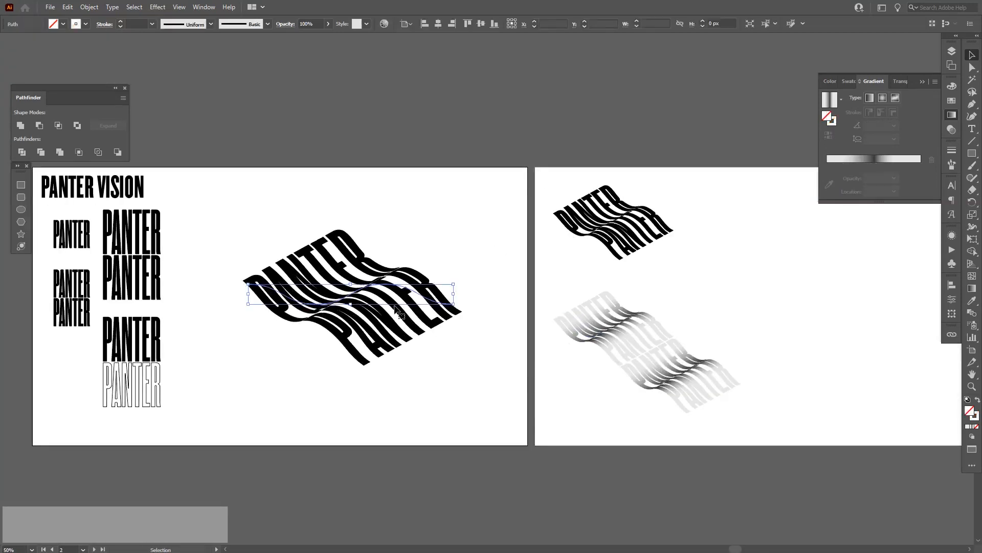
{"action": "scroll", "coordinate": [330, 277], "scroll_direction": "up", "scroll_amount": 2}
{"action": "key", "text": "a"}
{"action": "scroll", "coordinate": [570, 331], "scroll_direction": "up", "scroll_amount": 1}
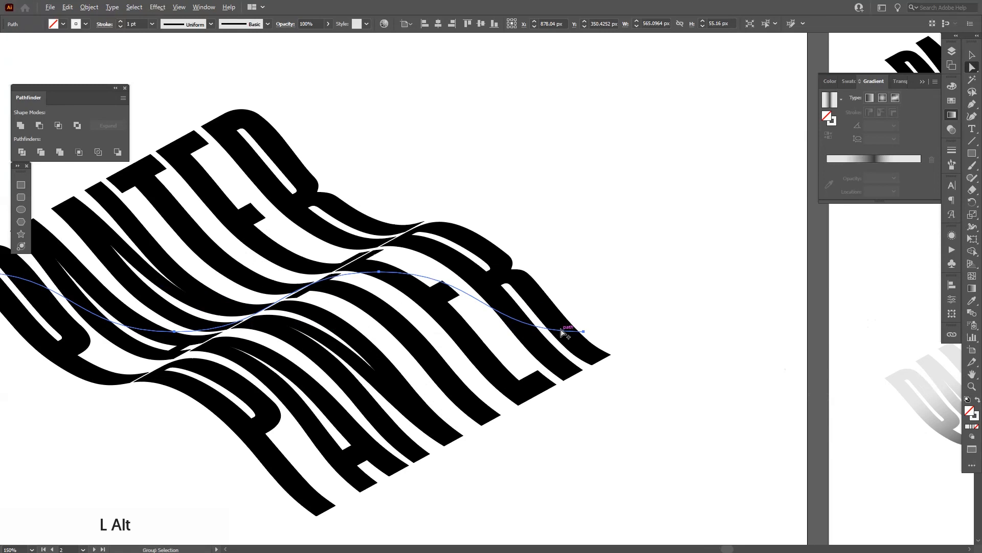
{"action": "left_click", "coordinate": [583, 332]}
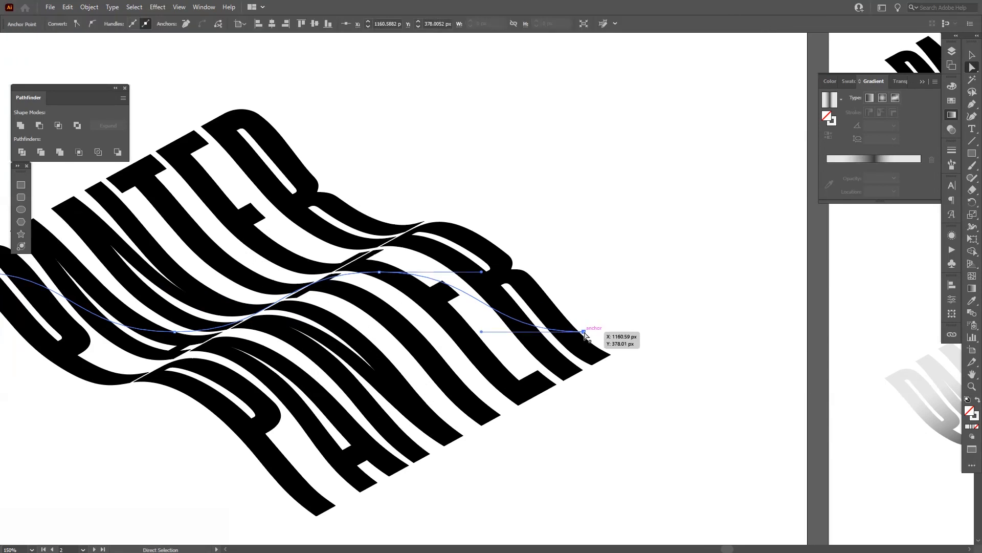
{"action": "key", "text": "space"}
{"action": "left_click_drag", "start_coordinate": [585, 333], "coordinate": [731, 308]}
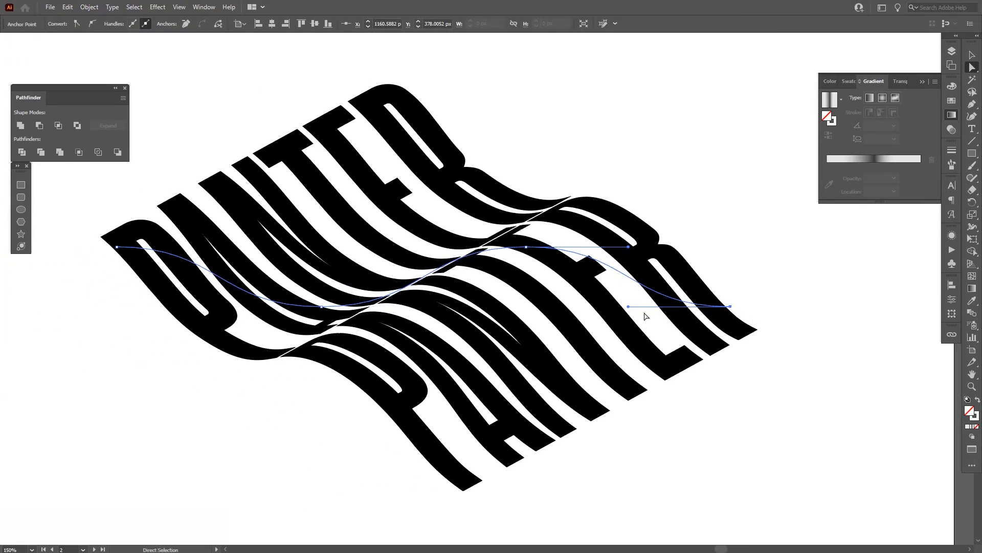
{"action": "left_click_drag", "start_coordinate": [628, 307], "coordinate": [655, 309]}
{"action": "key", "text": "ctrl+z"}
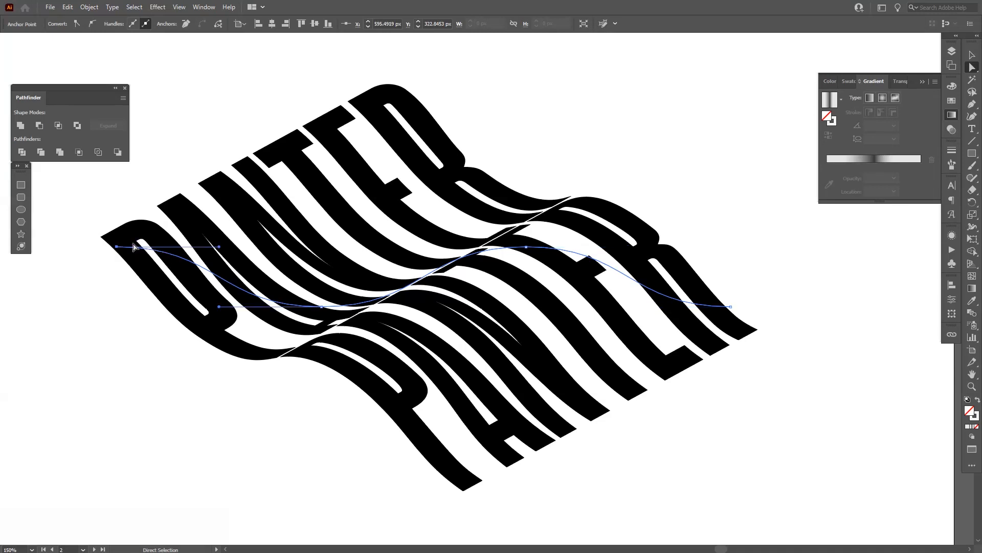
Step: Try to reshape the source wave's start by angling its first handle downward, inspect the warped letters, and undo the change
{"action": "left_click_drag", "start_coordinate": [218, 247], "coordinate": [183, 282]}
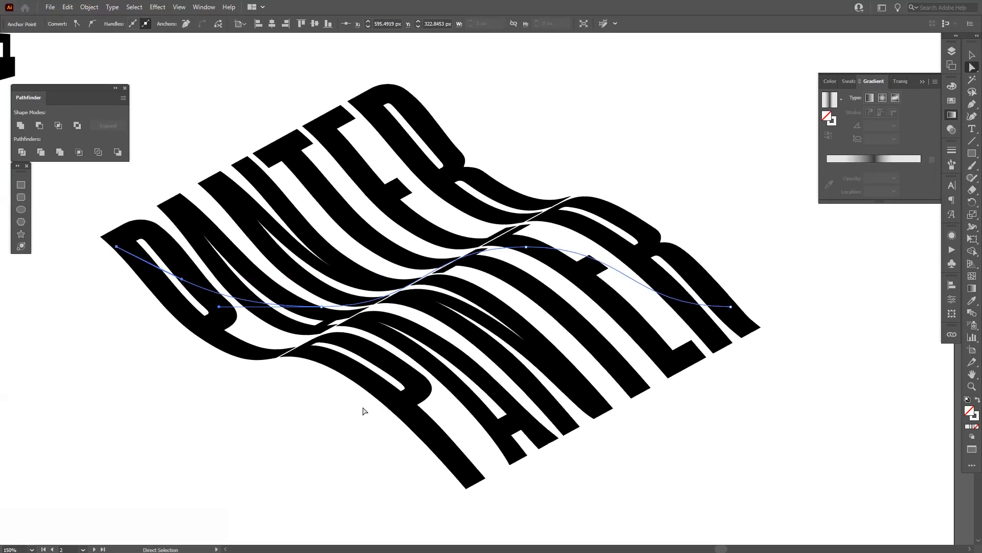
{"action": "scroll", "coordinate": [536, 404], "scroll_direction": "up", "scroll_amount": 2}
{"action": "key", "text": "space"}
{"action": "scroll", "coordinate": [532, 402], "scroll_direction": "up", "scroll_amount": 1}
{"action": "scroll", "coordinate": [546, 379], "scroll_direction": "up", "scroll_amount": 1}
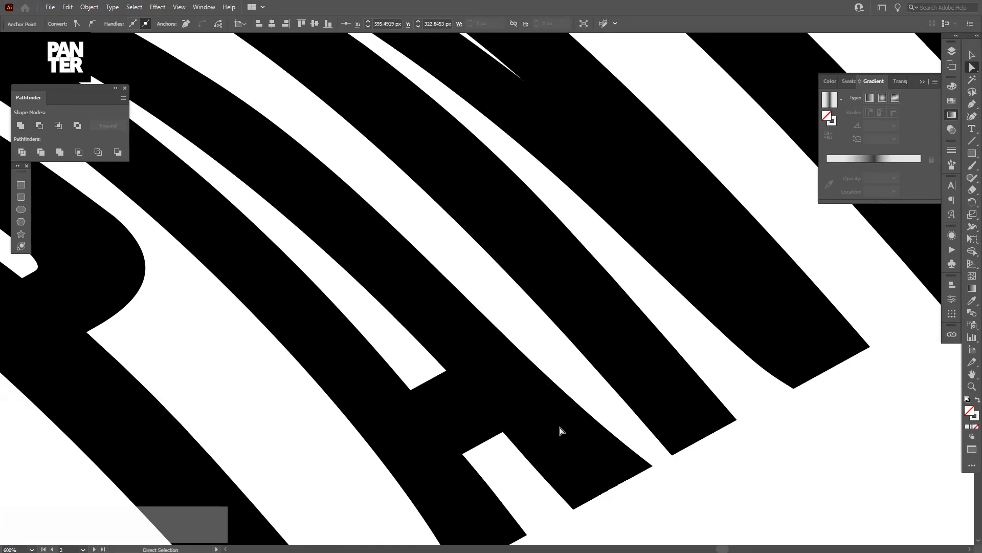
{"action": "scroll", "coordinate": [319, 180], "scroll_direction": "down", "scroll_amount": 3}
{"action": "key", "text": "space"}
{"action": "left_click_drag", "start_coordinate": [444, 209], "coordinate": [509, 338]}
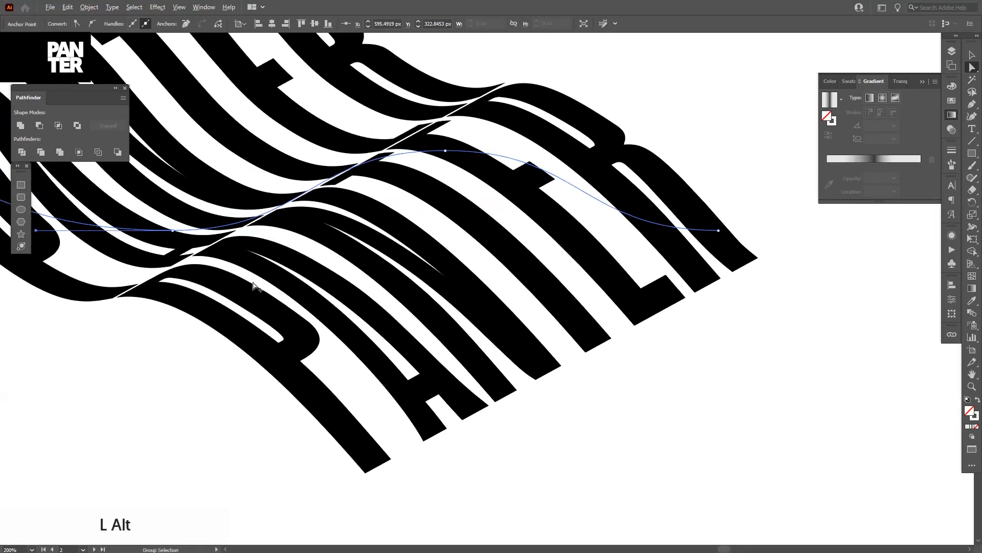
{"action": "key", "text": "space"}
{"action": "left_click_drag", "start_coordinate": [253, 282], "coordinate": [331, 268]}
{"action": "scroll", "coordinate": [331, 269], "scroll_direction": "down", "scroll_amount": 2}
{"action": "key", "text": "ctrl+z"}
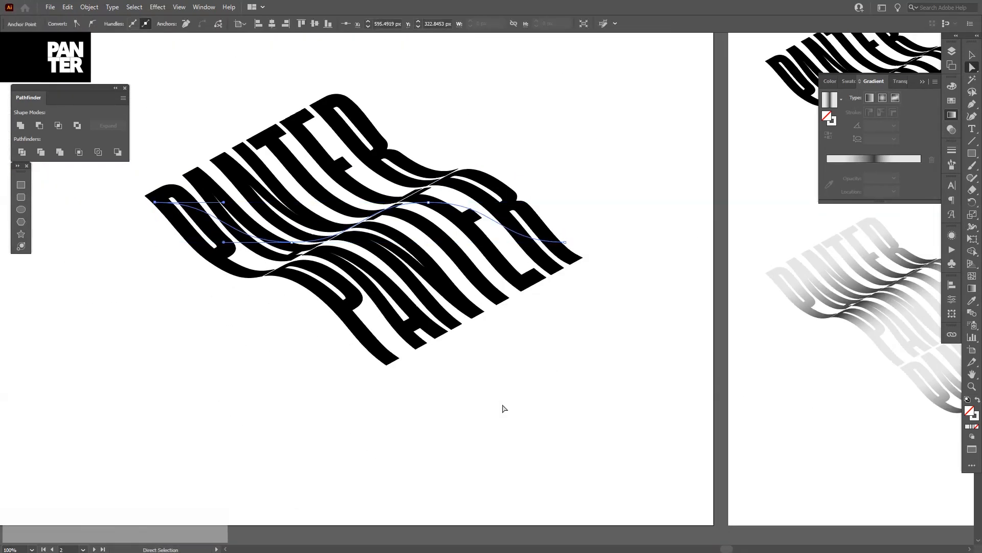
{"action": "key", "text": "v"}
{"action": "left_click", "coordinate": [540, 358]}
Step: Compare the folds of the black warped lettering with the two joined gradient-shaded copies
{"action": "key", "text": "space"}
{"action": "left_click_drag", "start_coordinate": [546, 361], "coordinate": [575, 383]}
{"action": "scroll", "coordinate": [402, 249], "scroll_direction": "up", "scroll_amount": 1}
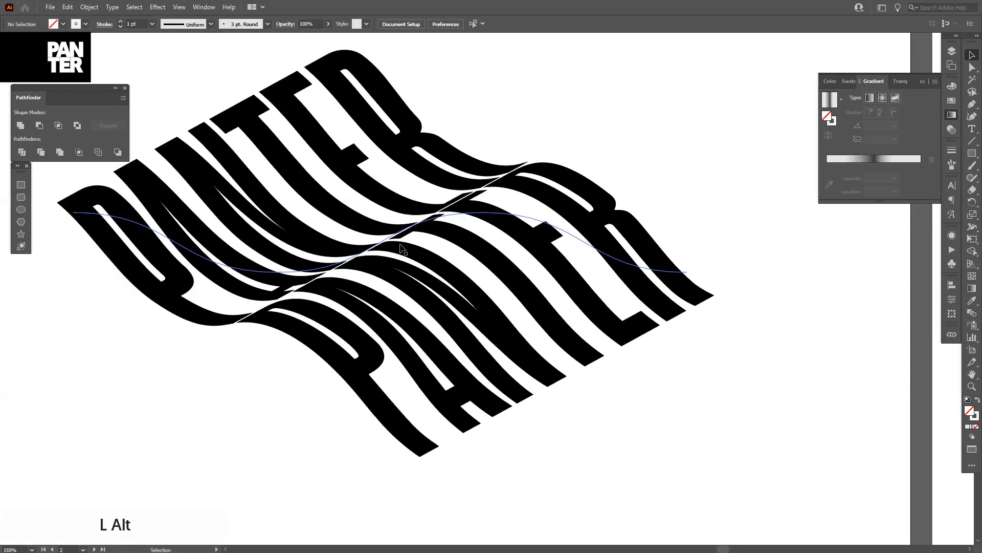
{"action": "scroll", "coordinate": [553, 327], "scroll_direction": "up", "scroll_amount": 1}
{"action": "scroll", "coordinate": [554, 329], "scroll_direction": "down", "scroll_amount": 3}
{"action": "key", "text": "space"}
{"action": "left_click_drag", "start_coordinate": [687, 340], "coordinate": [491, 321]}
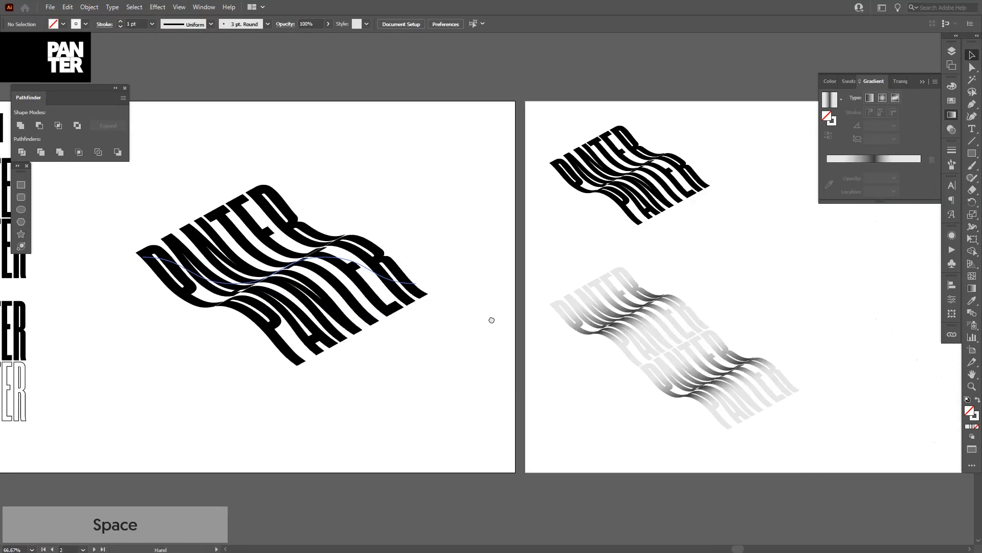
{"action": "scroll", "coordinate": [697, 304], "scroll_direction": "up", "scroll_amount": 1}
{"action": "key", "text": "space"}
{"action": "left_click_drag", "start_coordinate": [705, 302], "coordinate": [674, 290]}
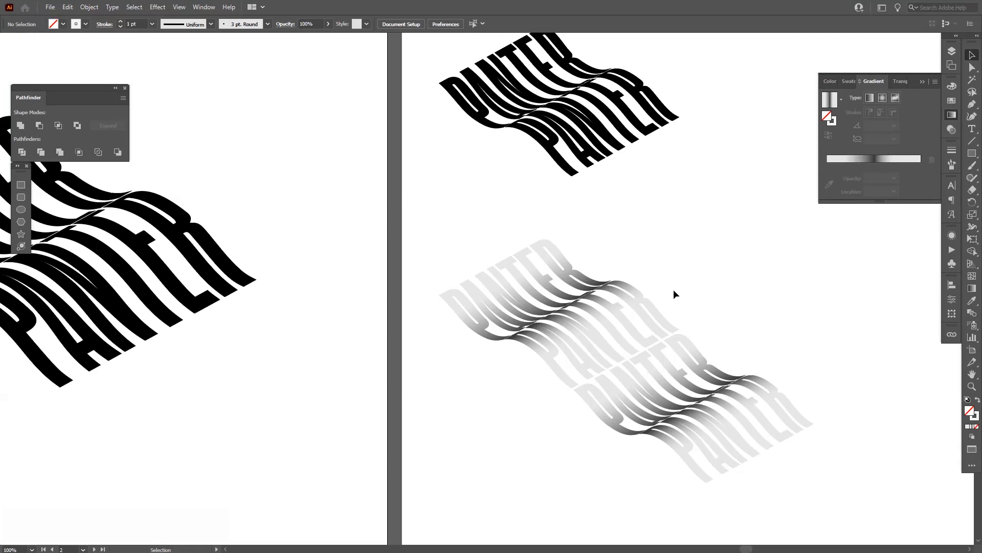
Step: Select the two joined gradient-shaded letterings together and scale them down proportionally
{"action": "left_click", "coordinate": [922, 82]}
{"action": "key", "text": "space"}
{"action": "left_click_drag", "start_coordinate": [751, 334], "coordinate": [601, 282]}
{"action": "scroll", "coordinate": [607, 287], "scroll_direction": "down", "scroll_amount": 2}
{"action": "left_click_drag", "start_coordinate": [677, 238], "coordinate": [527, 306]}
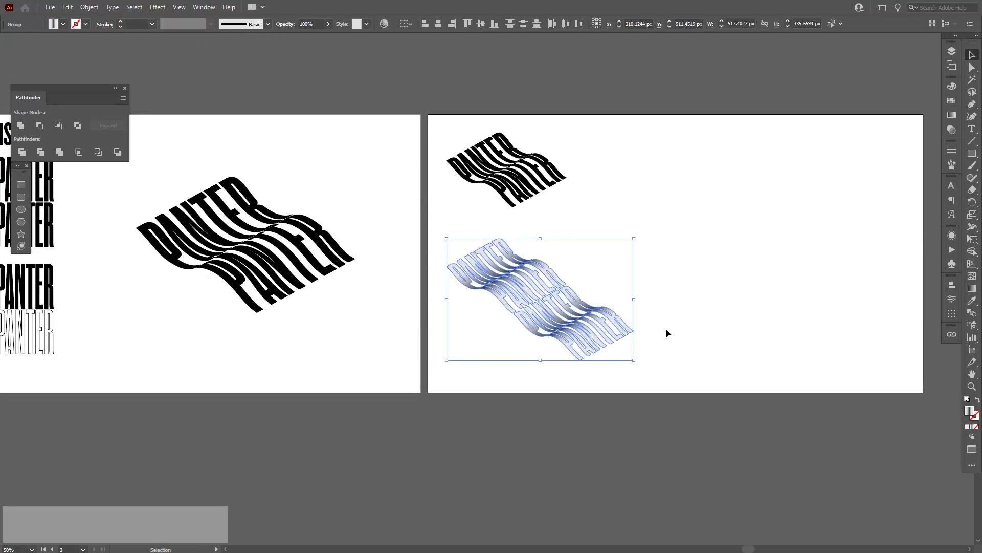
{"action": "left_click_drag", "start_coordinate": [634, 302], "coordinate": [527, 303]}
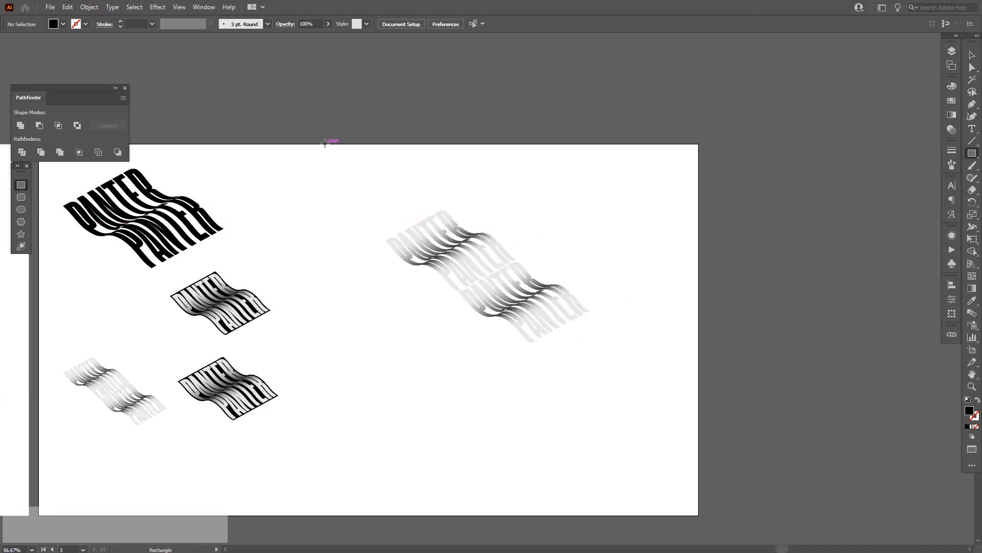
Step: Draw a black rectangle about 814 × 768 px over the artboard beneath the larger shaded lettering and send it to the back
{"action": "left_click_drag", "start_coordinate": [325, 143], "coordinate": [698, 515]}
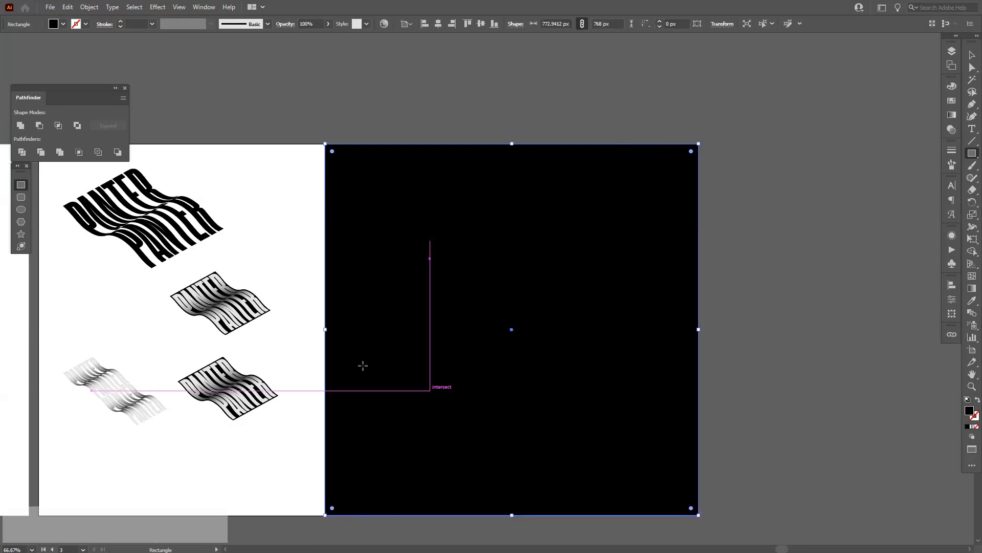
{"action": "left_click_drag", "start_coordinate": [325, 327], "coordinate": [305, 328]}
{"action": "key", "text": "ctrl+z"}
{"action": "key", "text": "ctrl+shift+bracketleft"}
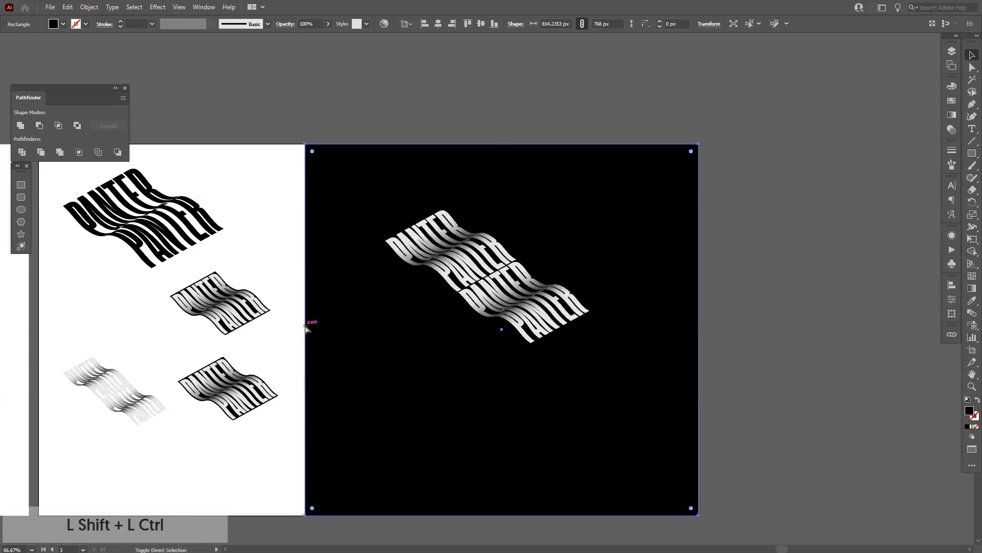
Step: Group the two shaded letterings on the black background and scale the group down to about 184 px wide
{"action": "scroll", "coordinate": [364, 218], "scroll_direction": "up", "scroll_amount": 1}
{"action": "left_click", "coordinate": [501, 276]}
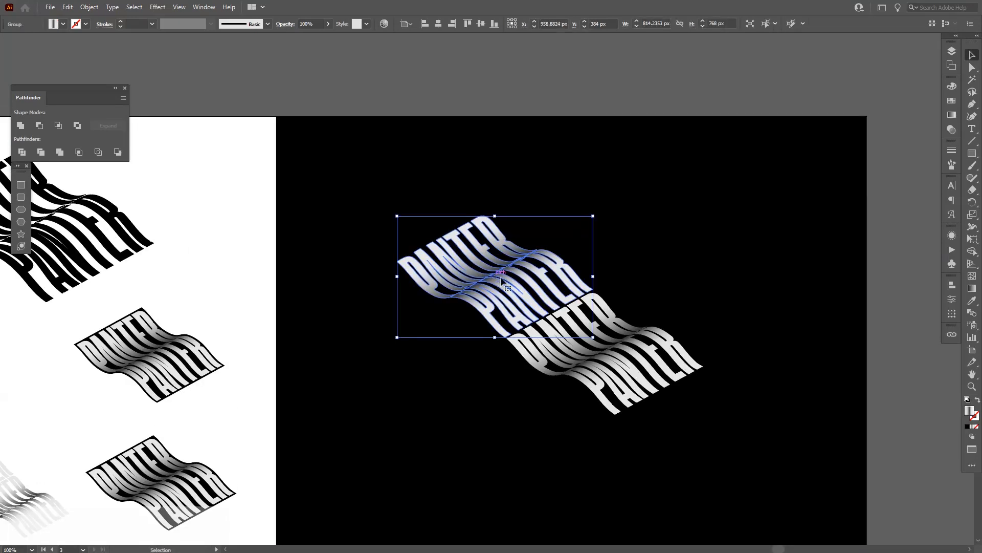
{"action": "left_click", "coordinate": [651, 364], "text": "shift"}
{"action": "key", "text": "ctrl+g"}
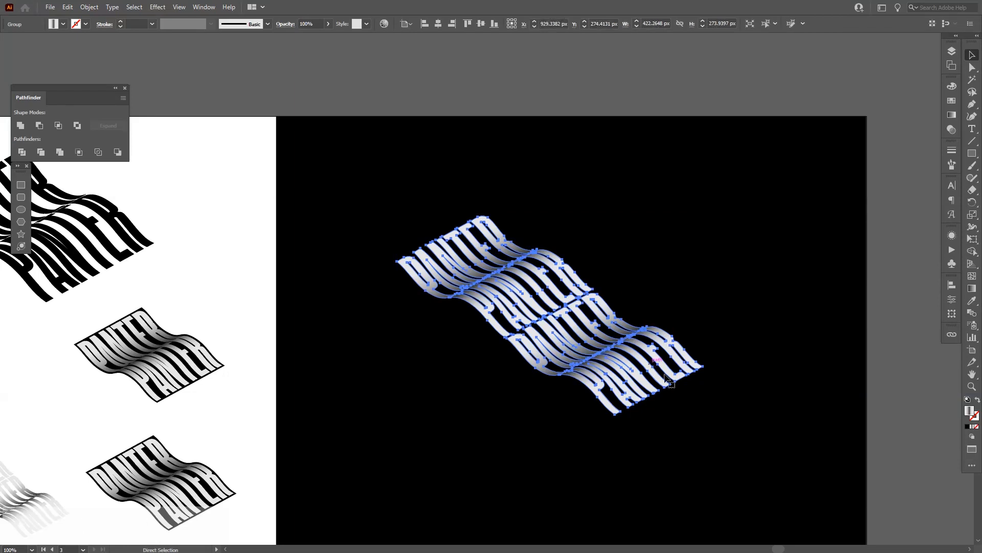
{"action": "left_click_drag", "start_coordinate": [702, 415], "coordinate": [532, 347]}
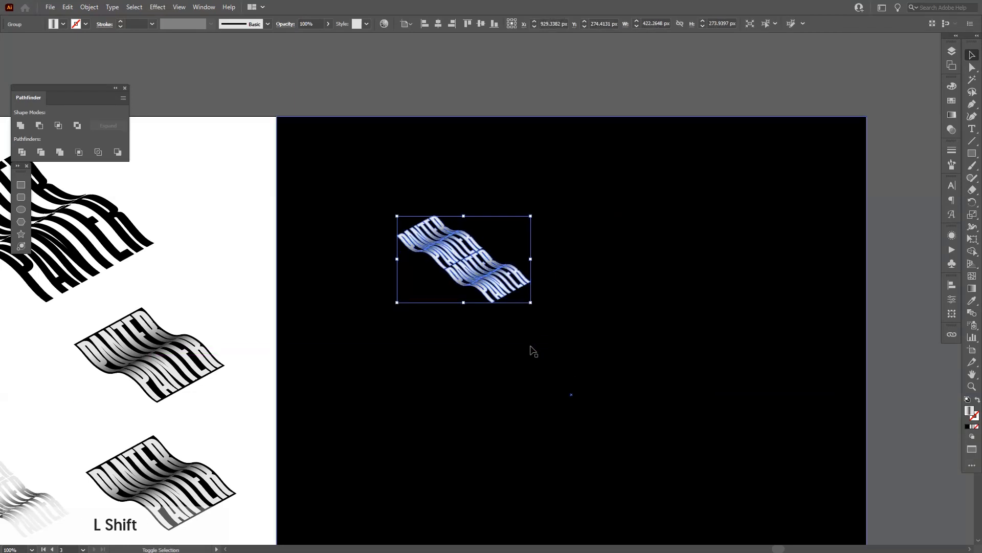
{"action": "scroll", "coordinate": [471, 210], "scroll_direction": "up", "scroll_amount": 2}
{"action": "key", "text": "space"}
{"action": "left_click_drag", "start_coordinate": [529, 263], "coordinate": [607, 219]}
{"action": "key", "text": "ctrl+z"}
{"action": "left_click_drag", "start_coordinate": [557, 321], "coordinate": [384, 389]}
{"action": "scroll", "coordinate": [518, 346], "scroll_direction": "up", "scroll_amount": 3}
{"action": "key", "text": "ctrl+z"}
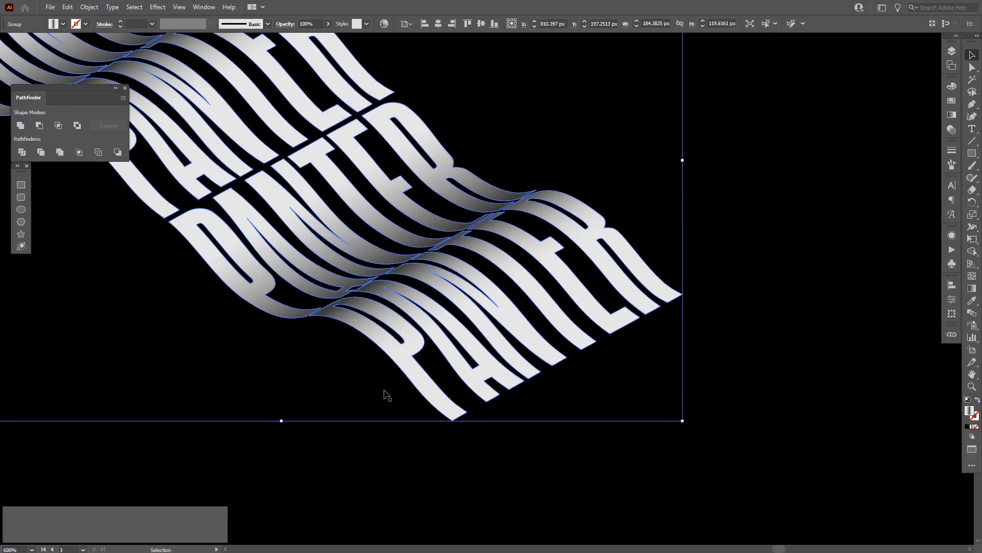
Step: Duplicate the PANTER group flush along its upper-right edge, offset 54 px horizontally and -29.75 px vertically
{"action": "left_click_drag", "start_coordinate": [485, 290], "coordinate": [319, 404]}
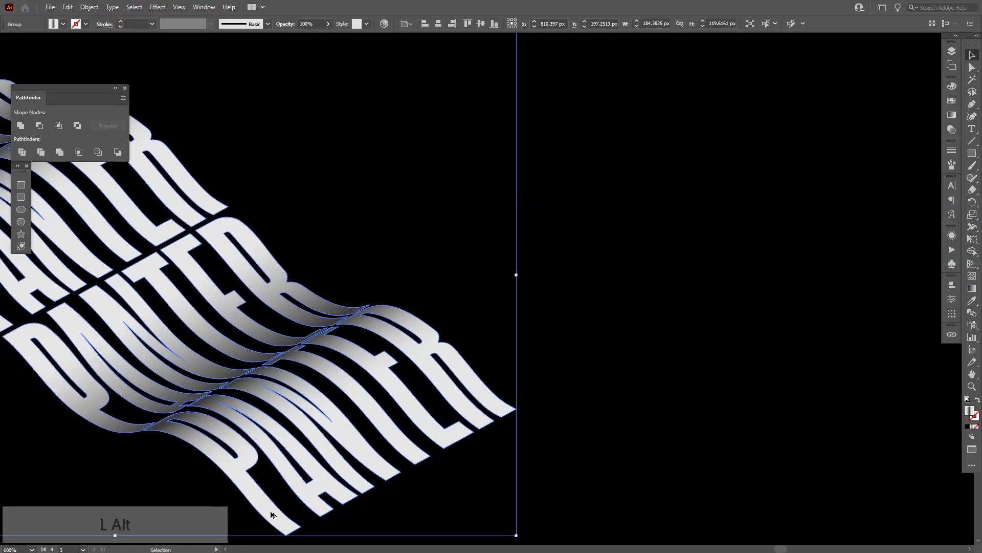
{"action": "left_click_drag", "start_coordinate": [283, 527], "coordinate": [518, 398]}
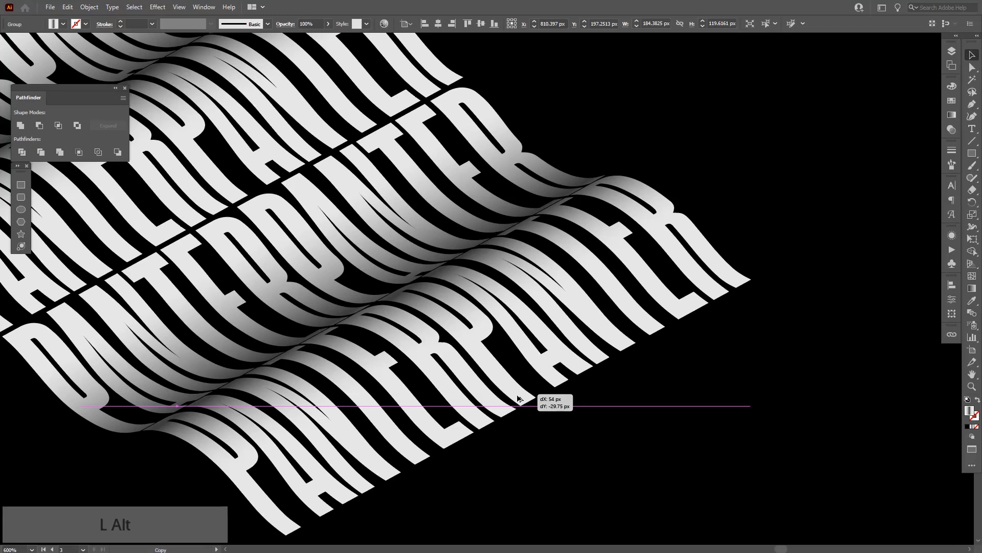
{"action": "left_click_drag", "start_coordinate": [518, 398], "coordinate": [518, 398]}
{"action": "scroll", "coordinate": [590, 444], "scroll_direction": "down", "scroll_amount": 4}
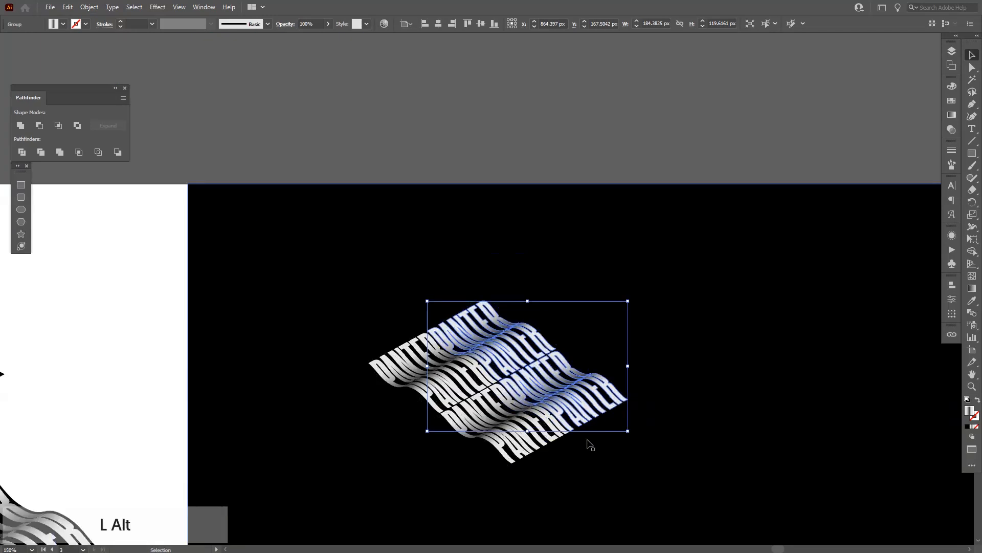
Step: Repeat the duplication four more times to extend the lettering into a diagonal strip of six groups
{"action": "left_click_drag", "start_coordinate": [711, 399], "coordinate": [704, 371]}
{"action": "key", "text": "ctrl+d"}
{"action": "key", "text": "ctrl+d"}
{"action": "key", "text": "ctrl+d"}
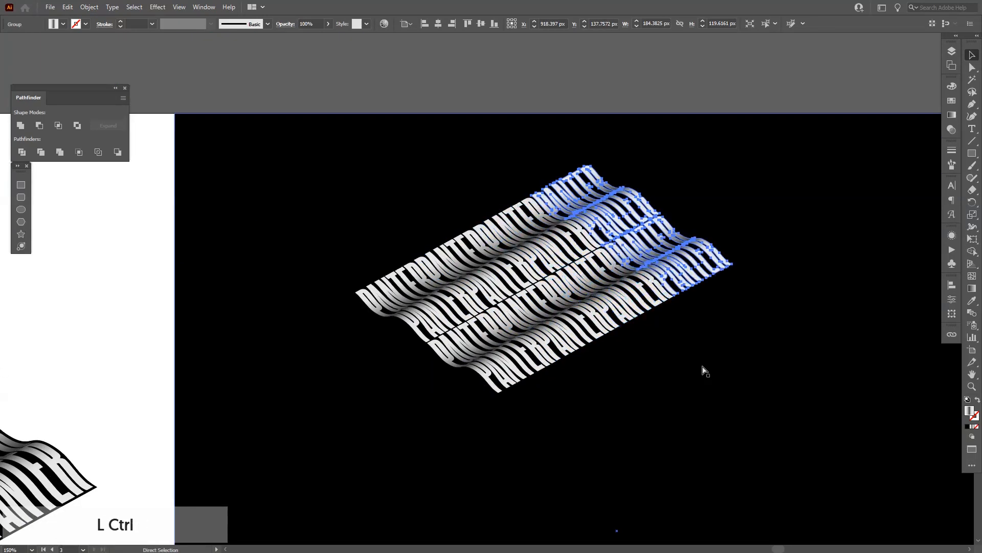
{"action": "key", "text": "ctrl+d"}
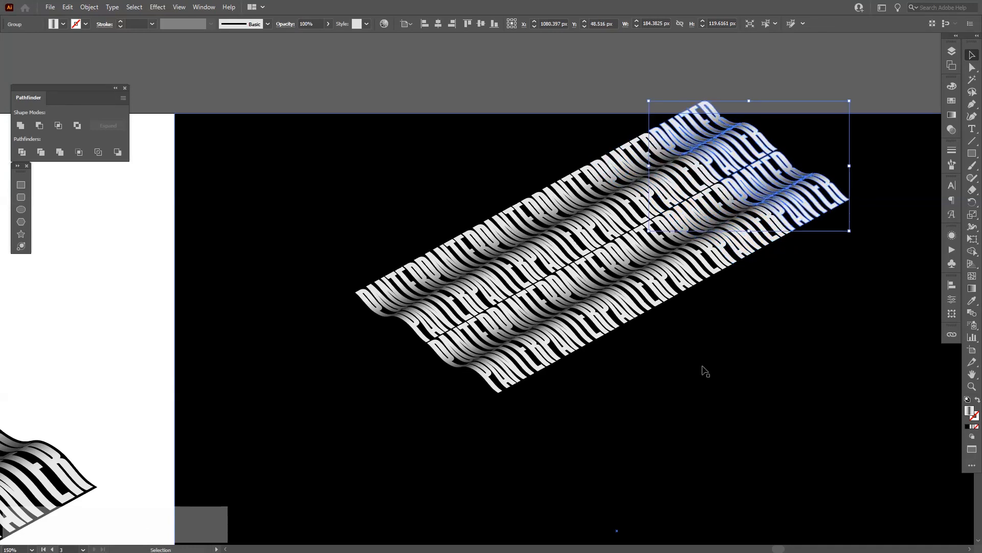
Step: Select all six PANTER groups in the diagonal strip and group them together
{"action": "left_click", "coordinate": [765, 233], "text": "shift"}
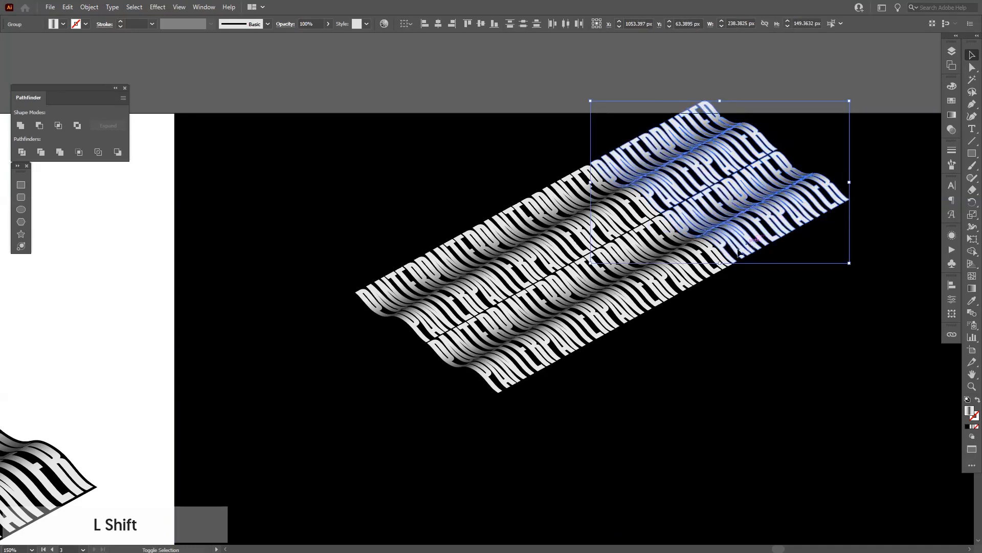
{"action": "left_click", "coordinate": [649, 294], "text": "shift"}
{"action": "left_click", "coordinate": [584, 322], "text": "shift"}
{"action": "left_click", "coordinate": [581, 327], "text": "shift"}
{"action": "left_click", "coordinate": [534, 362], "text": "shift"}
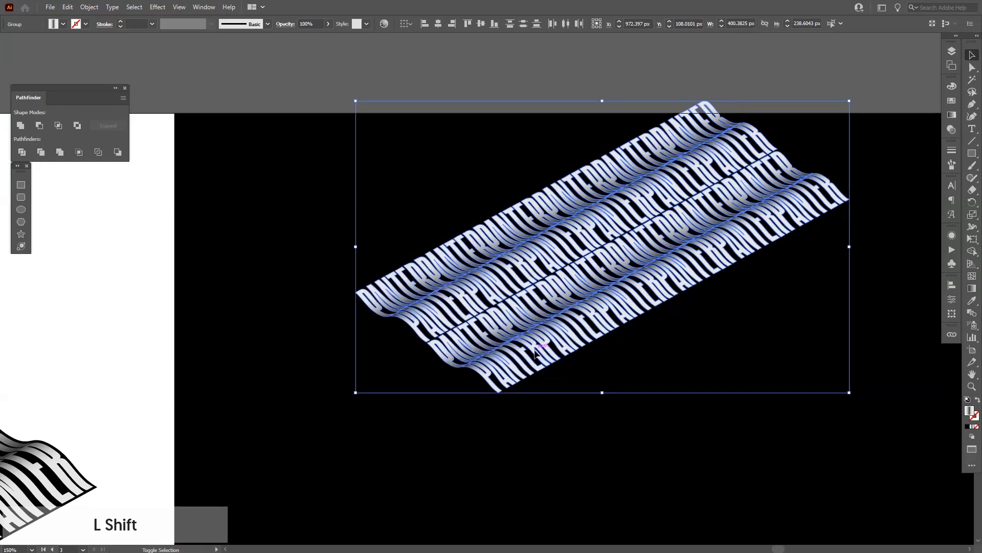
{"action": "key", "text": "ctrl"}
{"action": "key", "text": "ctrl+g"}
Step: Move the grouped strip diagonally down so it lies fully within the black rectangle
{"action": "right_click", "coordinate": [542, 309]}
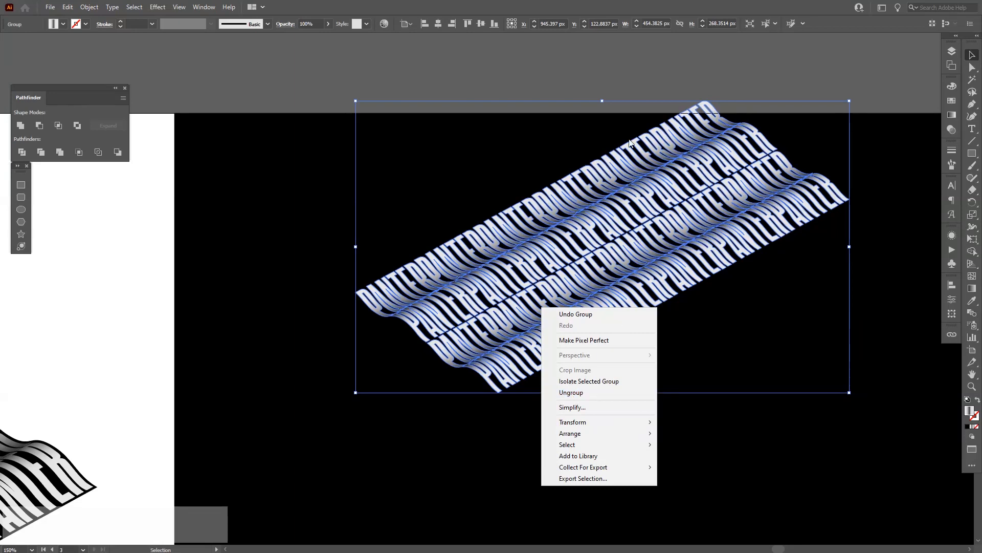
{"action": "left_click", "coordinate": [645, 110]}
{"action": "left_click_drag", "start_coordinate": [650, 223], "coordinate": [554, 310]}
{"action": "key", "text": "space"}
{"action": "left_click_drag", "start_coordinate": [616, 530], "coordinate": [601, 443]}
Step: Duplicate the strip diagonally below itself and align the copy edge to edge so the wave pattern continues
{"action": "mouse_move", "coordinate": [496, 255]}
{"action": "left_mouse_down"}
{"action": "mouse_move", "coordinate": [485, 262]}
{"action": "mouse_move", "coordinate": [588, 350]}
{"action": "mouse_move", "coordinate": [625, 367]}
{"action": "mouse_move", "coordinate": [607, 364]}
{"action": "left_mouse_up"}
{"action": "scroll", "coordinate": [456, 340], "scroll_direction": "up", "scroll_amount": 6}
{"action": "left_click_drag", "start_coordinate": [560, 305], "coordinate": [550, 434]}
{"action": "scroll", "coordinate": [532, 446], "scroll_direction": "up", "scroll_amount": 4}
{"action": "left_click_drag", "start_coordinate": [624, 404], "coordinate": [624, 409]}
{"action": "scroll", "coordinate": [624, 409], "scroll_direction": "down", "scroll_amount": 1}
{"action": "scroll", "coordinate": [624, 412], "scroll_direction": "down", "scroll_amount": 5}
{"action": "left_click", "coordinate": [458, 200]}
{"action": "left_click_drag", "start_coordinate": [475, 197], "coordinate": [411, 130]}
Step: Group both wave strips and move the combined pattern into the upper-right area of the black rectangle
{"action": "left_click_drag", "start_coordinate": [576, 401], "coordinate": [566, 346]}
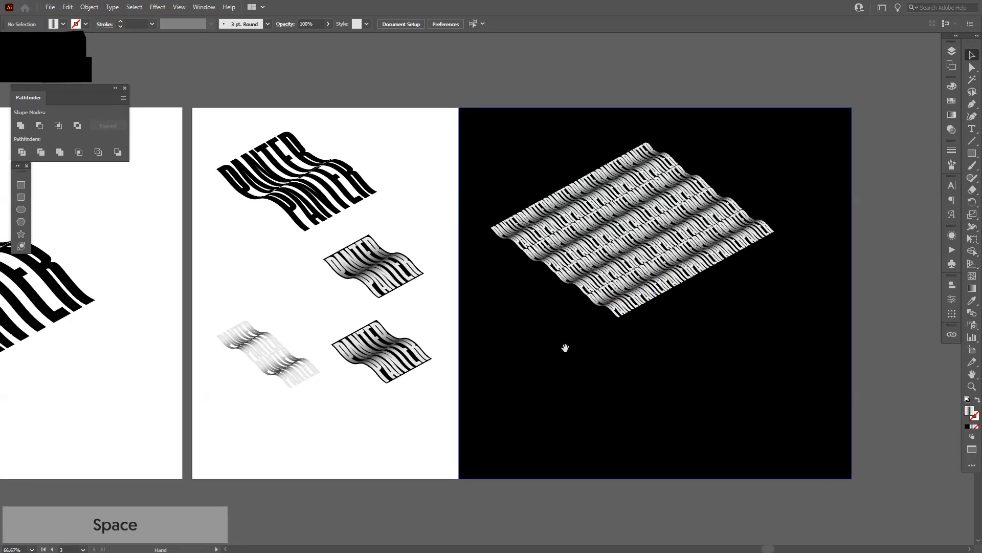
{"action": "left_click", "coordinate": [698, 281]}
{"action": "left_click", "coordinate": [623, 214], "text": "shift"}
{"action": "key", "text": "ctrl+g"}
{"action": "left_click_drag", "start_coordinate": [669, 268], "coordinate": [736, 244]}
Step: Make a new pattern from the upper small black-outlined, gradient-shaded PANTER group on the white artboard
{"action": "left_click", "coordinate": [487, 447]}
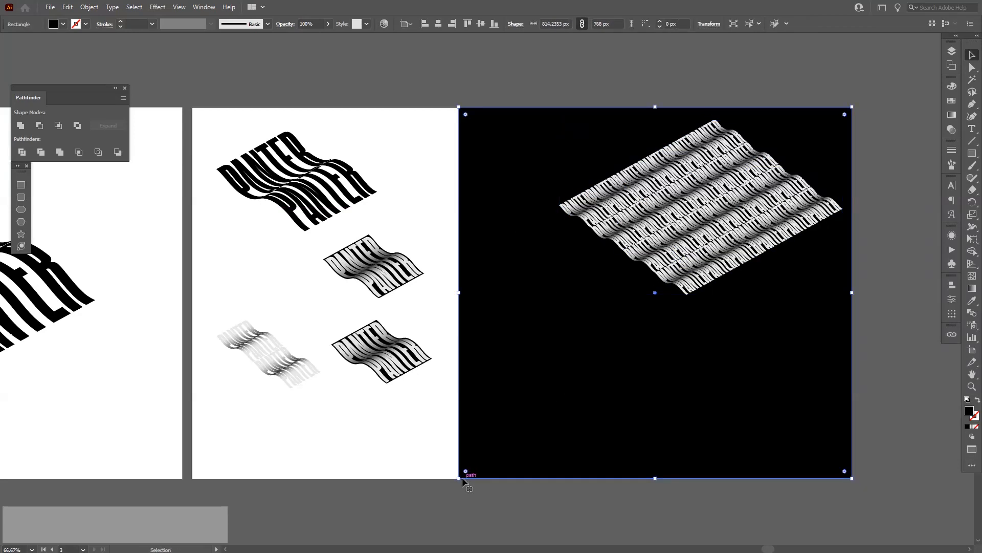
{"action": "scroll", "coordinate": [365, 294], "scroll_direction": "up", "scroll_amount": 2}
{"action": "left_click_drag", "start_coordinate": [362, 299], "coordinate": [460, 338]}
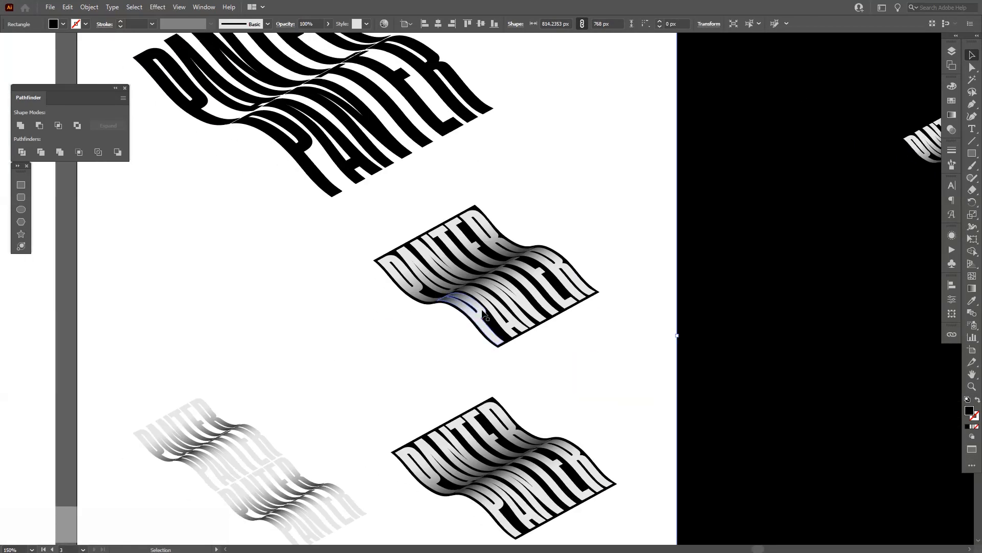
{"action": "left_click", "coordinate": [482, 311]}
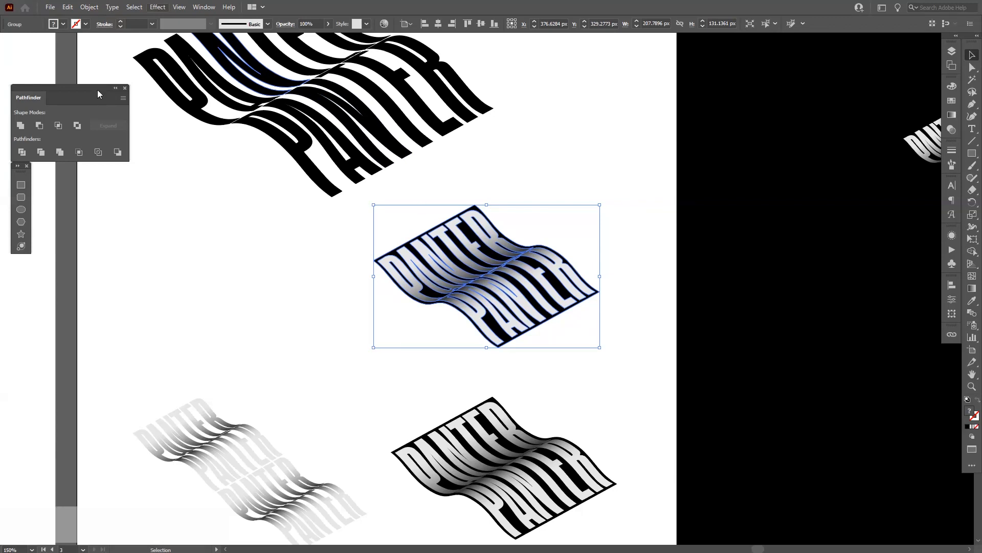
{"action": "left_click", "coordinate": [89, 6]}
{"action": "mouse_move", "coordinate": [126, 263]}
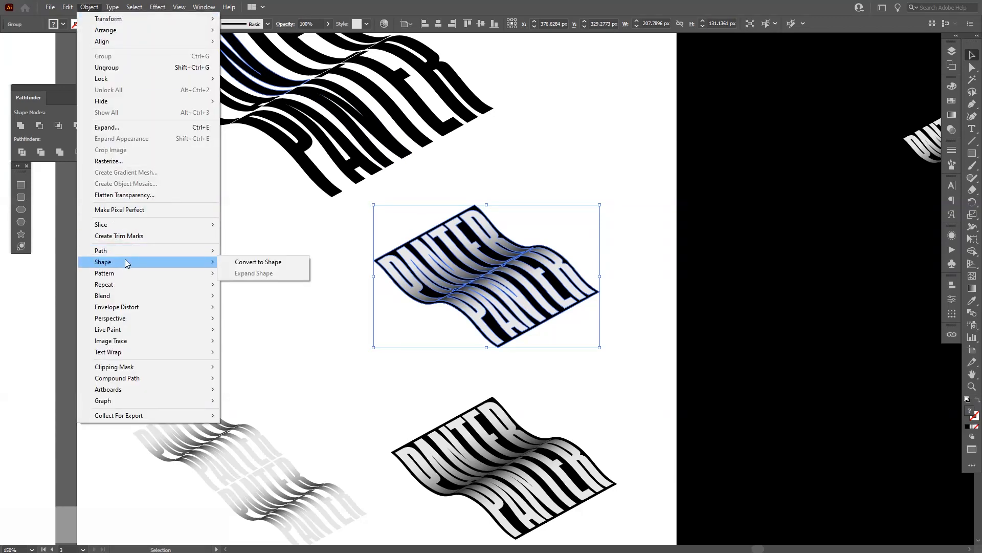
{"action": "mouse_move", "coordinate": [184, 273]}
{"action": "left_click", "coordinate": [235, 273]}
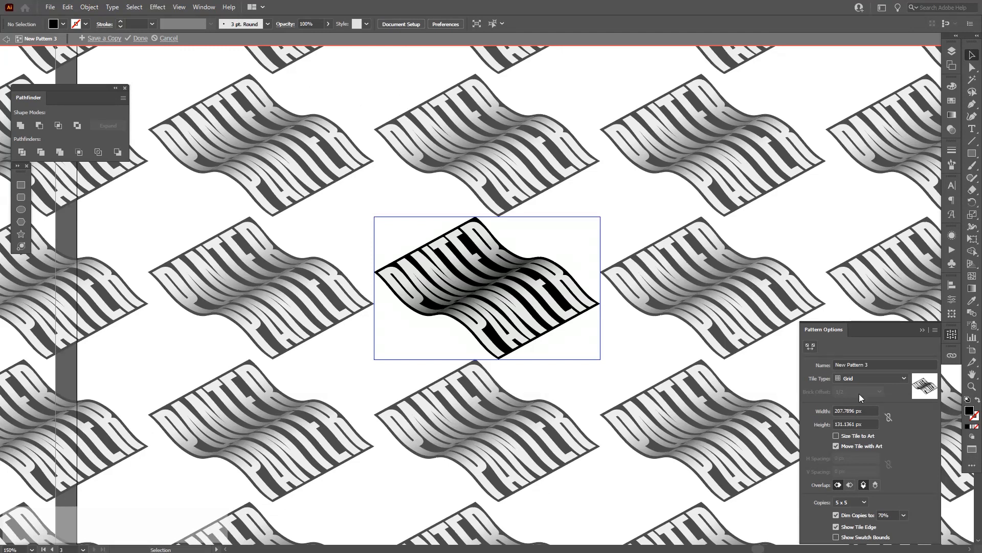
Step: Set the pattern's tile type to Brick by Row and its tile width to 168 px
{"action": "left_click", "coordinate": [863, 376]}
{"action": "left_click", "coordinate": [863, 403]}
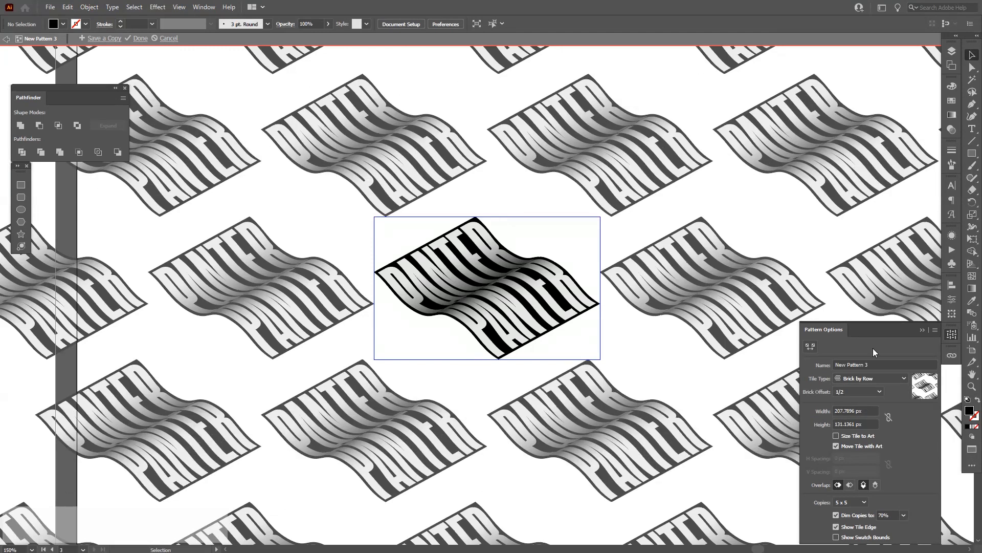
{"action": "scroll", "coordinate": [862, 410], "scroll_direction": "down", "scroll_amount": 20}
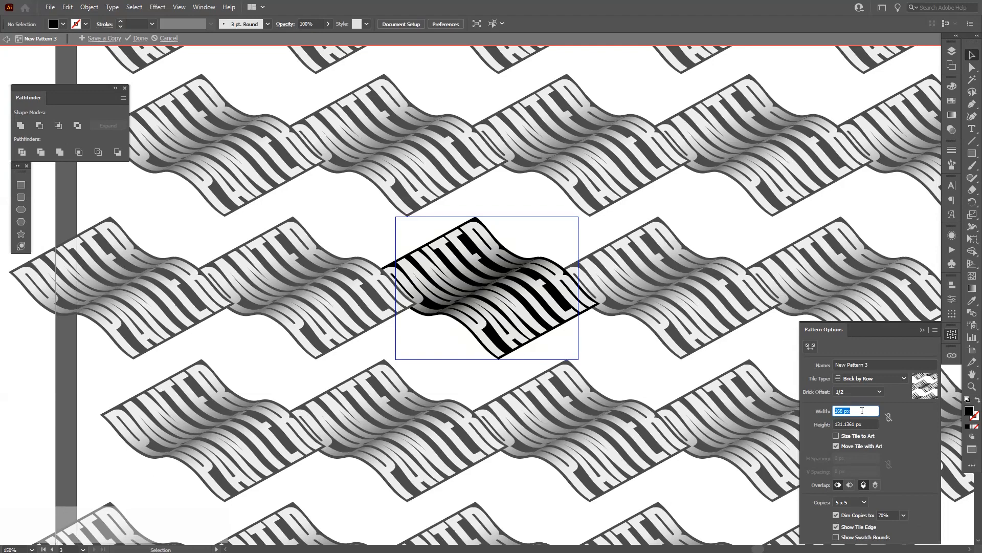
Step: Try narrowing the gaps between the pattern tiles with a tile width of 178 px and a height of 113 px
{"action": "left_click", "coordinate": [861, 422]}
{"action": "scroll", "coordinate": [861, 421], "scroll_direction": "down", "scroll_amount": 15}
{"action": "scroll", "coordinate": [861, 421], "scroll_direction": "up", "scroll_amount": 7}
{"action": "left_click", "coordinate": [863, 410]}
{"action": "scroll", "coordinate": [863, 411], "scroll_direction": "up", "scroll_amount": 20}
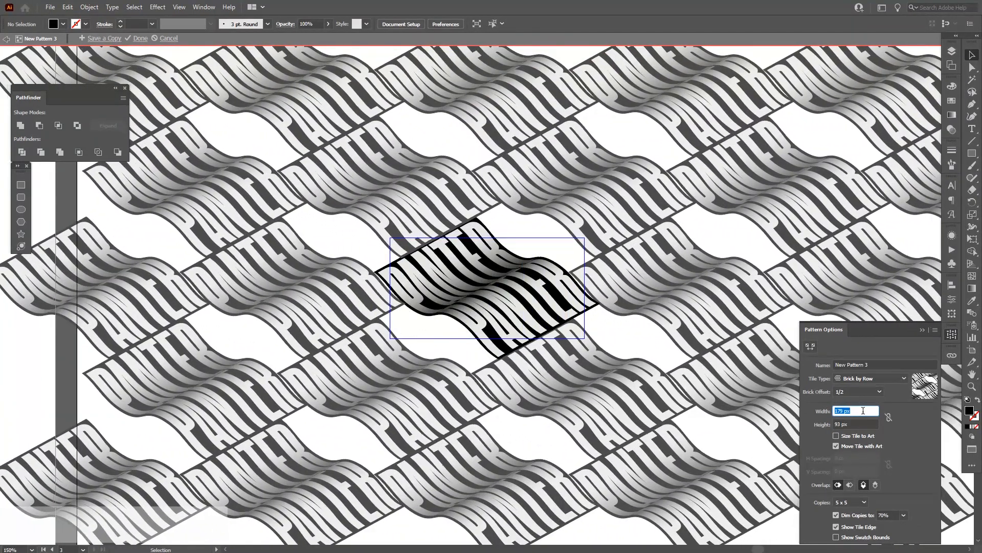
{"action": "left_click", "coordinate": [862, 423]}
{"action": "scroll", "coordinate": [862, 423], "scroll_direction": "up", "scroll_amount": 20}
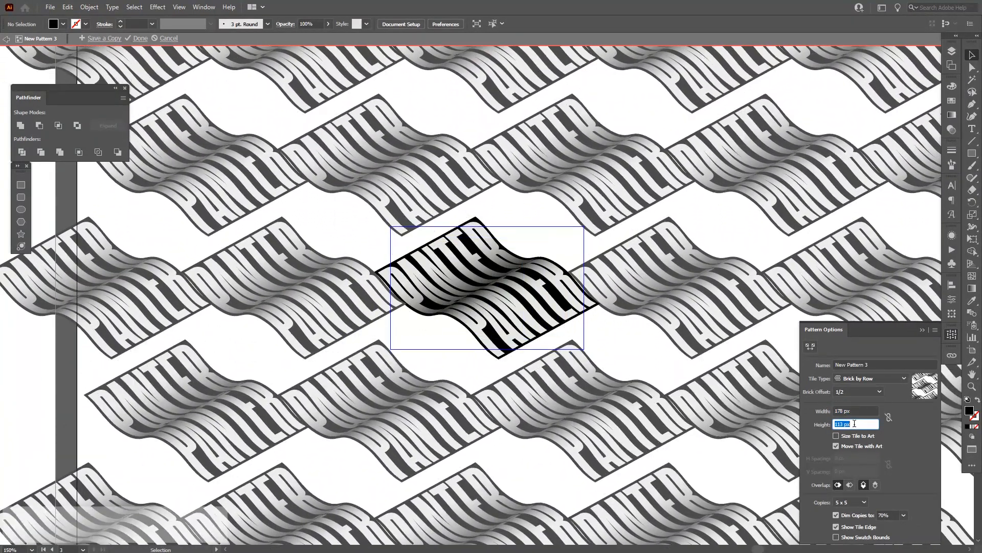
Step: Set the pattern tile to 226 px wide and 79 px high so the waves form diagonal strips, and finish pattern editing
{"action": "left_click", "coordinate": [855, 410]}
{"action": "scroll", "coordinate": [854, 411], "scroll_direction": "up", "scroll_amount": 15}
{"action": "scroll", "coordinate": [853, 410], "scroll_direction": "down", "scroll_amount": 20}
{"action": "scroll", "coordinate": [852, 409], "scroll_direction": "up", "scroll_amount": 20}
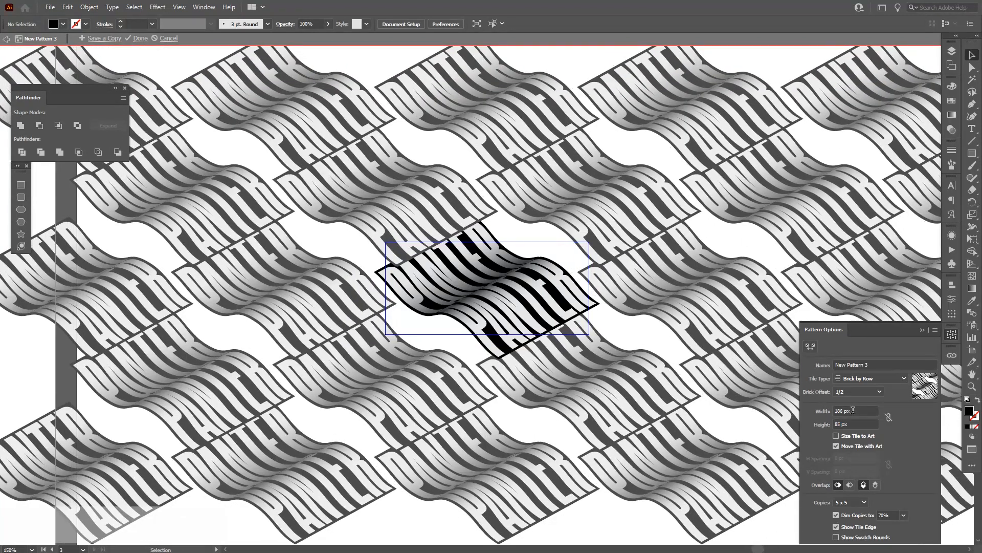
{"action": "left_click", "coordinate": [859, 422]}
{"action": "scroll", "coordinate": [859, 423], "scroll_direction": "down", "scroll_amount": 20}
{"action": "scroll", "coordinate": [859, 423], "scroll_direction": "down", "scroll_amount": 1}
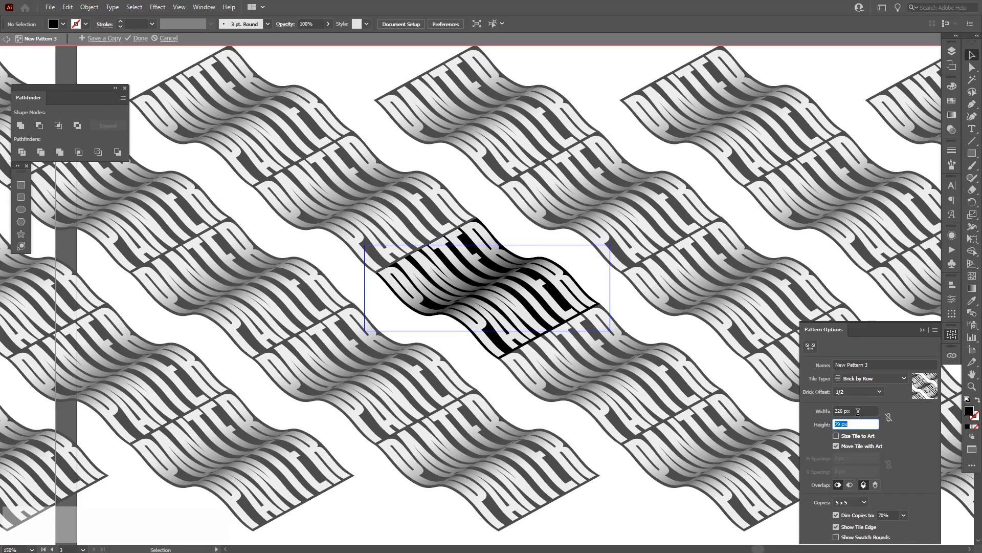
{"action": "left_click", "coordinate": [140, 39]}
Step: Move the PANTER wave pattern to the middle of the black rectangle and place a copy of the rectangle edge to edge on its right
{"action": "scroll", "coordinate": [359, 345], "scroll_direction": "down", "scroll_amount": 3}
{"action": "left_click_drag", "start_coordinate": [628, 353], "coordinate": [461, 326]}
{"action": "left_click_drag", "start_coordinate": [529, 274], "coordinate": [502, 333]}
{"action": "left_click_drag", "start_coordinate": [432, 206], "coordinate": [730, 246]}
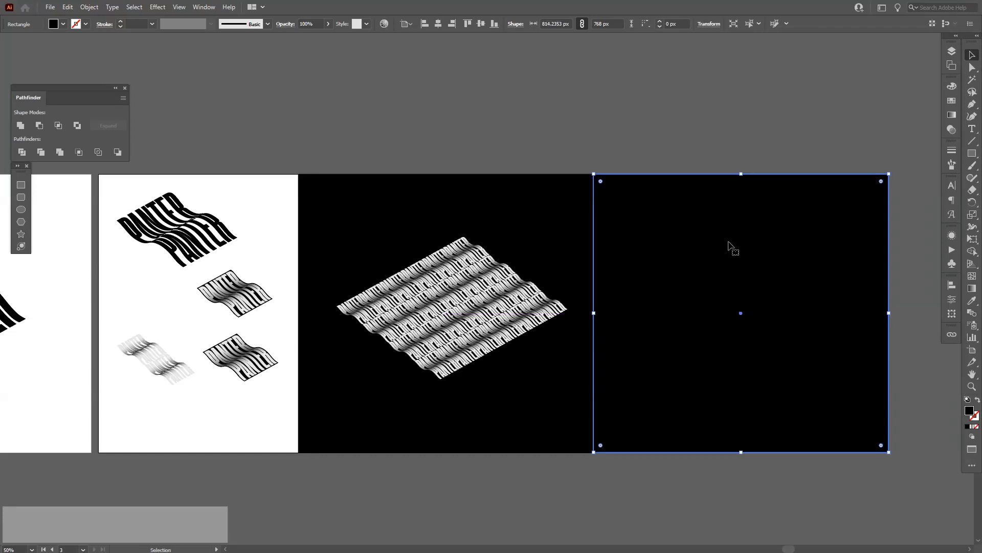
Step: Fill the copied black rectangle with the new PANTER brick pattern swatch and deselect it
{"action": "scroll", "coordinate": [915, 162], "scroll_direction": "right", "scroll_amount": 3}
{"action": "left_click", "coordinate": [952, 103]}
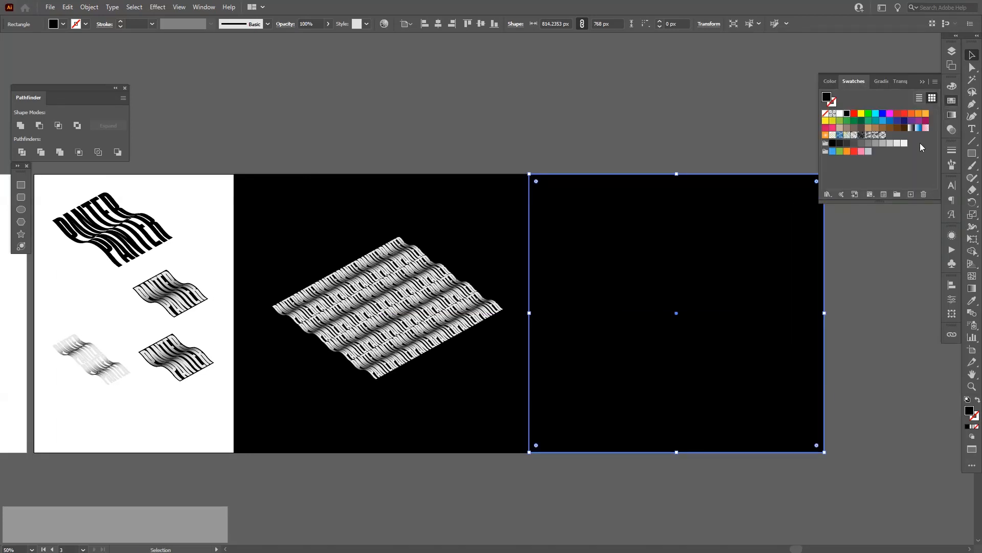
{"action": "left_click", "coordinate": [883, 135]}
{"action": "left_click", "coordinate": [670, 122]}
Step: Examine the pattern-filled rectangle up close, checking the joins between the PANTER tiles and the gaps between the diagonal strips
{"action": "left_click_drag", "start_coordinate": [671, 123], "coordinate": [587, 121]}
{"action": "scroll", "coordinate": [771, 258], "scroll_direction": "up", "scroll_amount": 1}
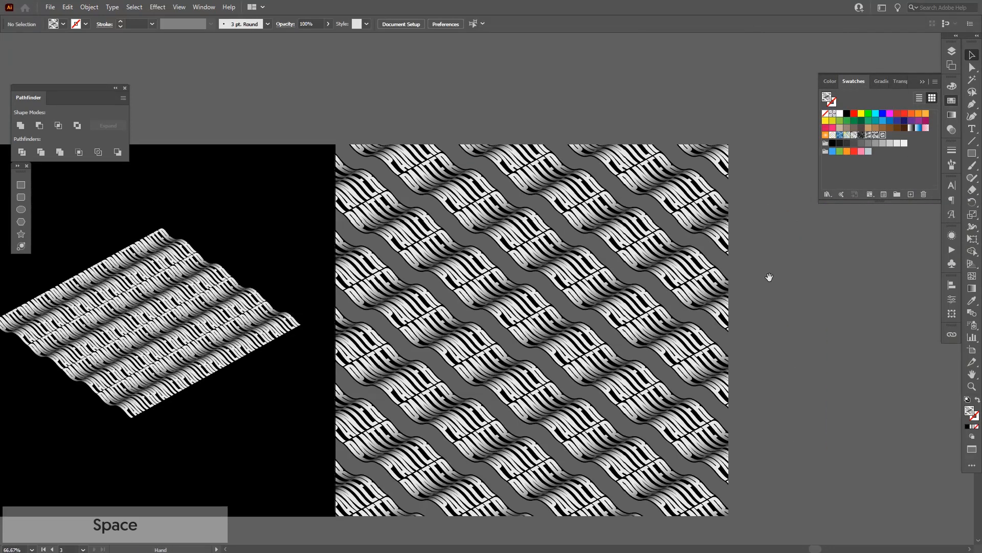
{"action": "left_click_drag", "start_coordinate": [769, 277], "coordinate": [769, 262]}
{"action": "scroll", "coordinate": [769, 263], "scroll_direction": "up", "scroll_amount": 1}
{"action": "left_click_drag", "start_coordinate": [499, 259], "coordinate": [537, 286]}
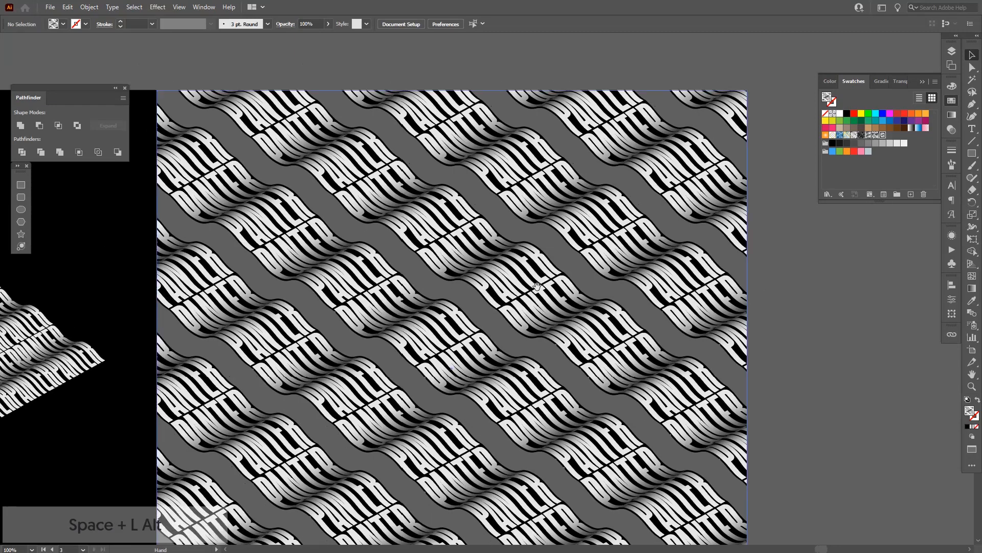
{"action": "scroll", "coordinate": [537, 286], "scroll_direction": "up", "scroll_amount": 2}
{"action": "scroll", "coordinate": [539, 276], "scroll_direction": "down", "scroll_amount": 4}
{"action": "scroll", "coordinate": [539, 263], "scroll_direction": "up", "scroll_amount": 2}
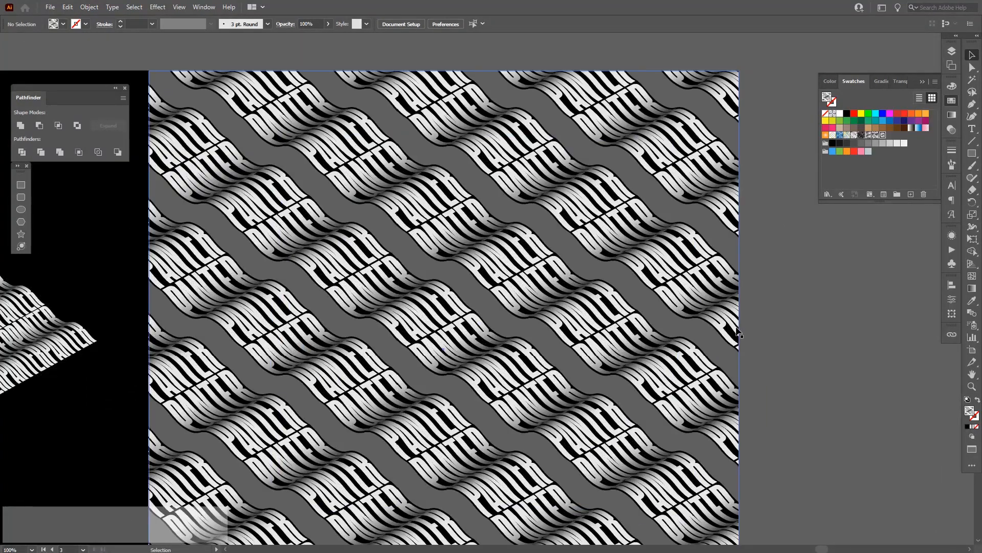
{"action": "scroll", "coordinate": [809, 349], "scroll_direction": "down", "scroll_amount": 1}
{"action": "left_click_drag", "start_coordinate": [783, 351], "coordinate": [782, 268]}
{"action": "scroll", "coordinate": [768, 317], "scroll_direction": "down", "scroll_amount": 1}
{"action": "scroll", "coordinate": [768, 317], "scroll_direction": "up", "scroll_amount": 1}
{"action": "left_click_drag", "start_coordinate": [768, 319], "coordinate": [820, 351]}
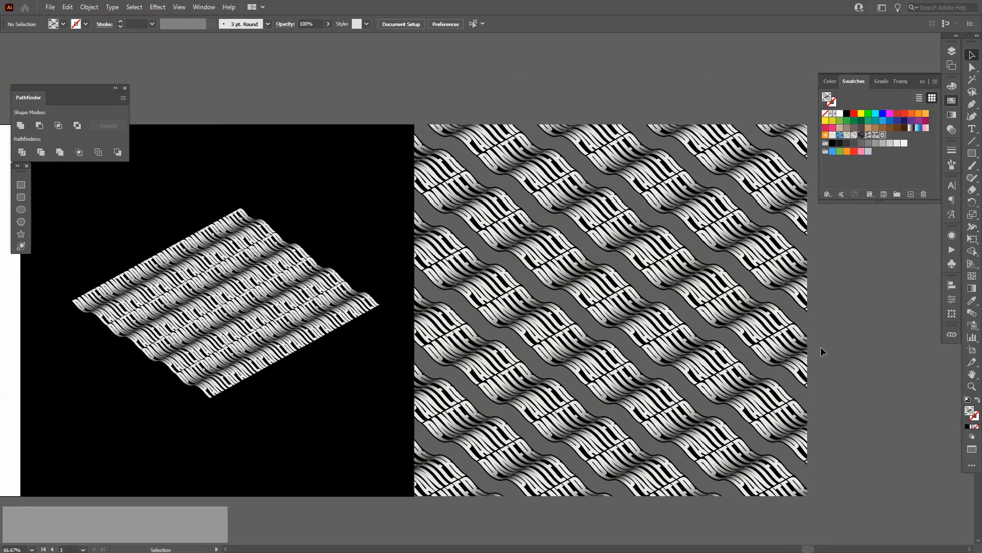
Step: Collapse the swatches and compare the hand-tiled wave composition on black with the pattern-filled rectangle beside it
{"action": "scroll", "coordinate": [821, 349], "scroll_direction": "down", "scroll_amount": 2}
{"action": "left_click_drag", "start_coordinate": [691, 344], "coordinate": [617, 343]}
{"action": "scroll", "coordinate": [649, 344], "scroll_direction": "up", "scroll_amount": 1}
{"action": "scroll", "coordinate": [596, 344], "scroll_direction": "up", "scroll_amount": 1}
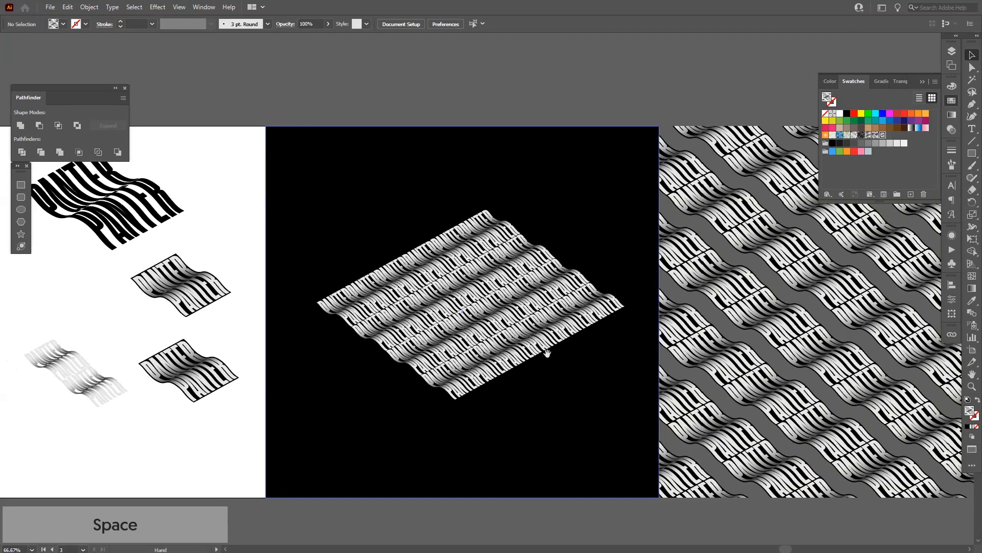
{"action": "left_click", "coordinate": [923, 83]}
{"action": "left_click_drag", "start_coordinate": [329, 120], "coordinate": [419, 221]}
{"action": "scroll", "coordinate": [633, 184], "scroll_direction": "down", "scroll_amount": 2}
{"action": "scroll", "coordinate": [419, 221], "scroll_direction": "up", "scroll_amount": 1}
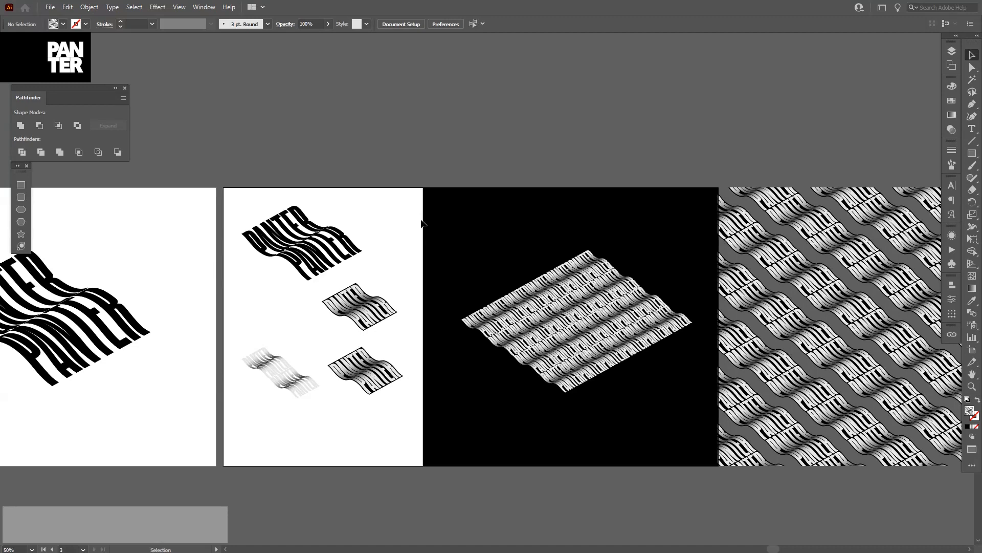
{"action": "left_click_drag", "start_coordinate": [517, 299], "coordinate": [367, 261]}
{"action": "key", "text": "z"}
{"action": "left_click_drag", "start_coordinate": [515, 310], "coordinate": [582, 318]}
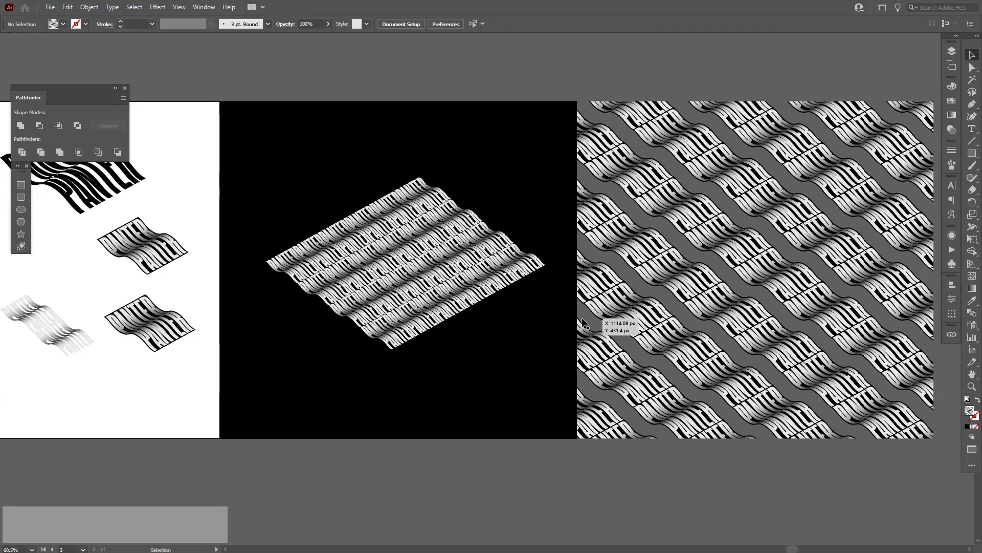